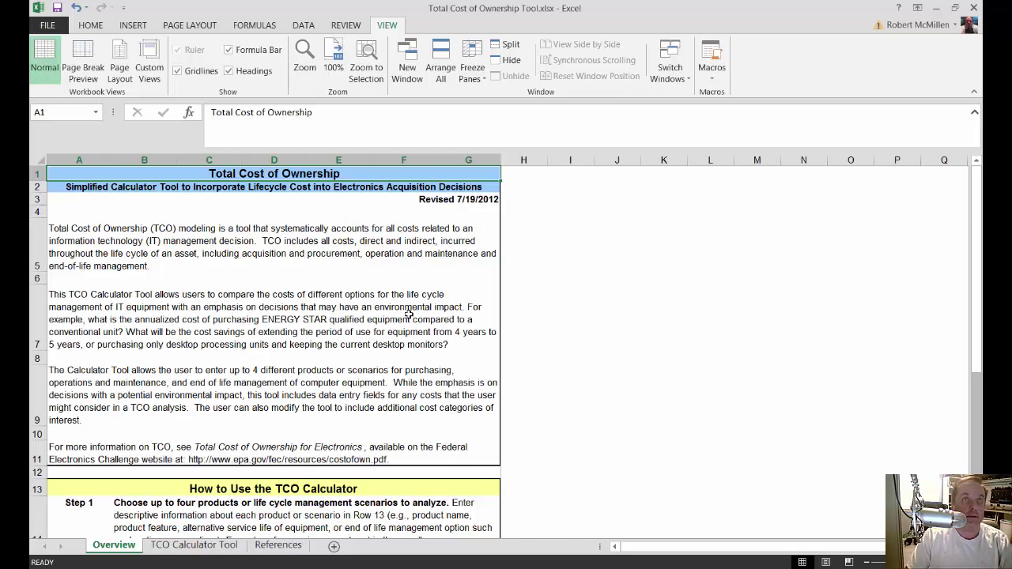
Read the paragraph describing the Calculator Tool on the introduction sheet.
click(327, 419)
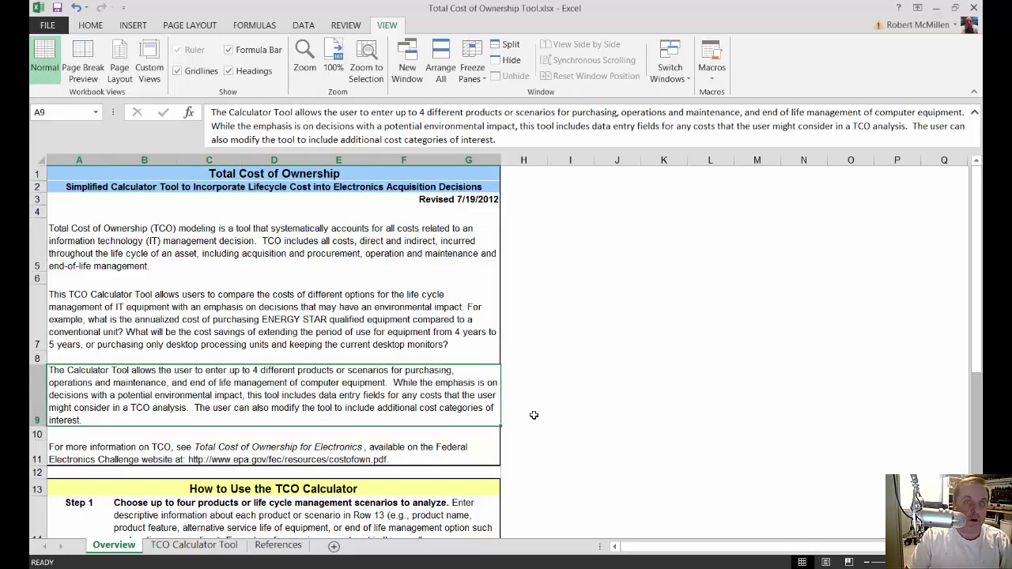
scroll(533, 415, down, 1)
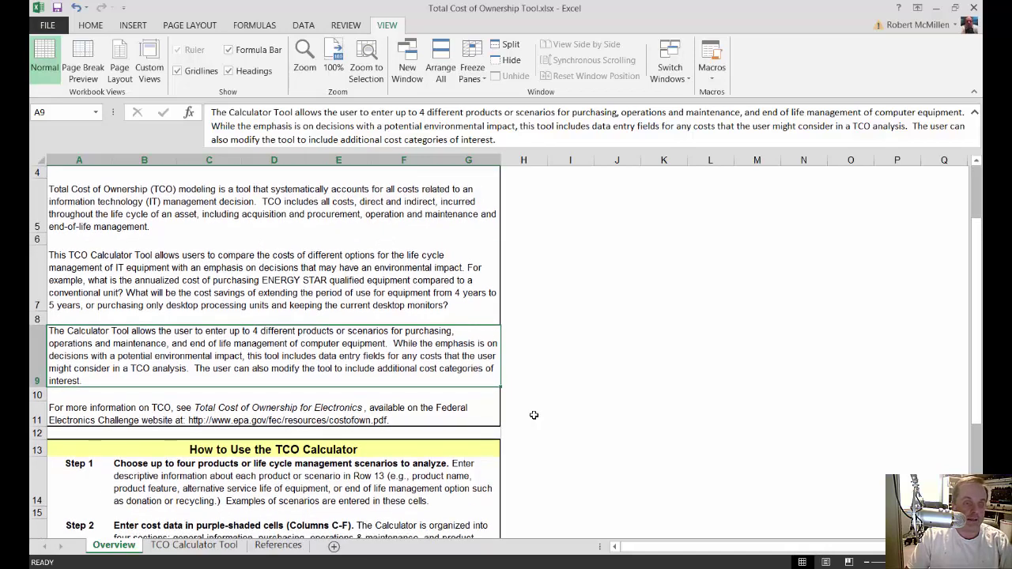
scroll(534, 415, up, 1)
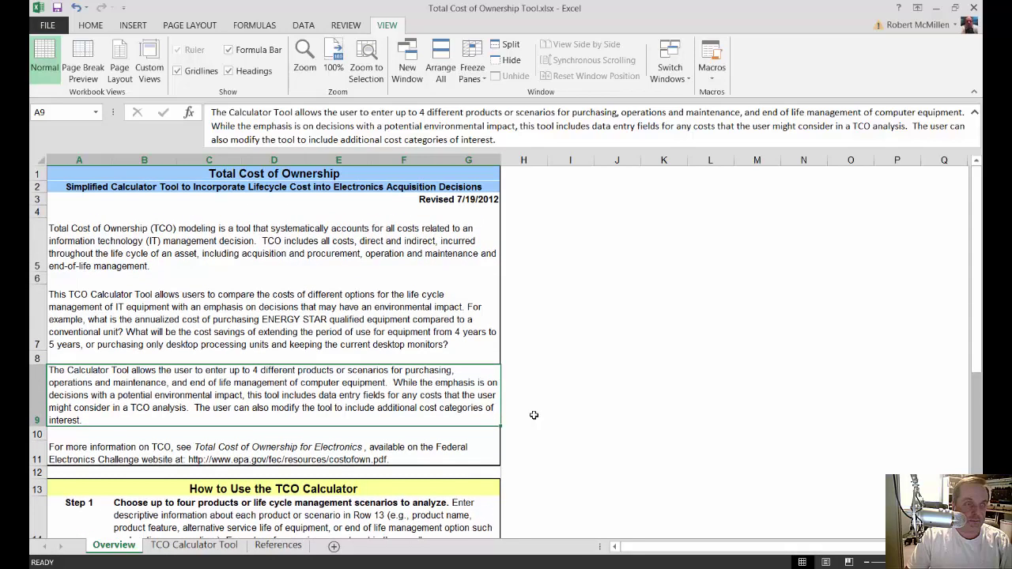
scroll(533, 416, down, 3)
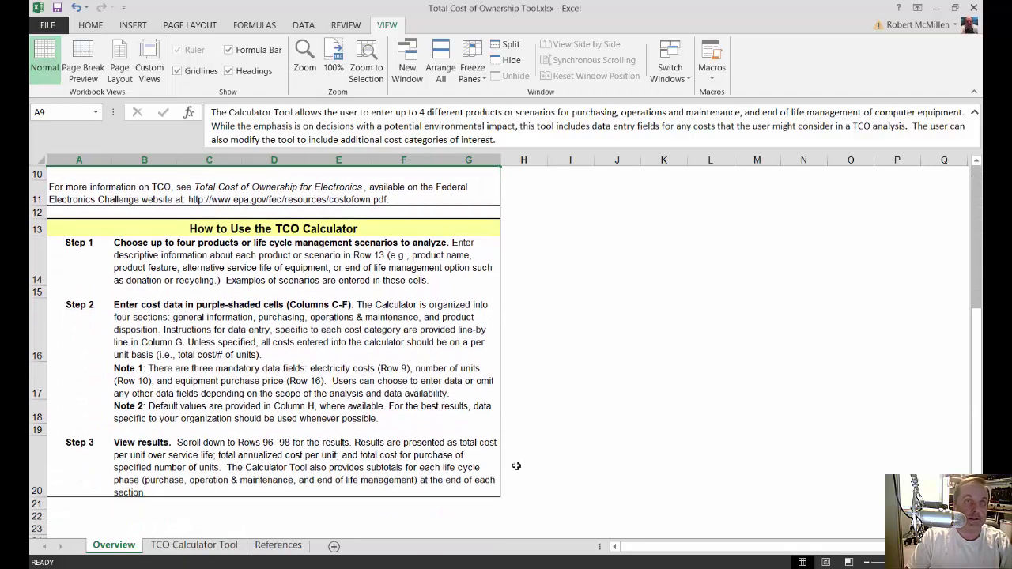
Switch to the TCO Calculator Tool sheet, review its inputs and select C10 (Number of Units).
click(183, 545)
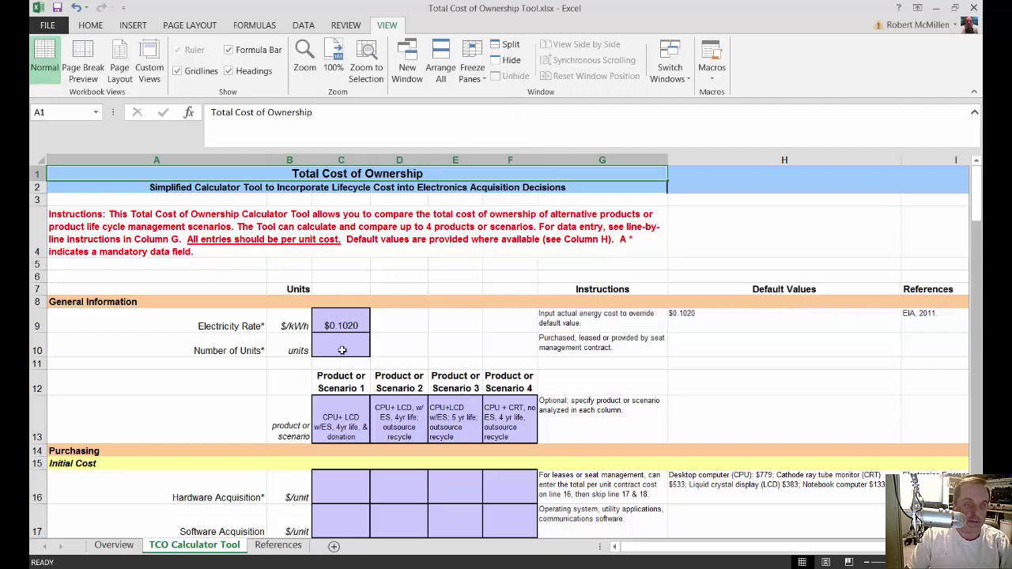
scroll(356, 364, down, 1)
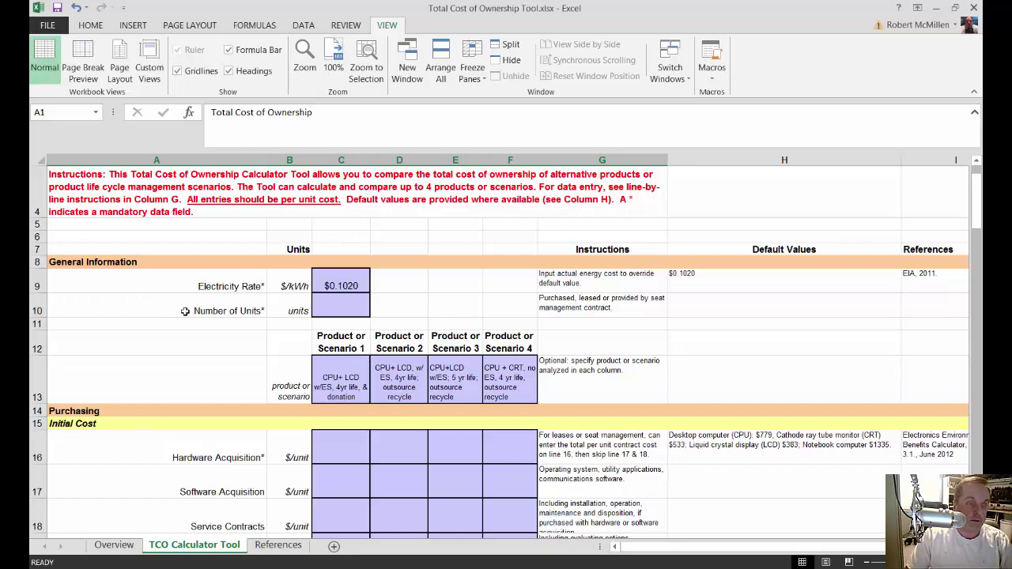
scroll(185, 311, down, 5)
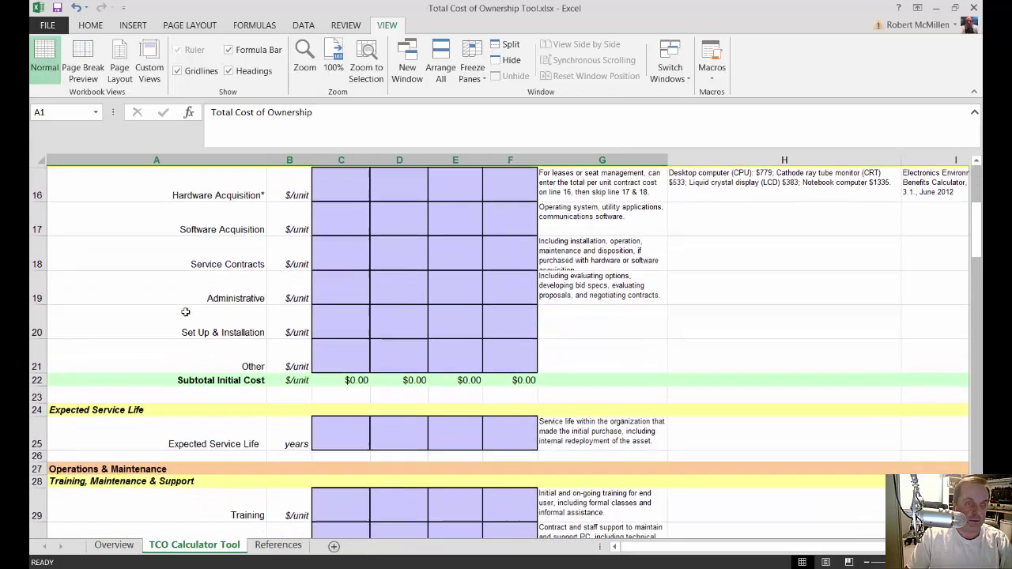
scroll(186, 311, up, 5)
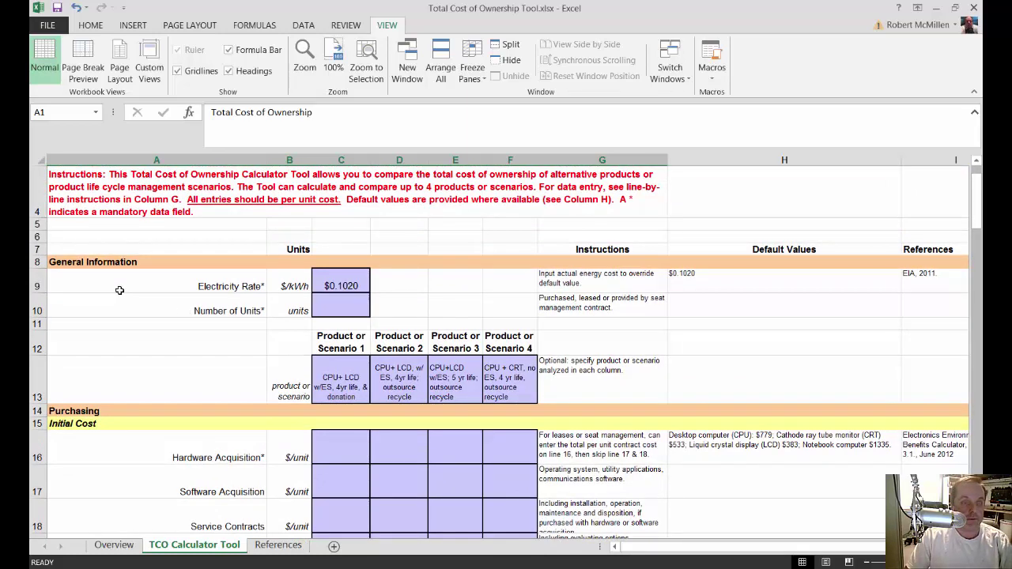
scroll(226, 303, down, 2)
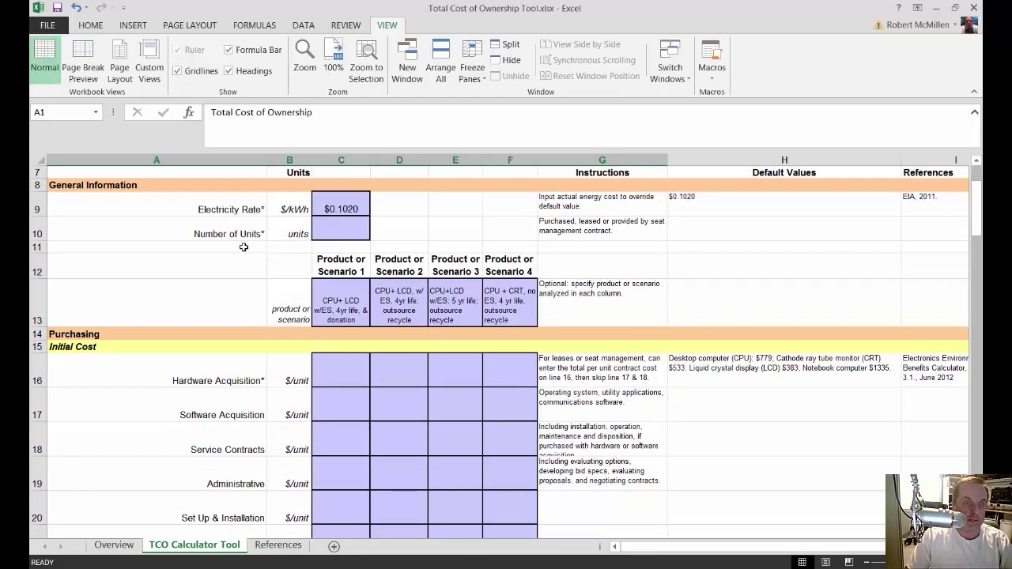
click(344, 234)
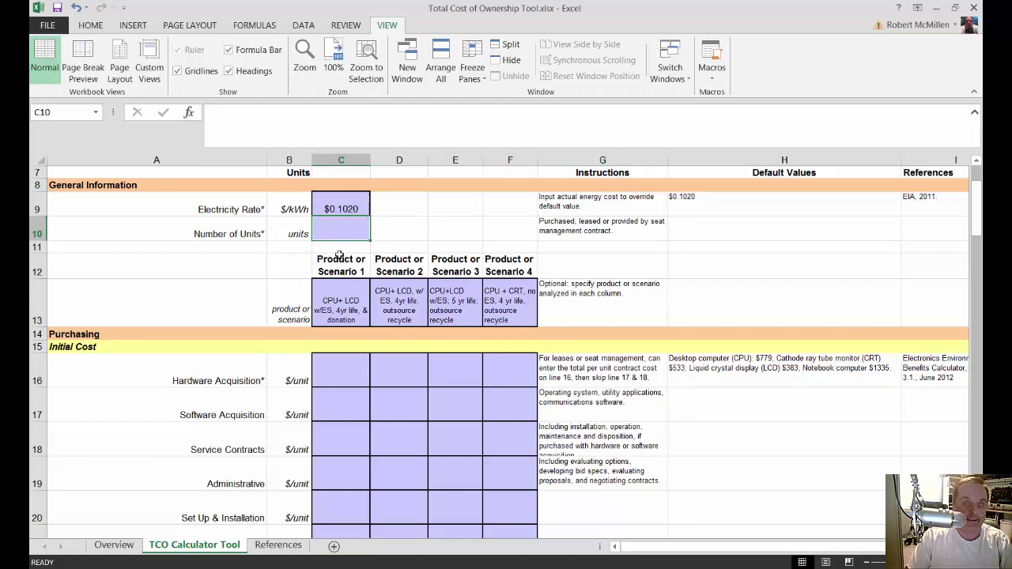
scroll(340, 267, down, 1)
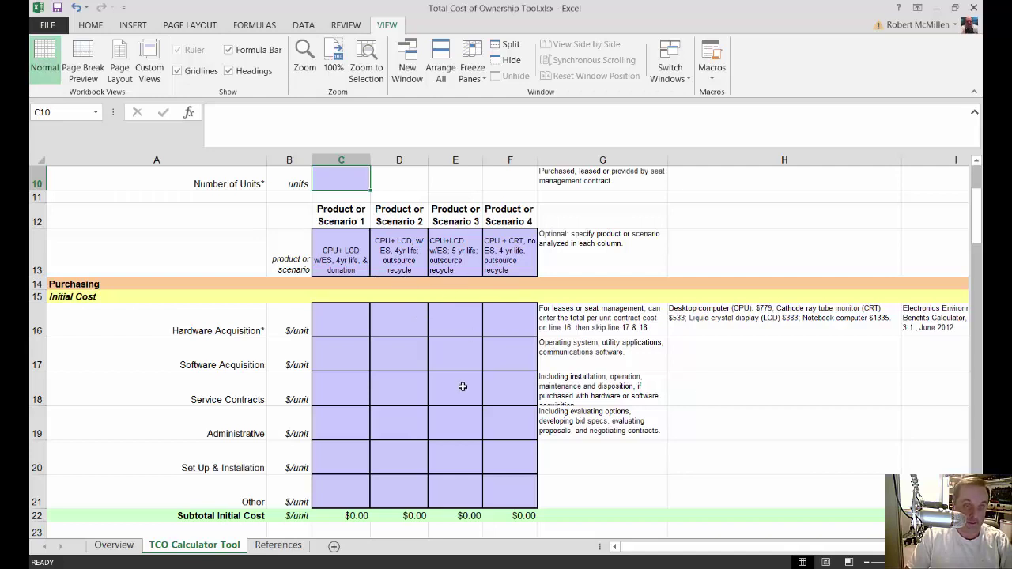
scroll(463, 387, down, 1)
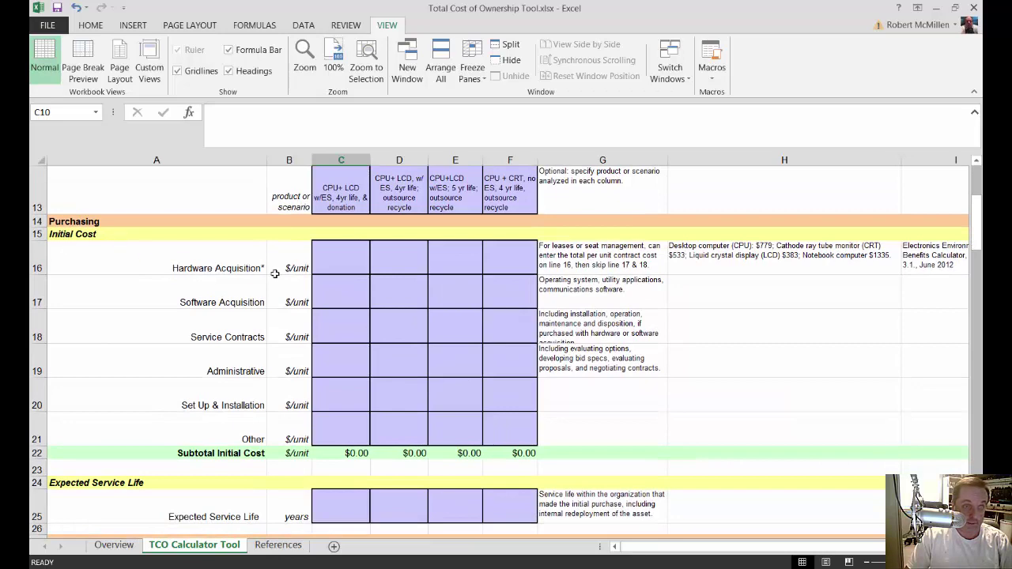
scroll(361, 271, down, 1)
scroll(362, 269, up, 1)
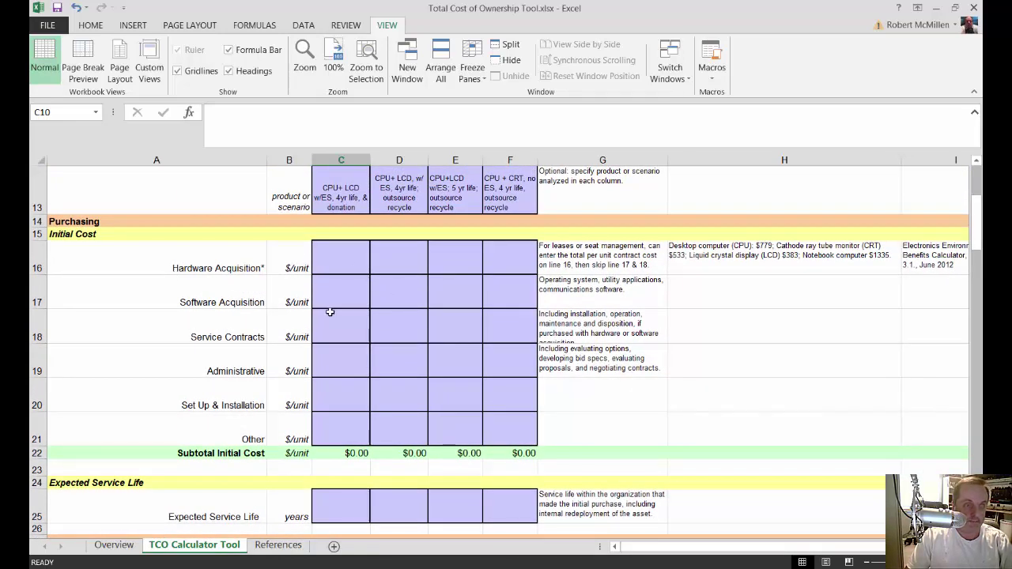
scroll(329, 312, down, 3)
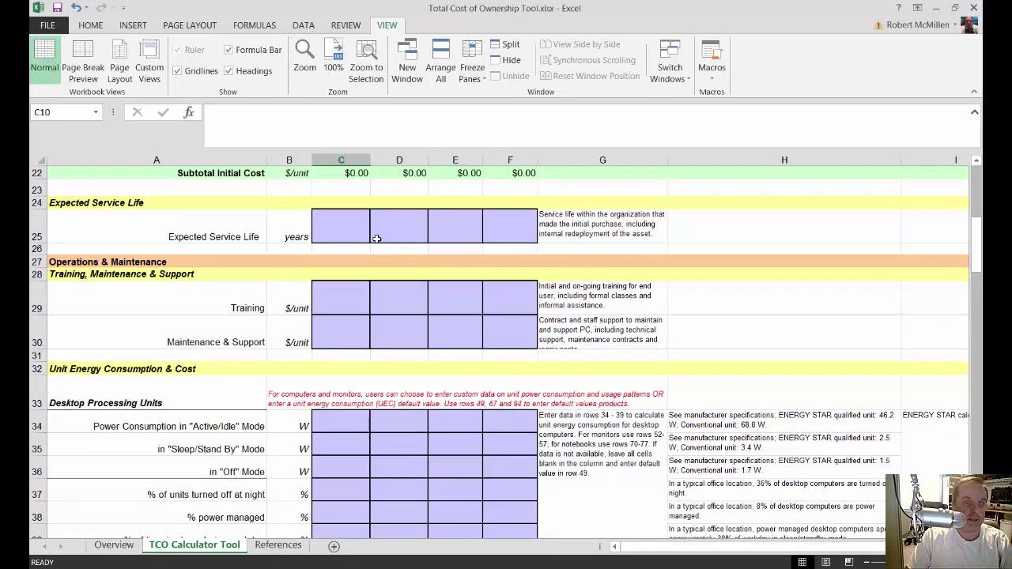
scroll(433, 230, down, 1)
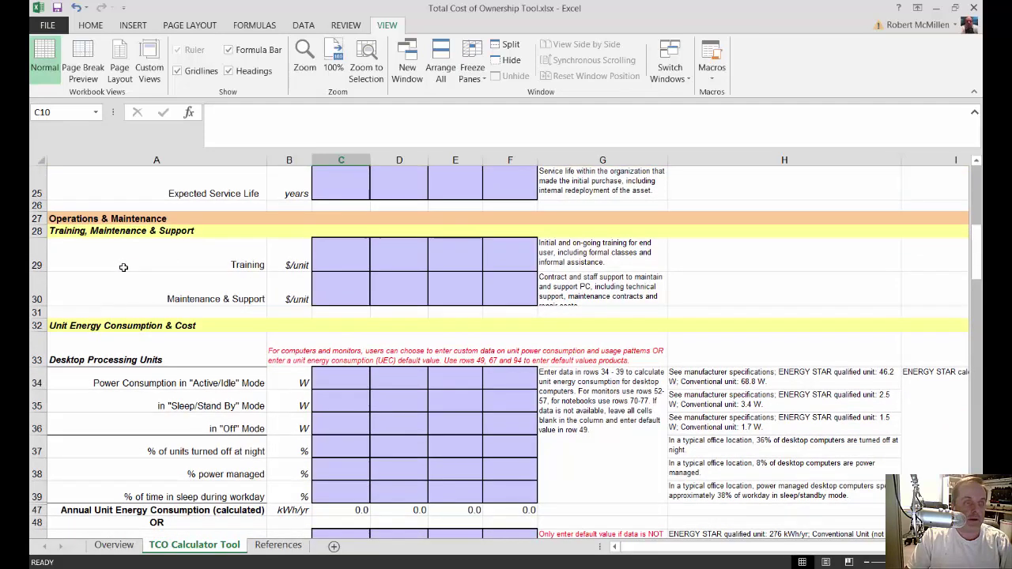
scroll(135, 257, down, 1)
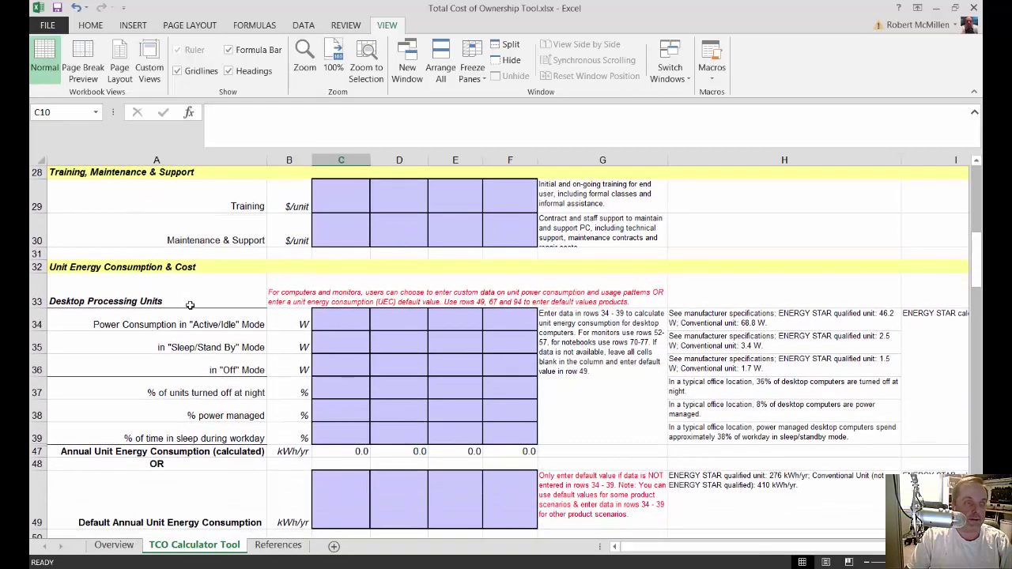
scroll(135, 257, down, 1)
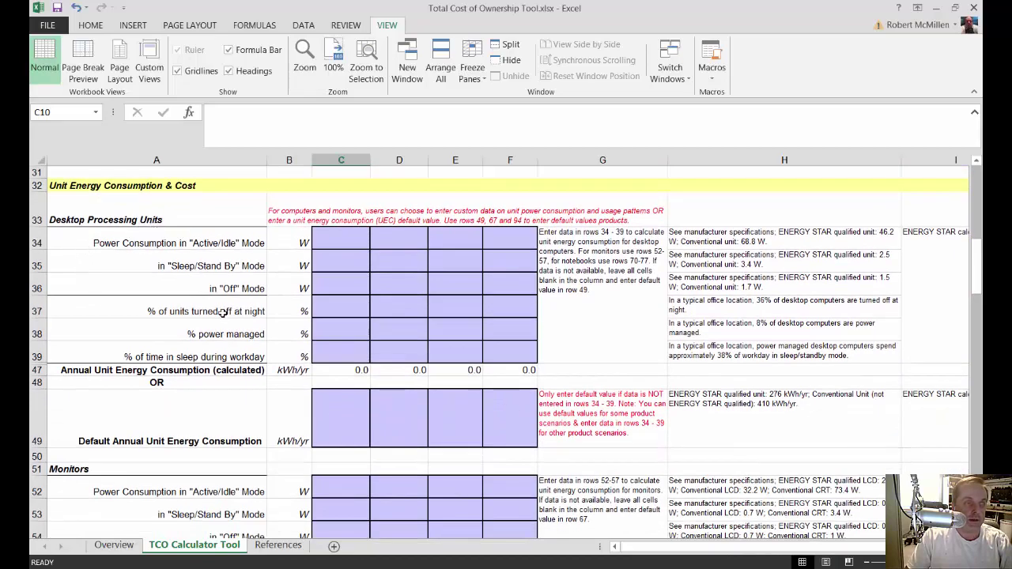
scroll(224, 312, down, 1)
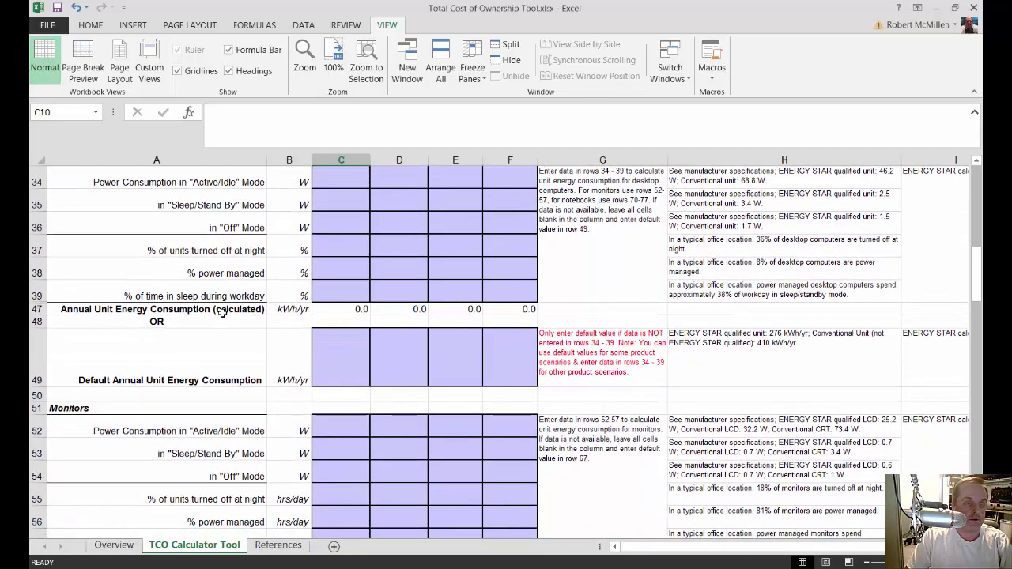
scroll(224, 312, up, 1)
scroll(224, 313, down, 4)
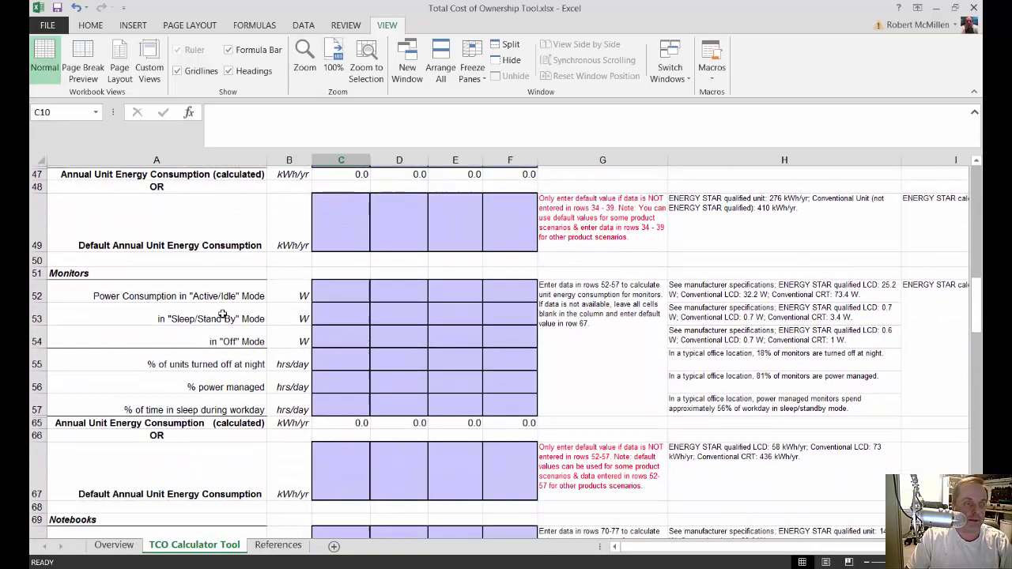
scroll(220, 340, down, 1)
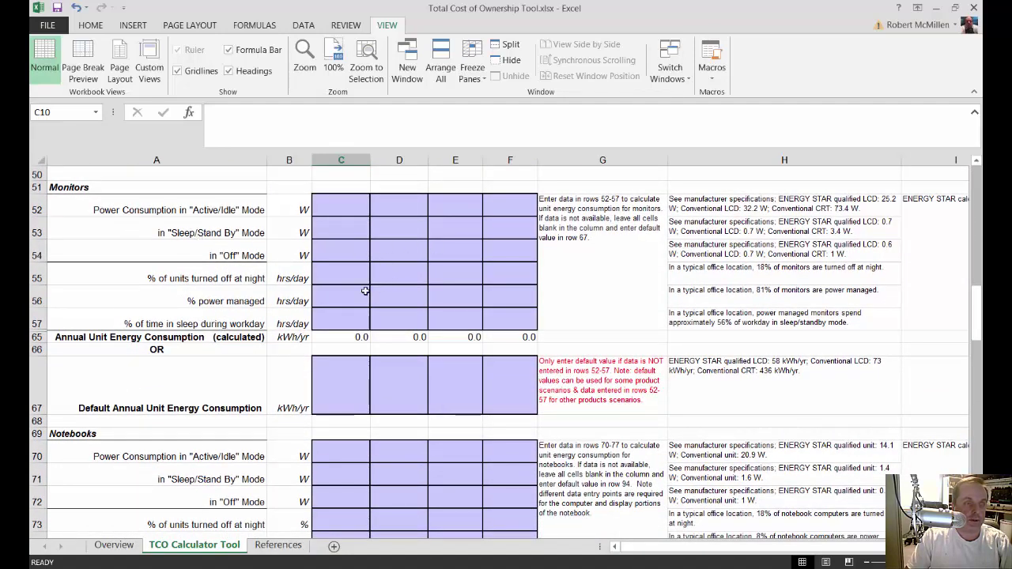
scroll(365, 291, down, 2)
scroll(365, 291, down, 1)
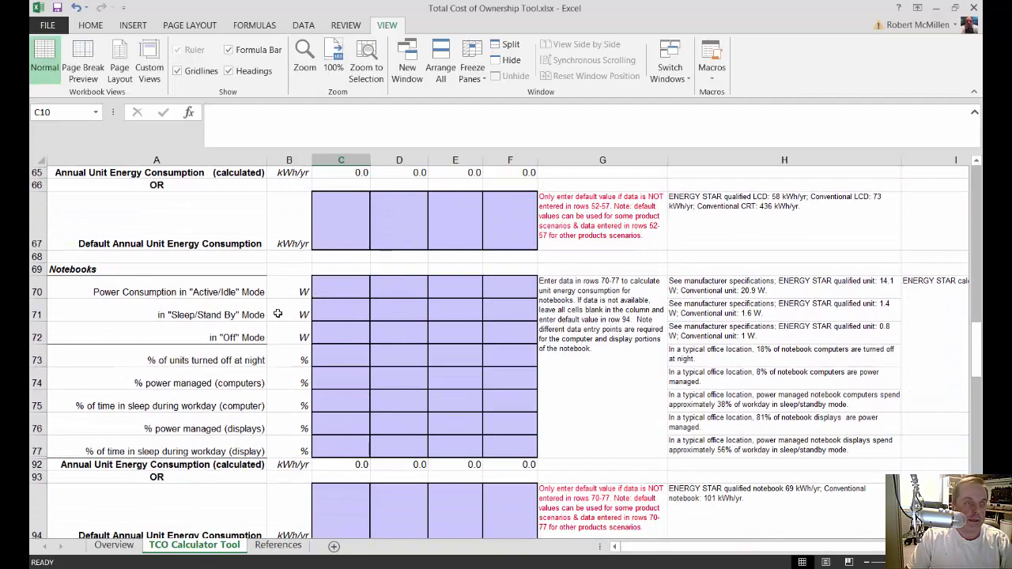
scroll(236, 317, down, 1)
scroll(235, 317, up, 1)
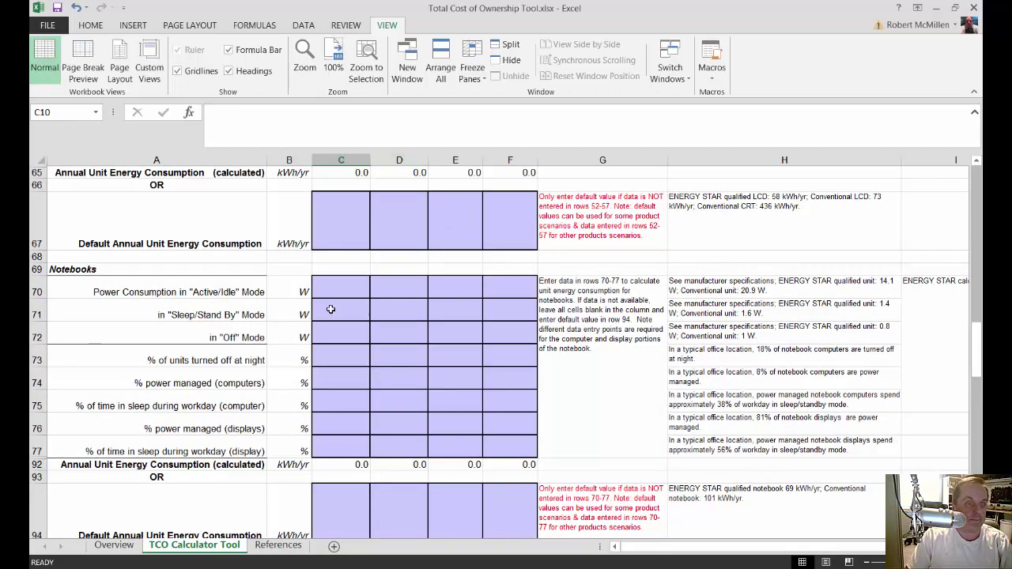
scroll(303, 320, down, 1)
scroll(303, 320, down, 1)
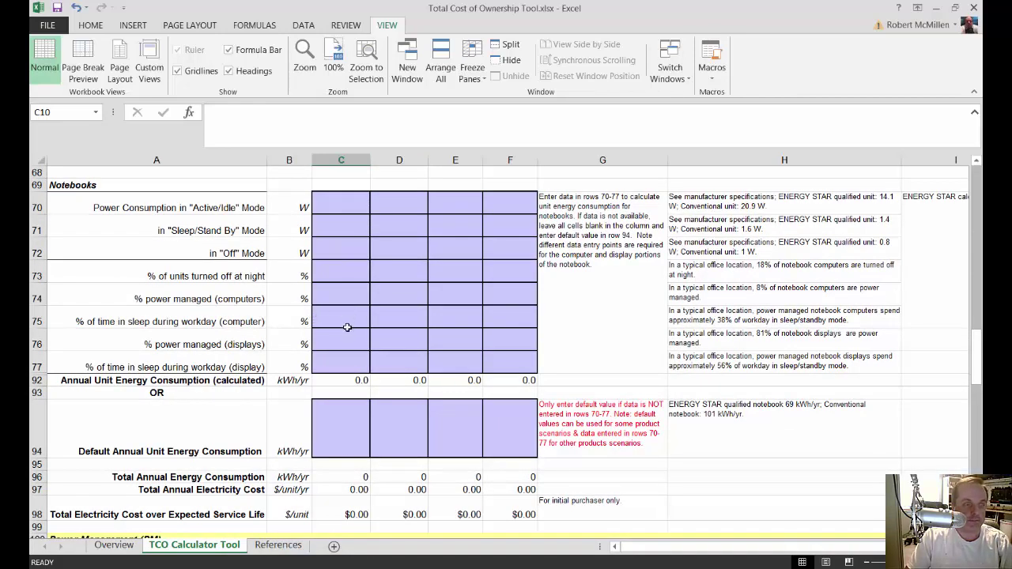
scroll(347, 327, down, 3)
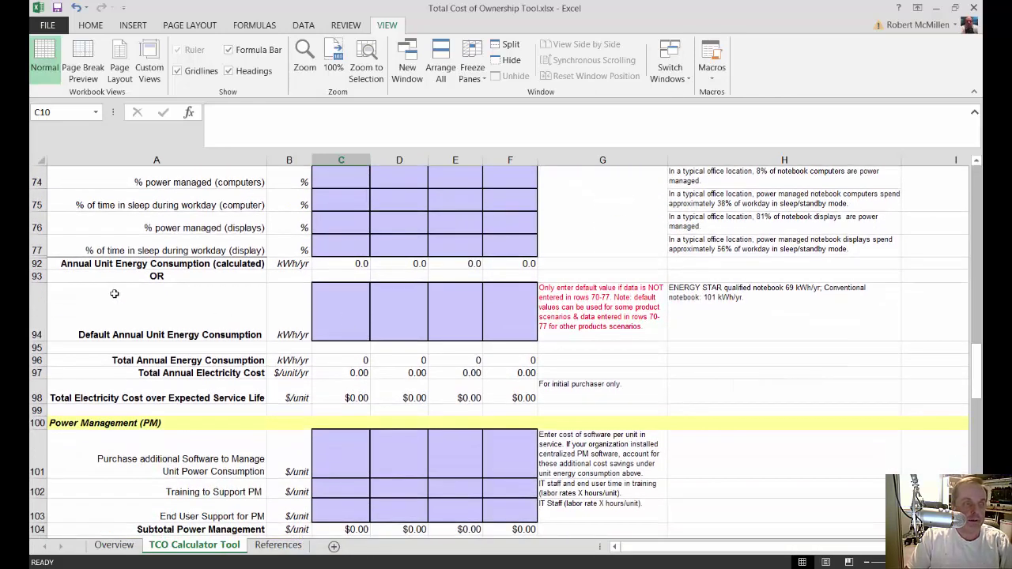
scroll(169, 310, down, 1)
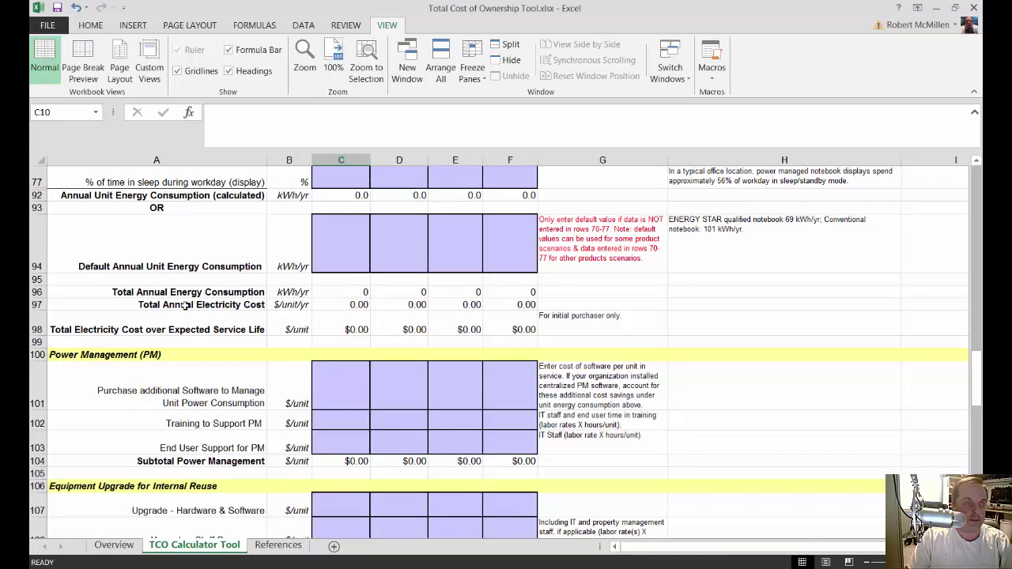
scroll(184, 305, down, 1)
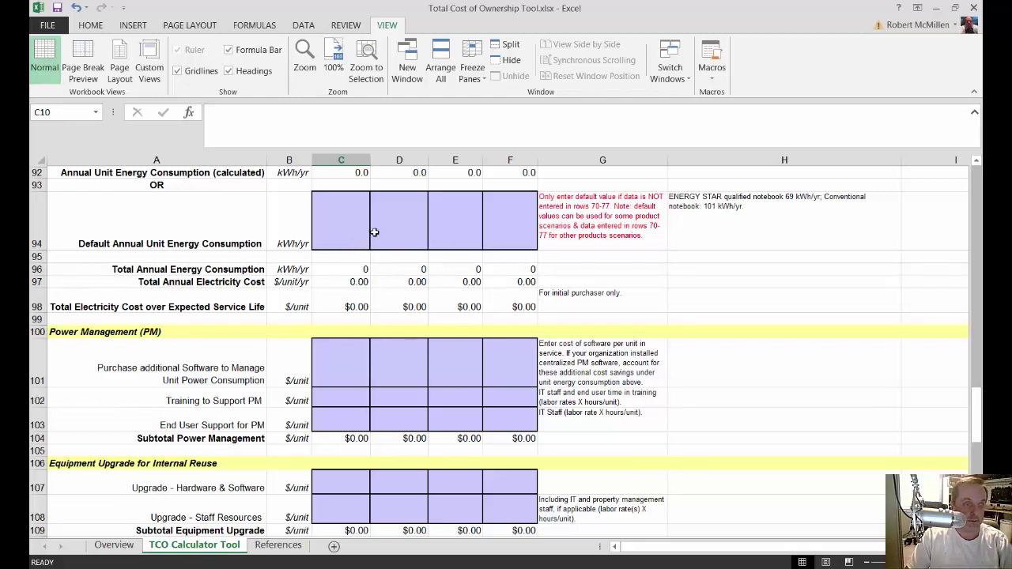
scroll(362, 262, down, 2)
scroll(362, 261, down, 1)
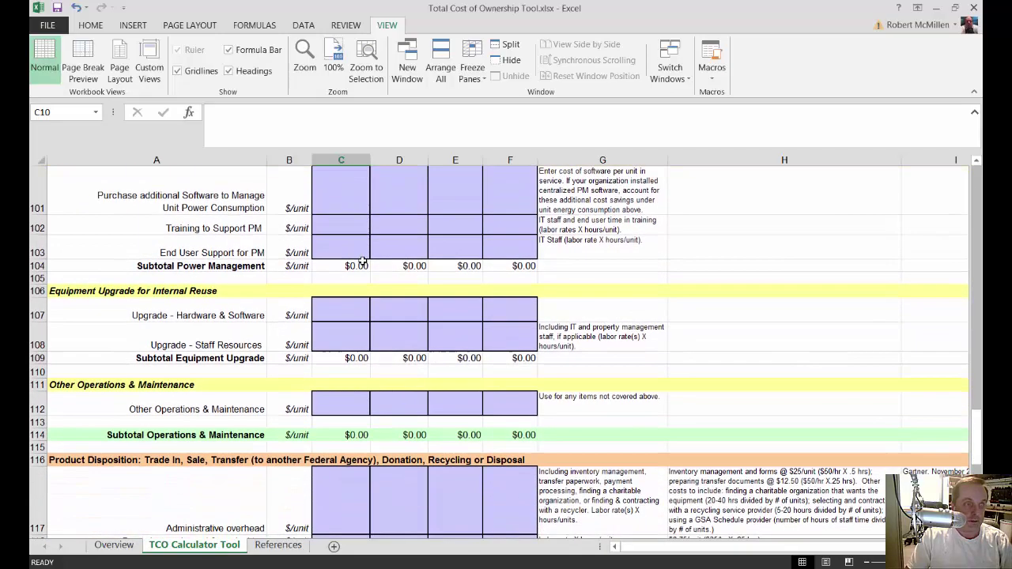
scroll(362, 262, down, 5)
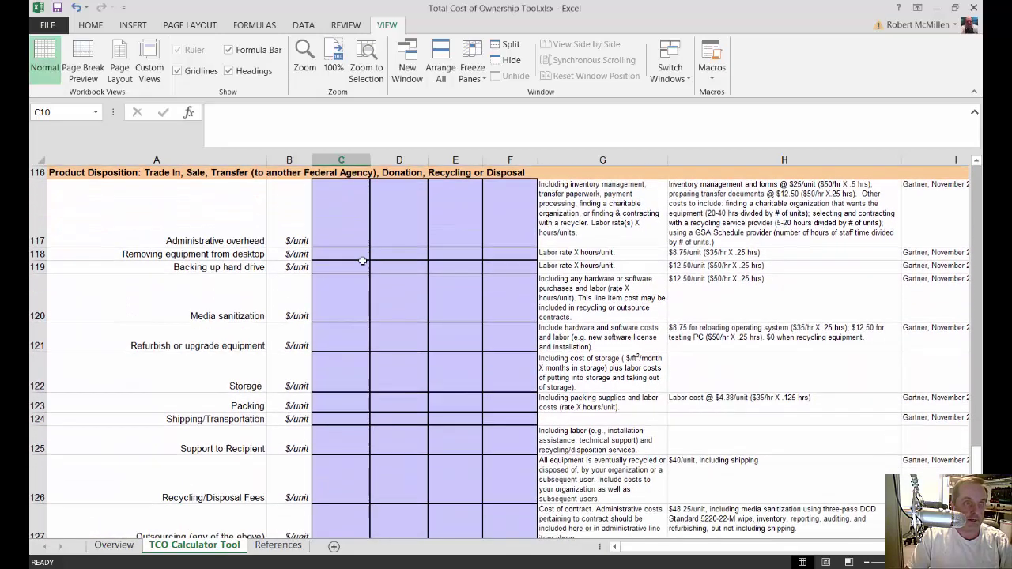
scroll(362, 262, down, 3)
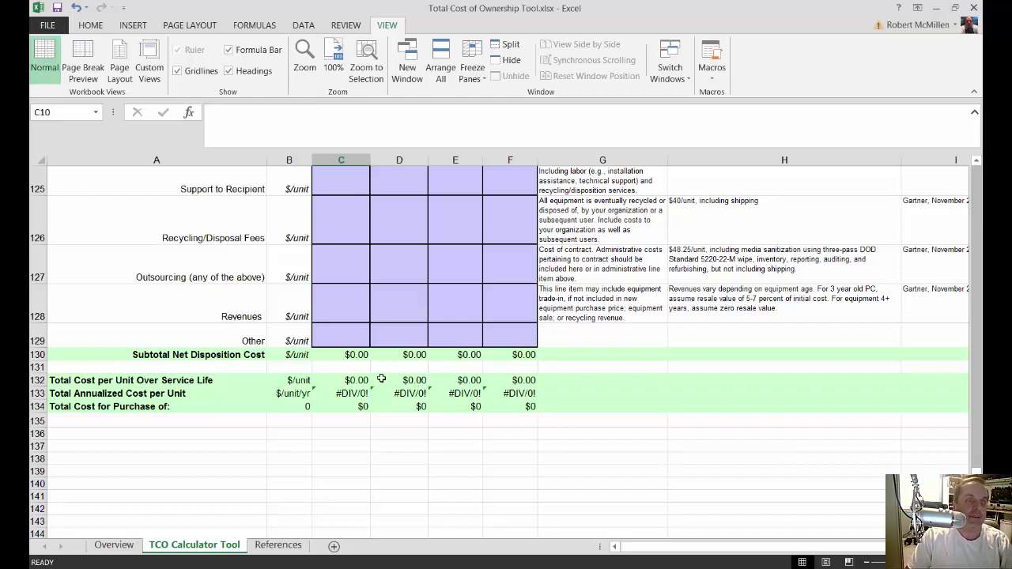
scroll(334, 317, up, 1)
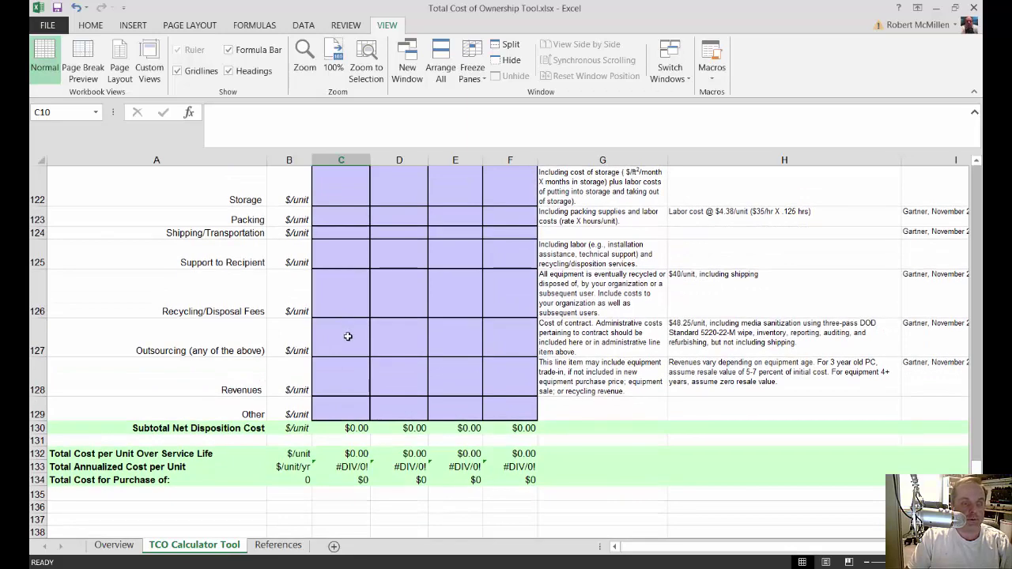
scroll(348, 337, down, 1)
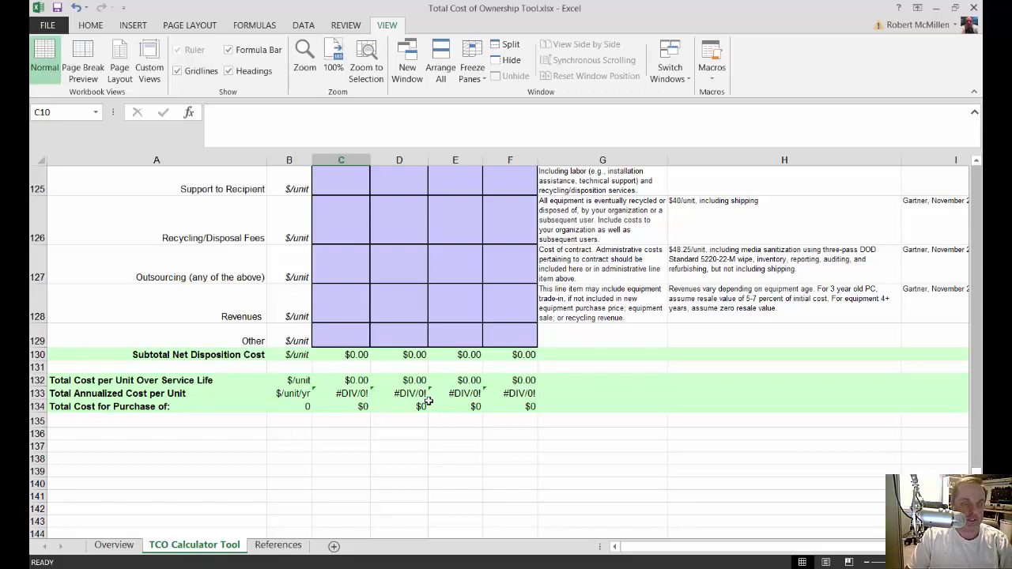
scroll(427, 401, up, 20)
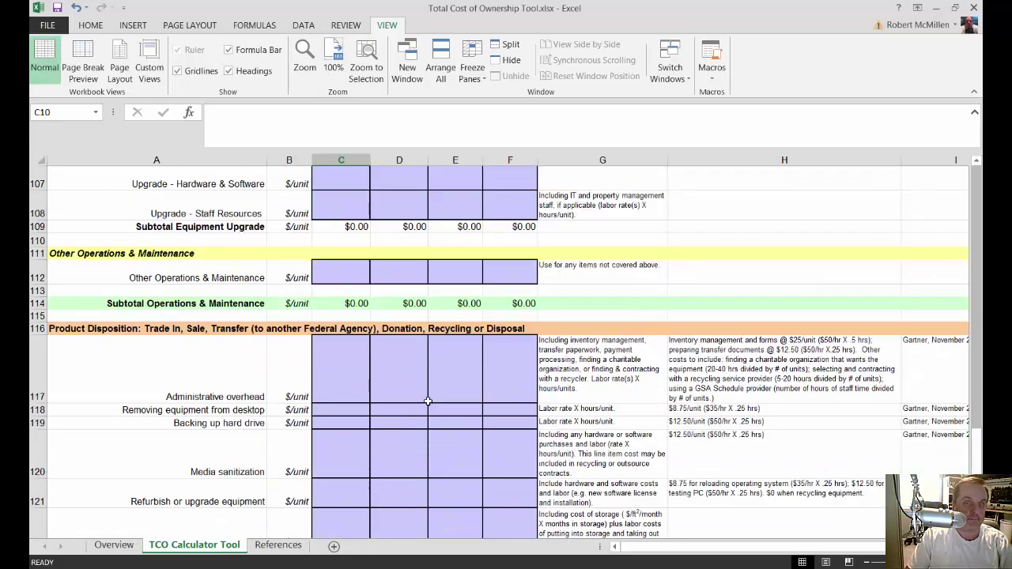
scroll(427, 402, up, 16)
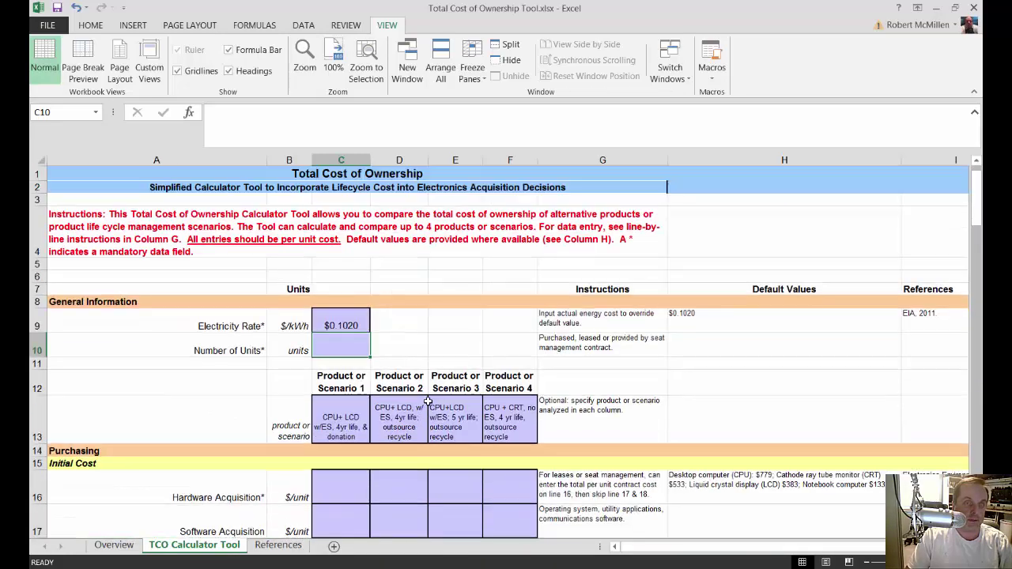
scroll(427, 402, down, 1)
scroll(427, 402, down, 1)
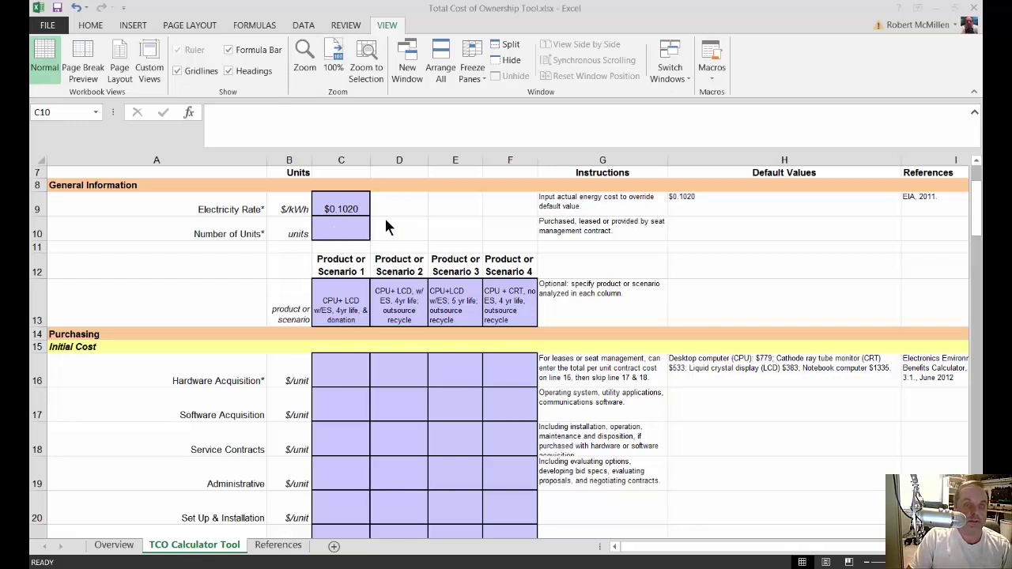
click(351, 234)
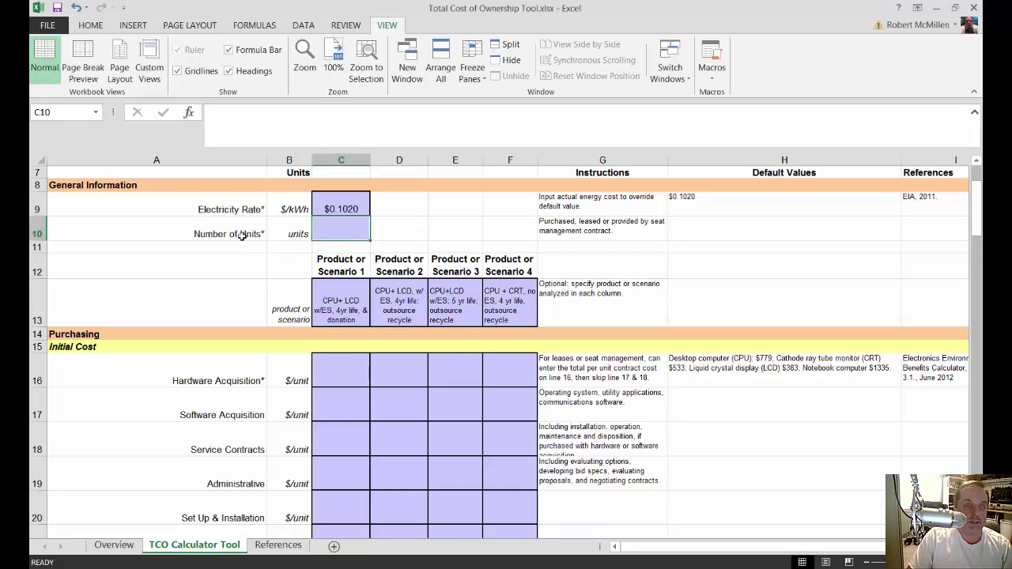
Enter 1 in C10 as scenario 1's Number of Units.
double_click(340, 232)
text(1)
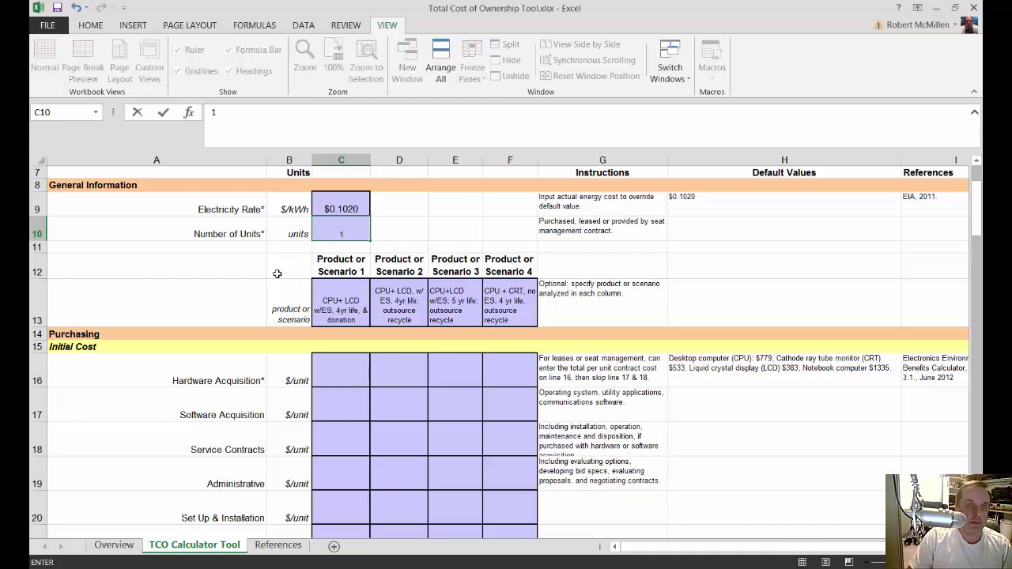
scroll(261, 306, down, 1)
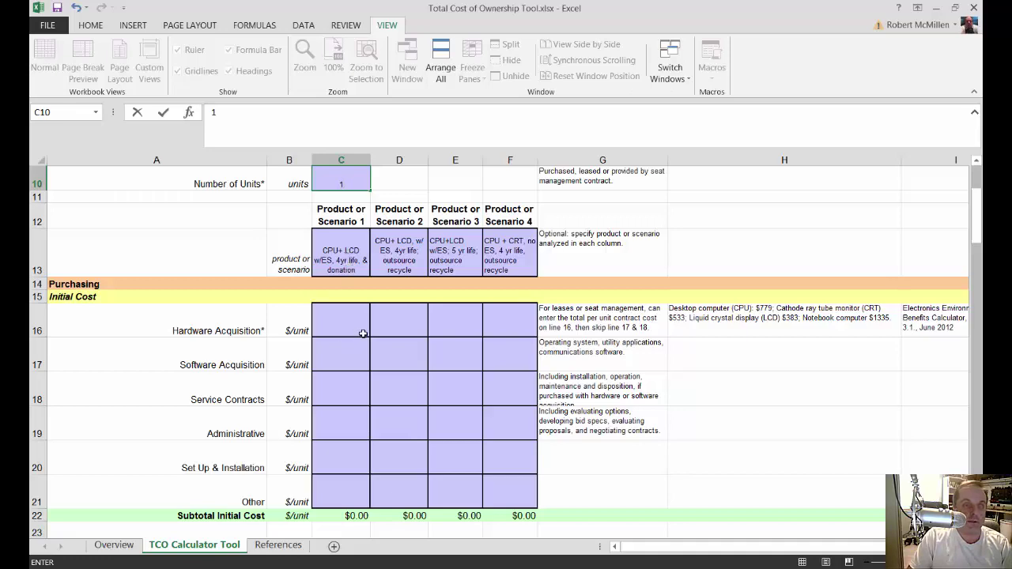
scroll(363, 333, down, 1)
scroll(362, 326, up, 1)
Enter scenario 1's hardware 800, software 250 and service contracts 100 costs.
click(340, 324)
scroll(340, 323, down, 2)
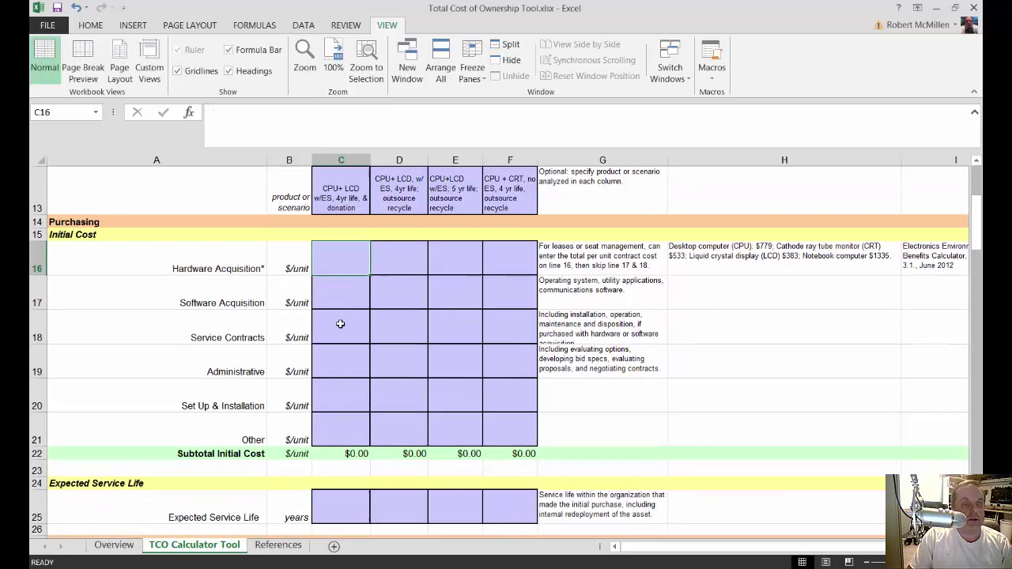
scroll(340, 324, up, 1)
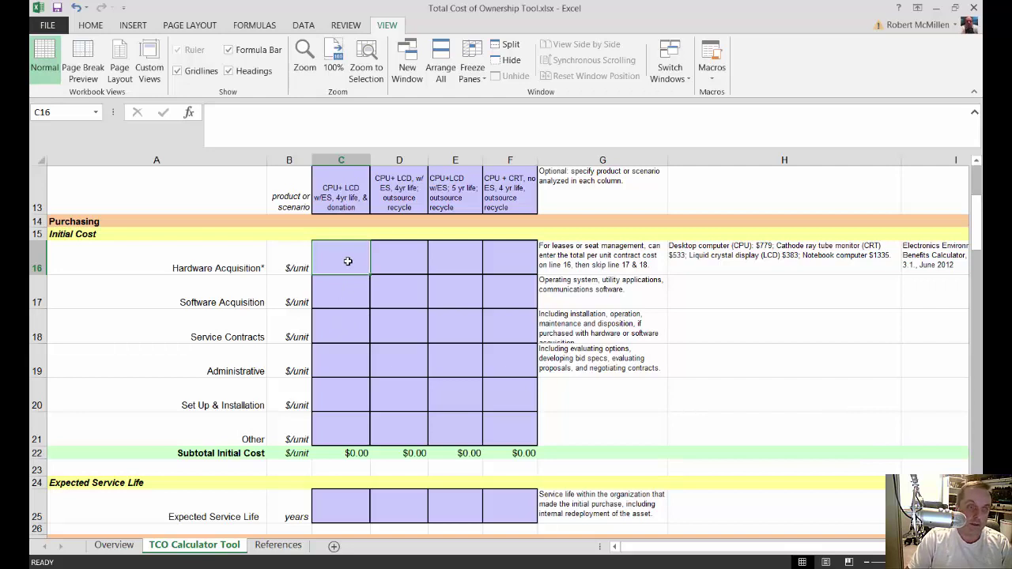
text(800)
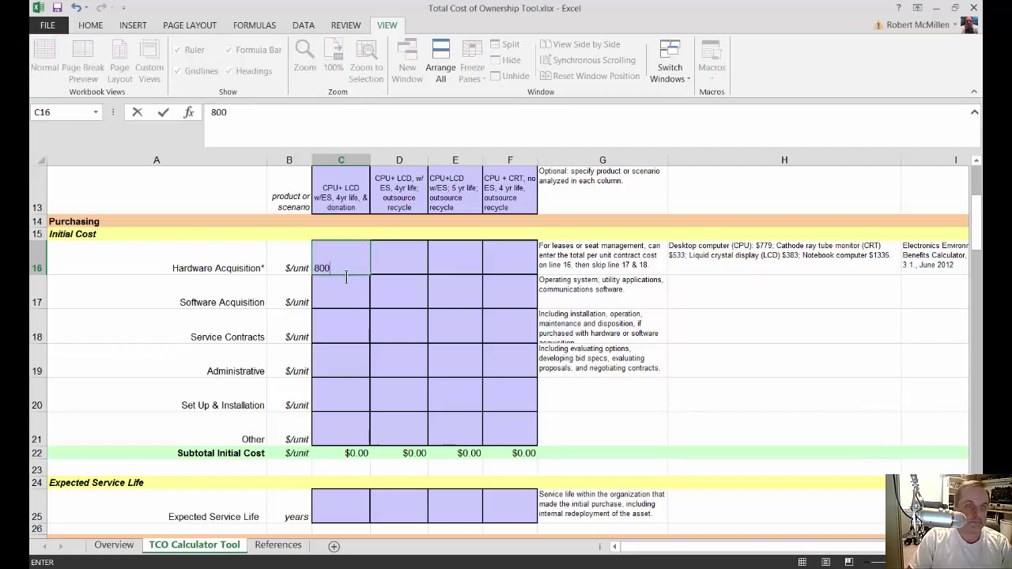
click(342, 294)
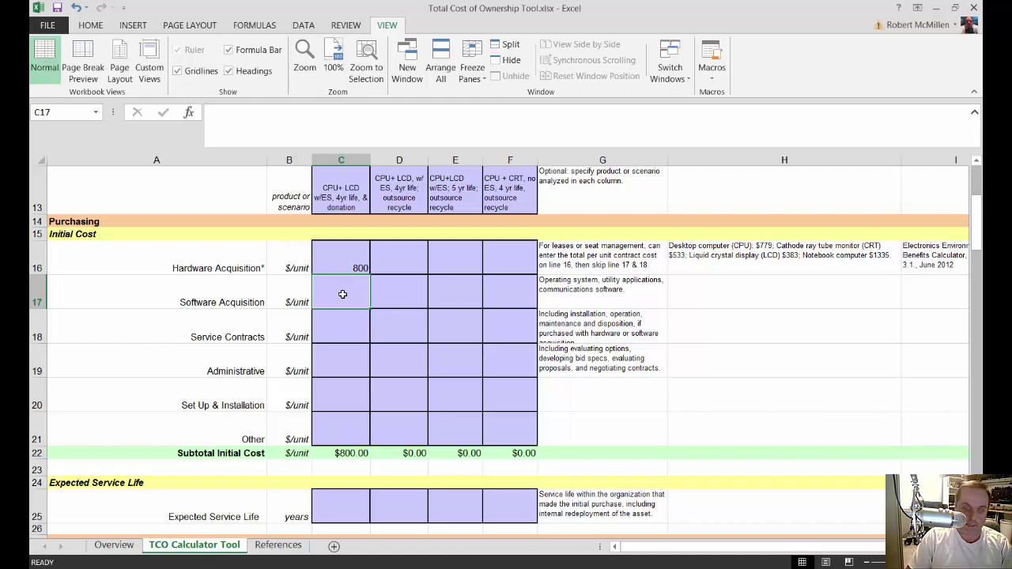
text(250)
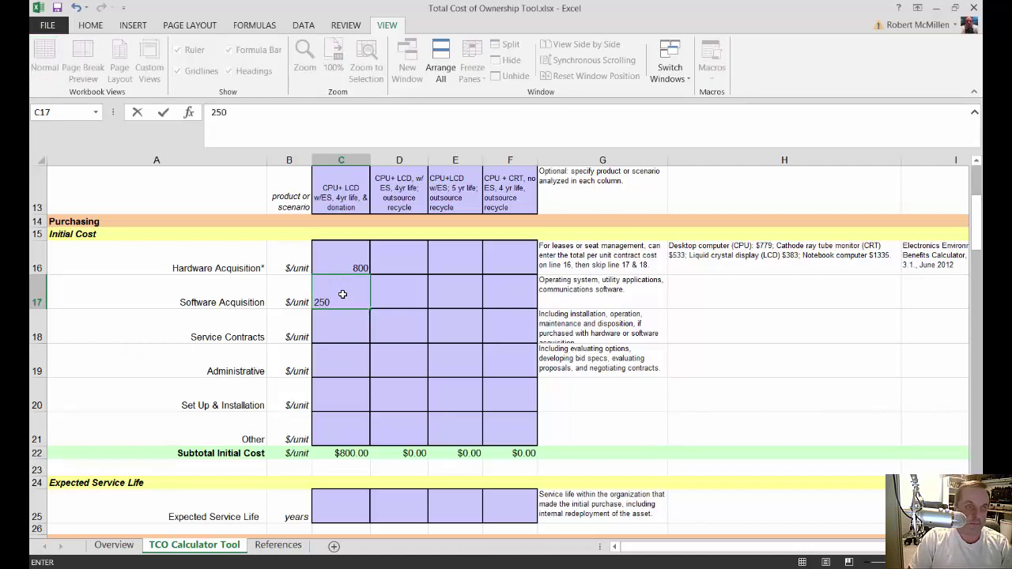
click(340, 339)
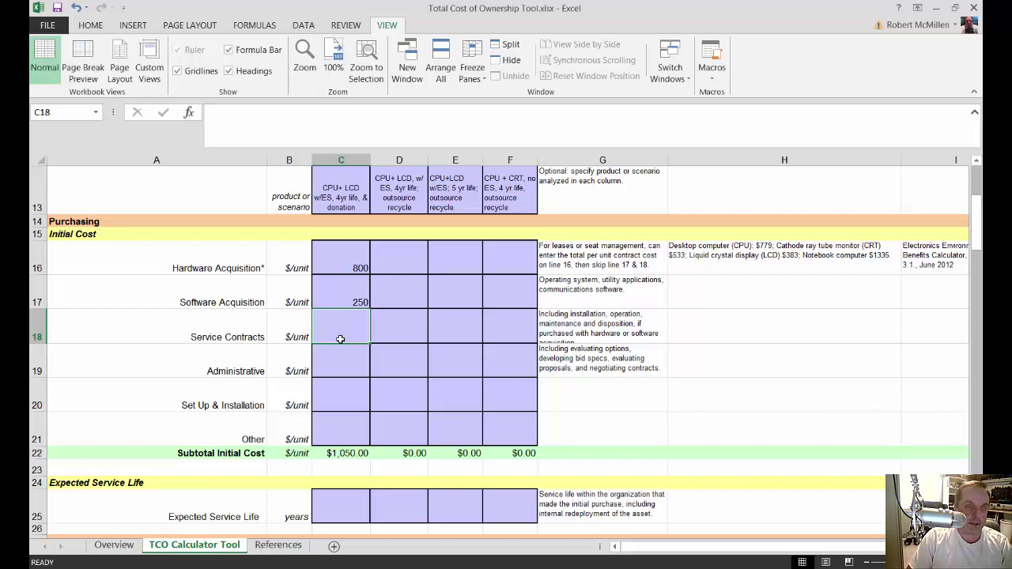
text(100)
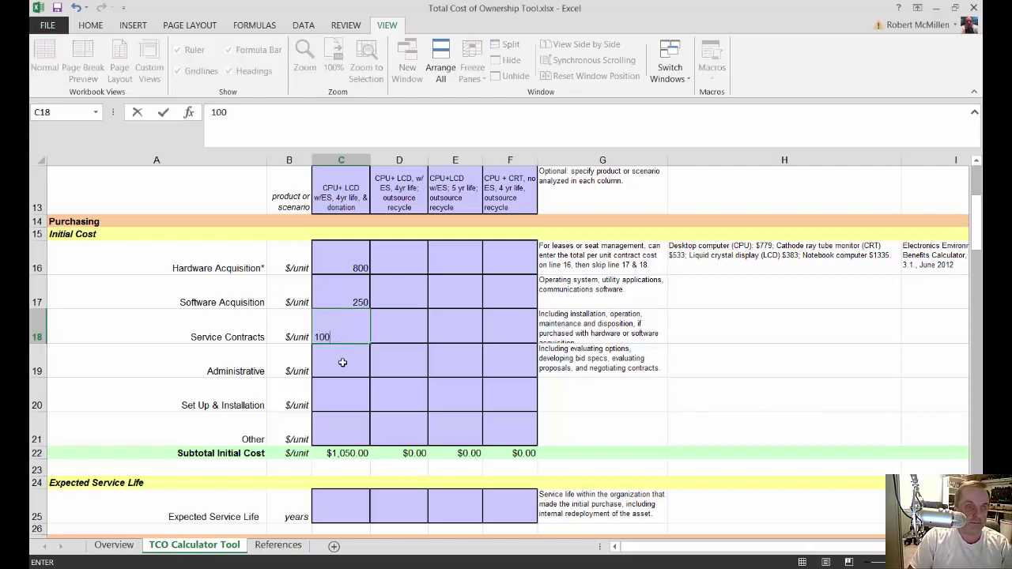
click(341, 362)
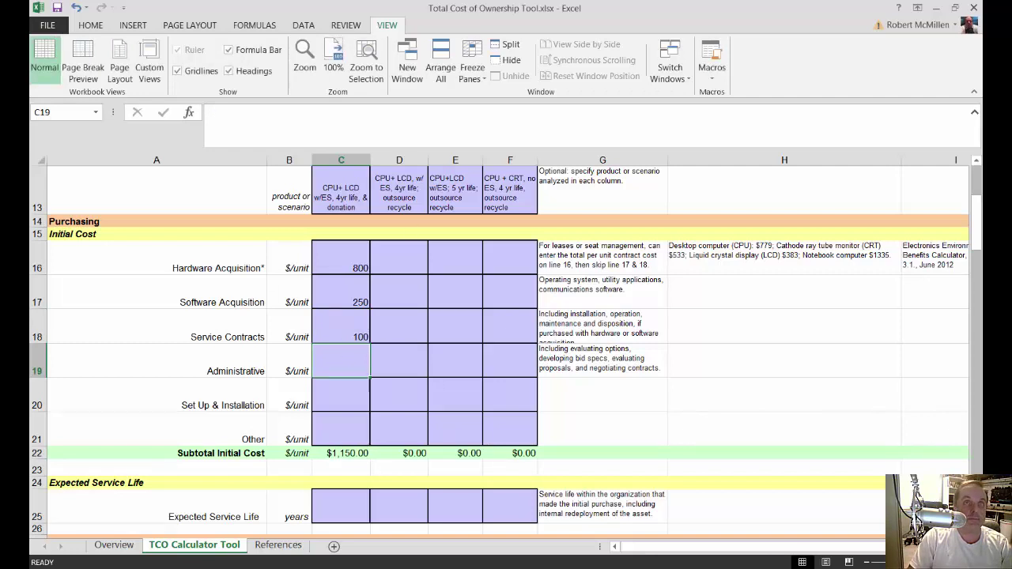
Enter scenario 1's administrative cost of 200 and set-up & installation cost of 300.
ctrl+scroll(384, 475, down, 1)
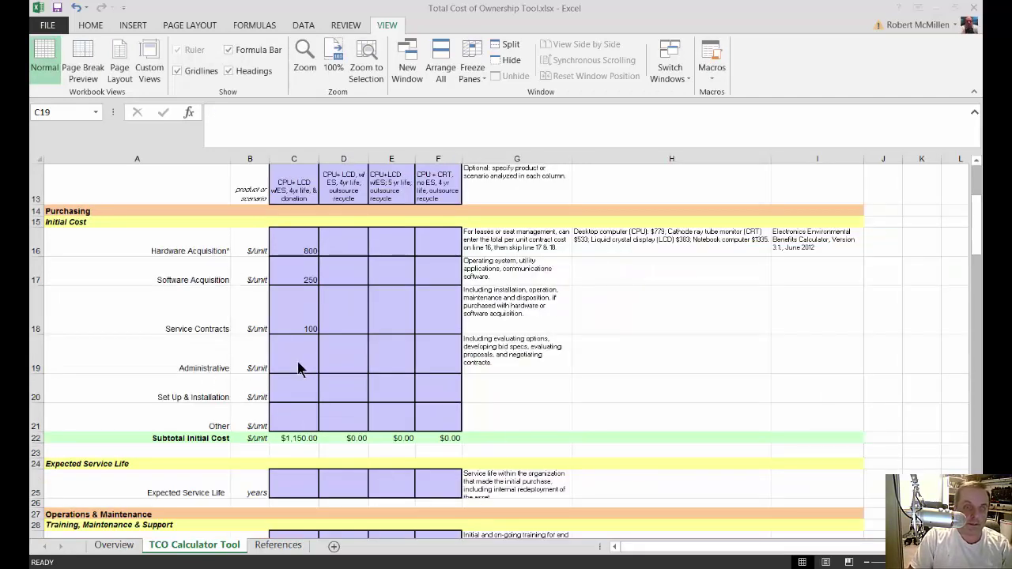
click(297, 362)
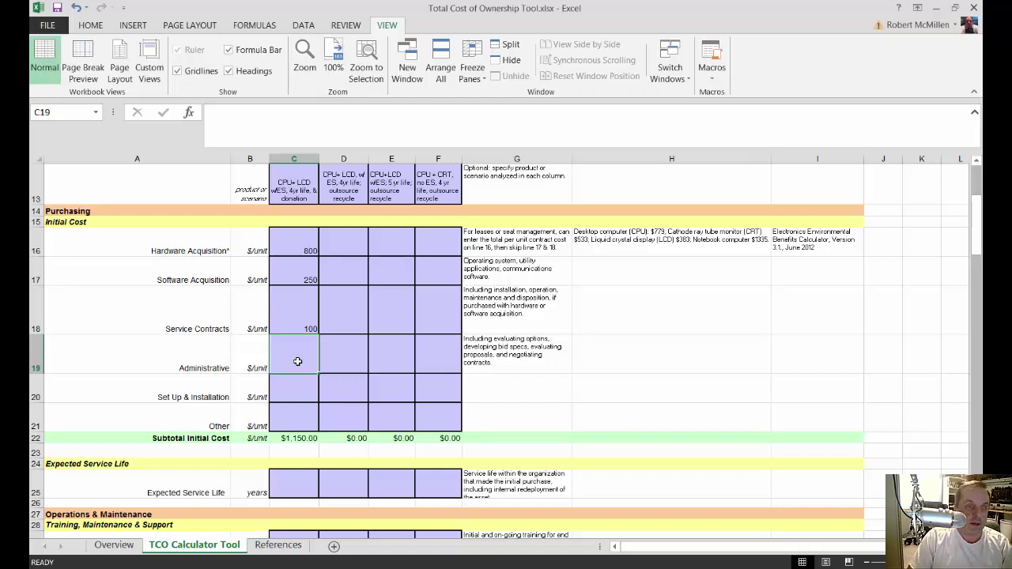
text(200)
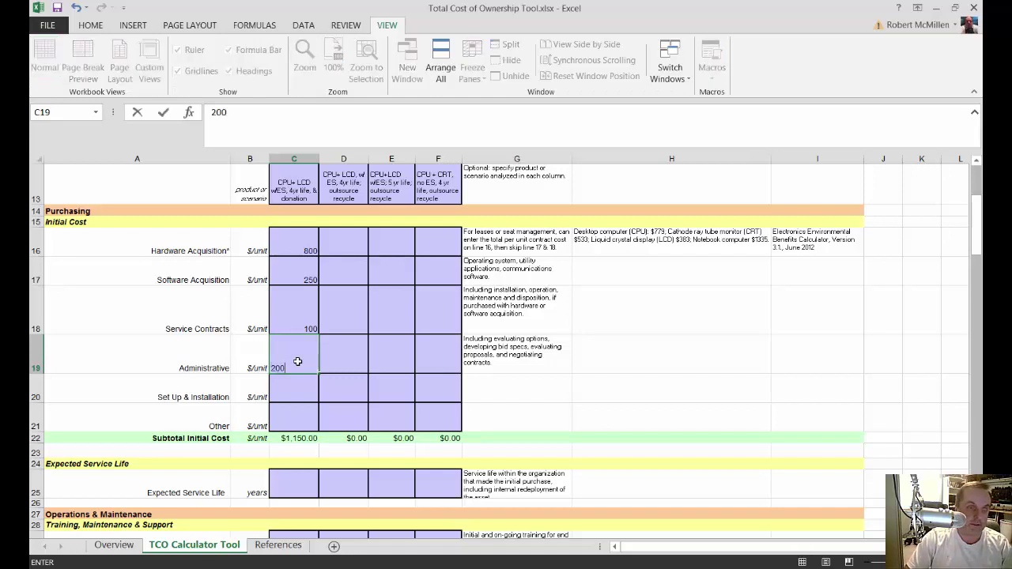
key(Return)
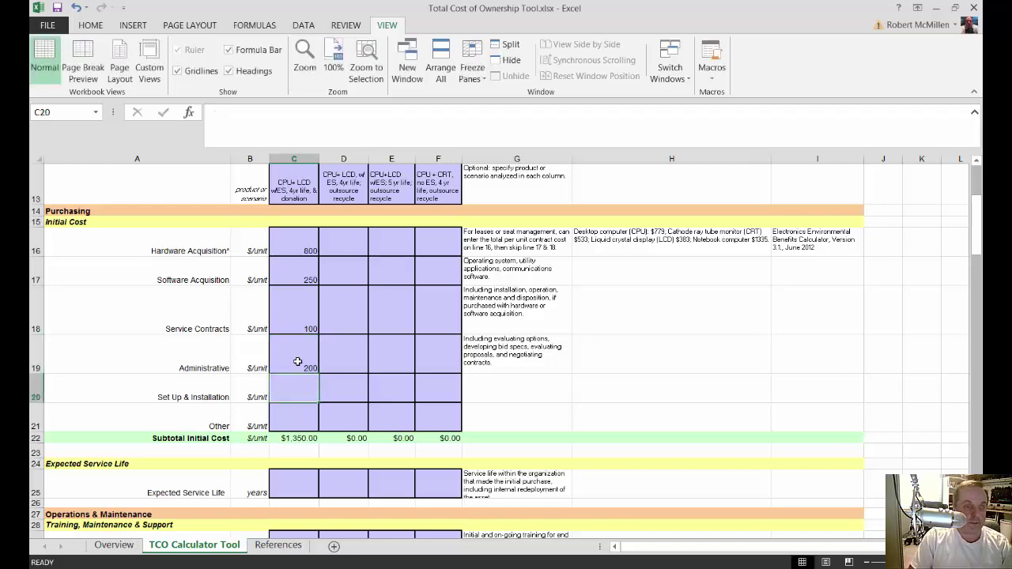
scroll(298, 361, down, 2)
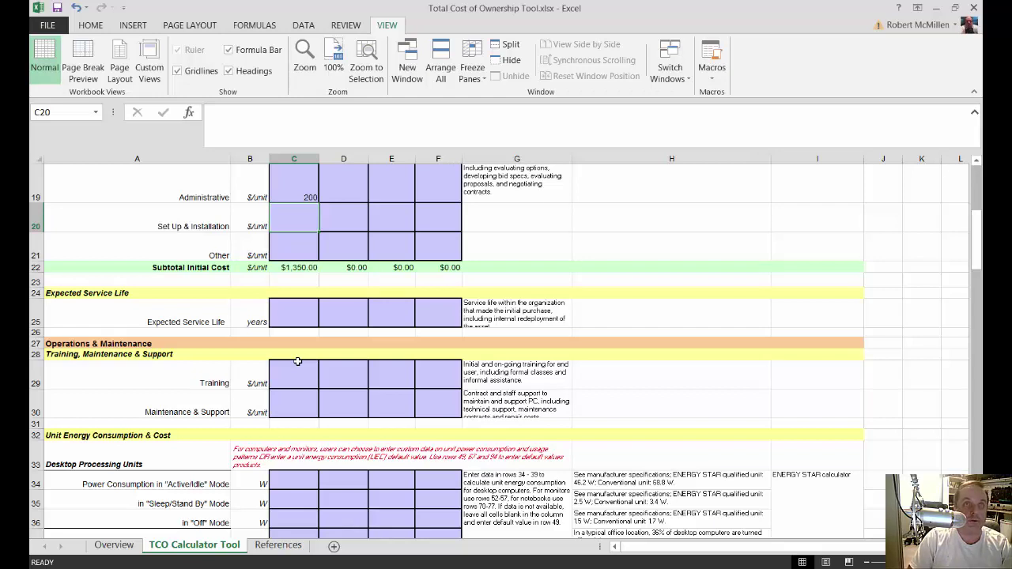
scroll(297, 361, up, 1)
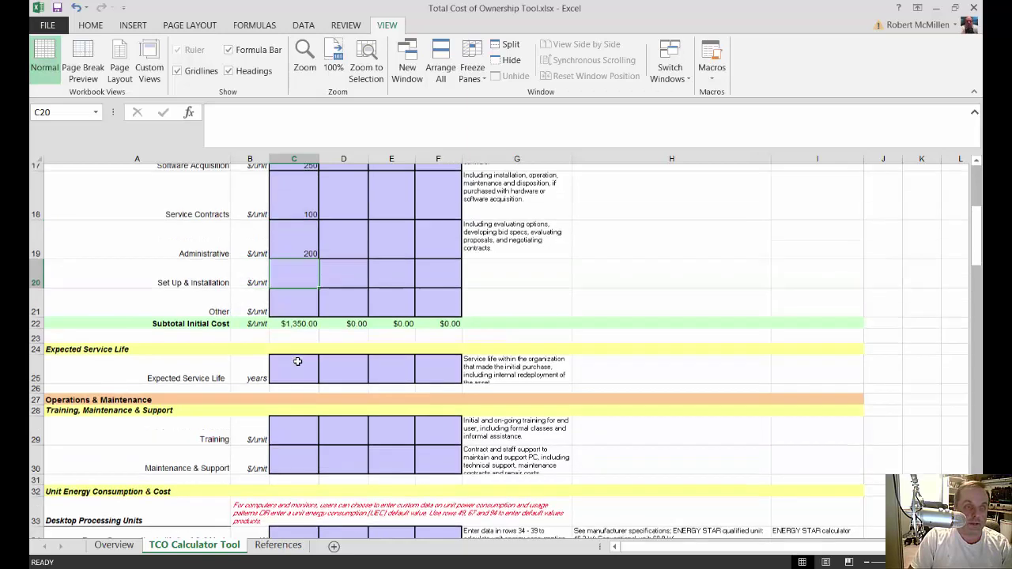
scroll(297, 362, up, 1)
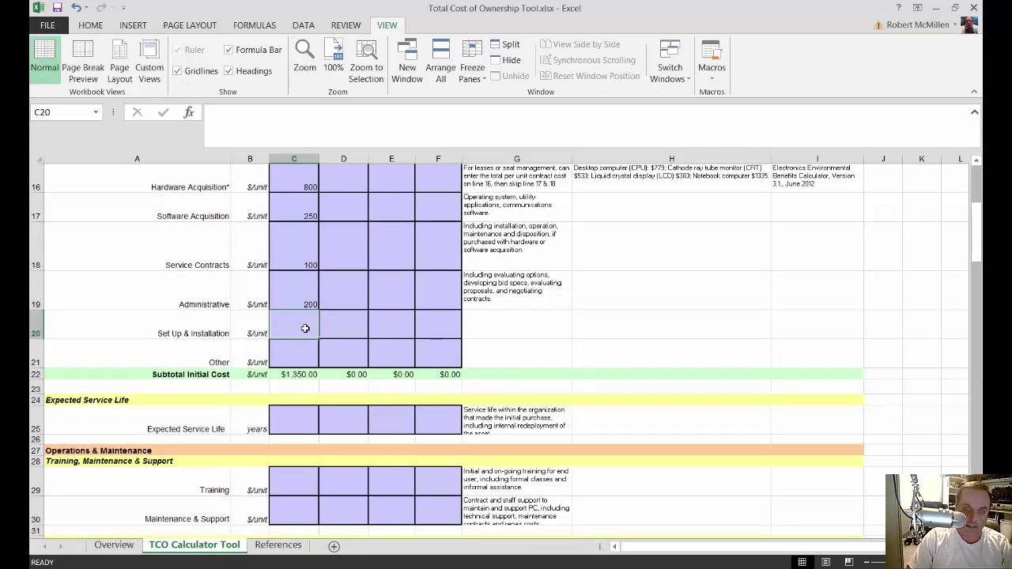
text(300)
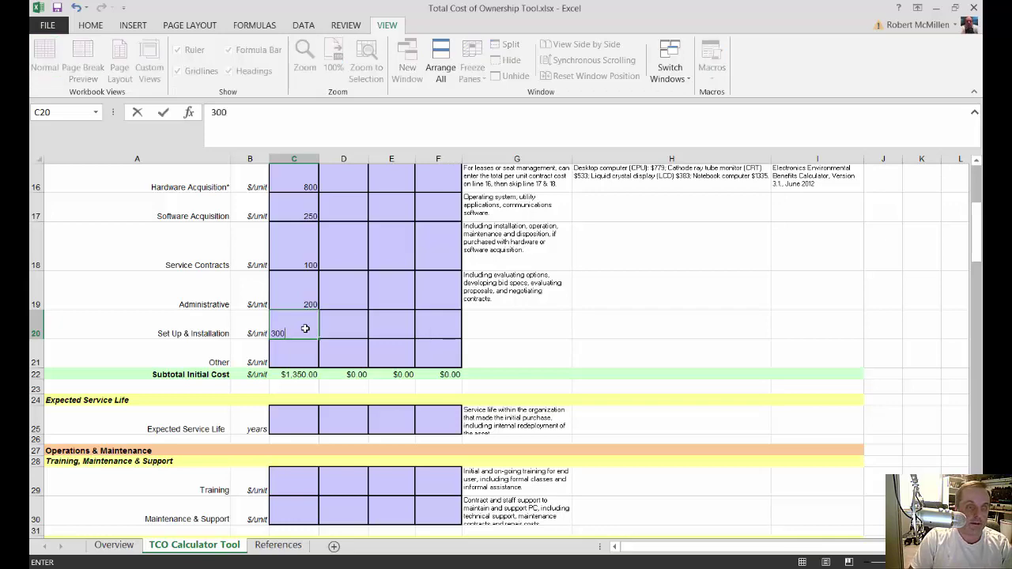
scroll(314, 348, down, 1)
key(Return)
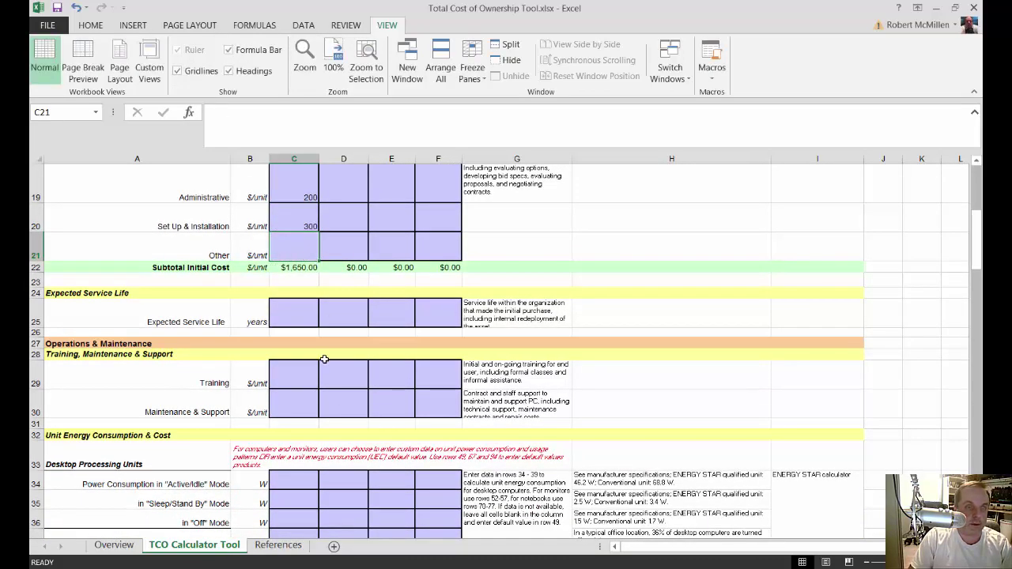
Enter 4 years in C25 as scenario 1's Expected Service Life.
click(291, 269)
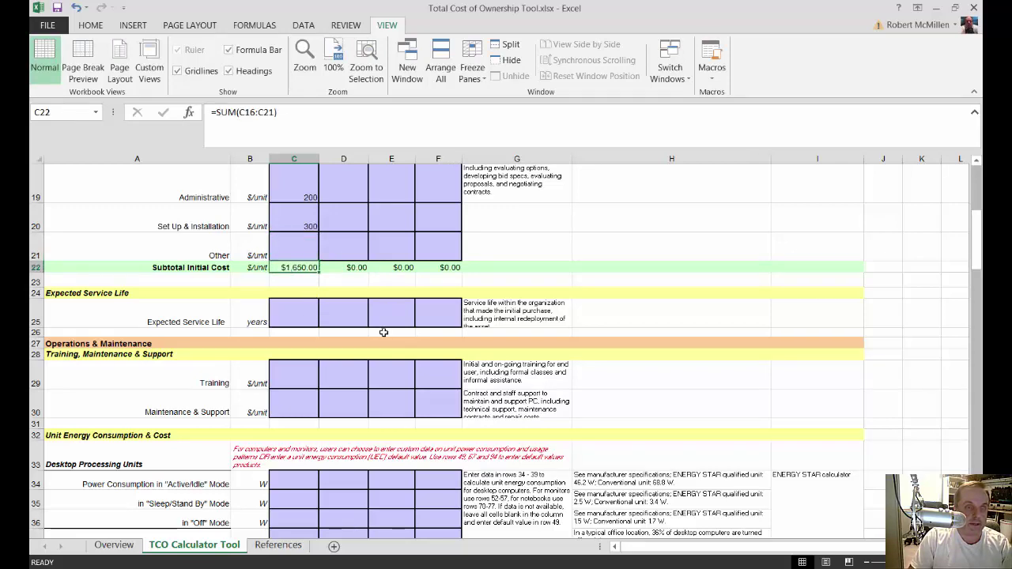
scroll(384, 332, down, 1)
scroll(340, 296, up, 1)
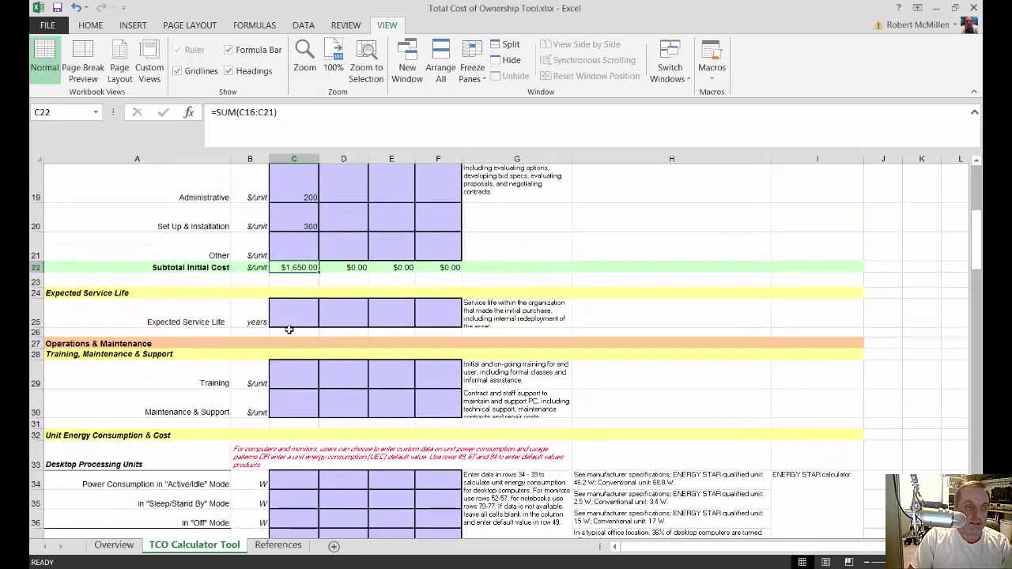
click(291, 317)
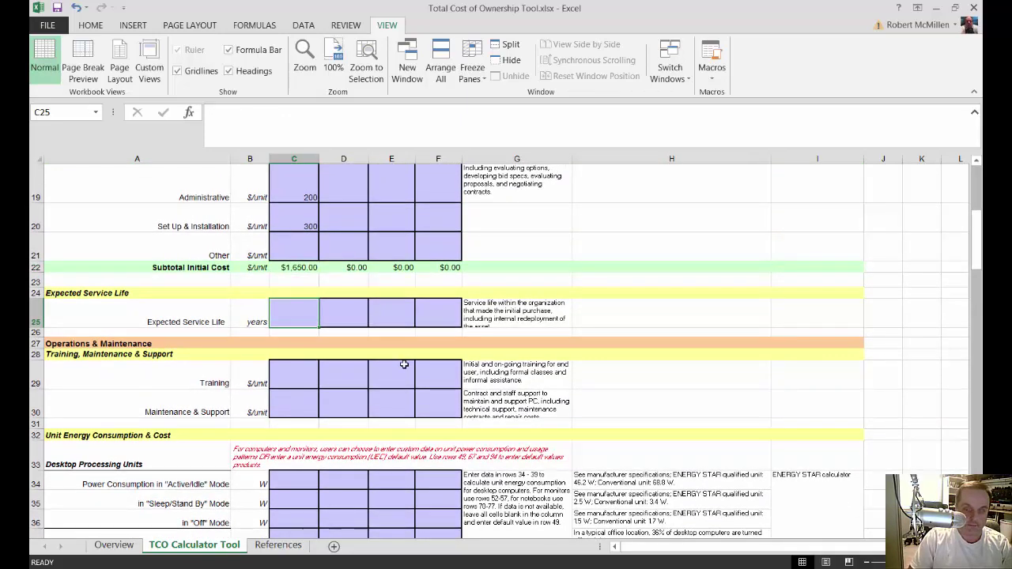
text(4)
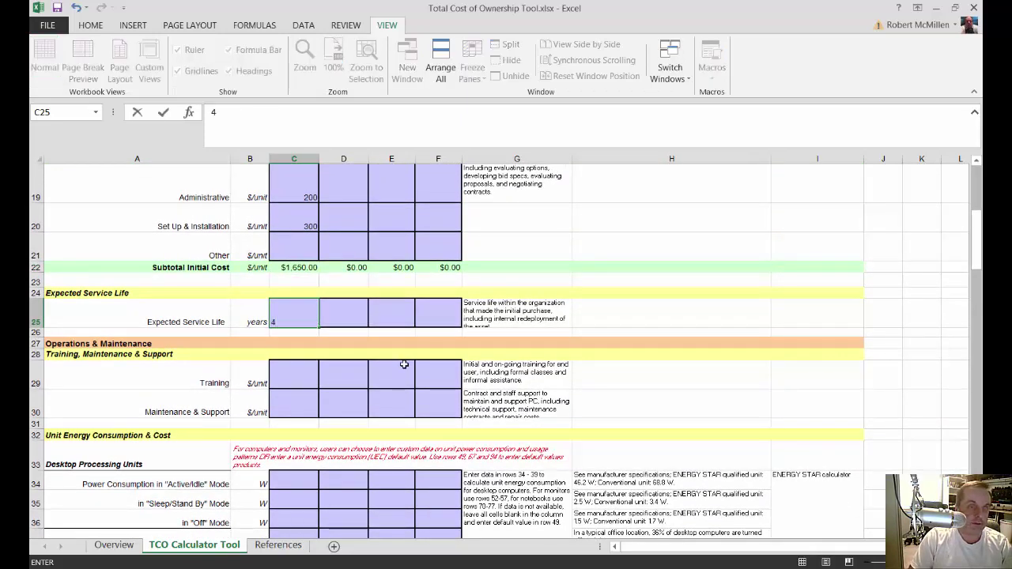
click(290, 379)
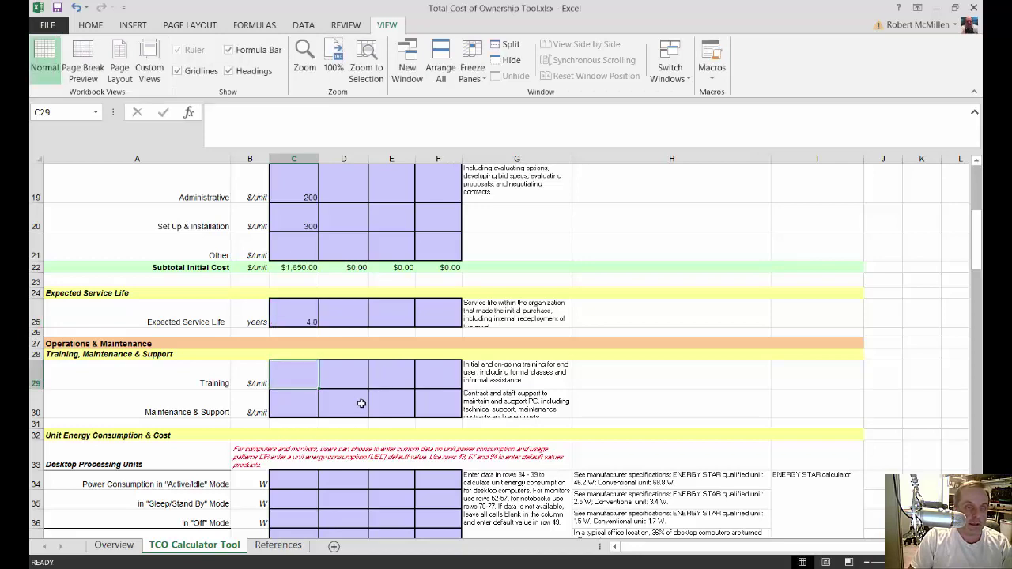
scroll(360, 404, down, 1)
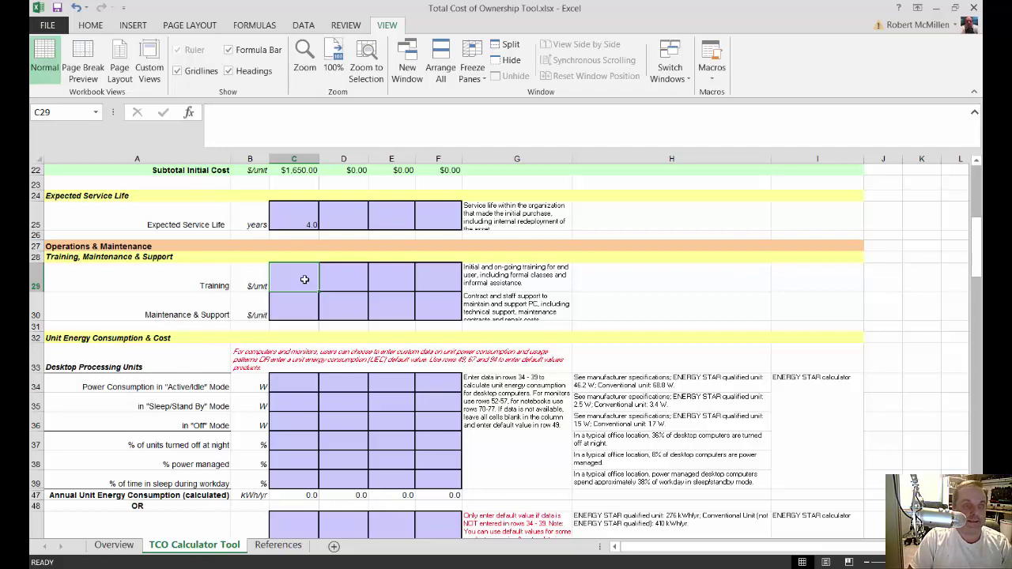
Enter 300 in C29 as scenario 1's Training cost.
text(300)
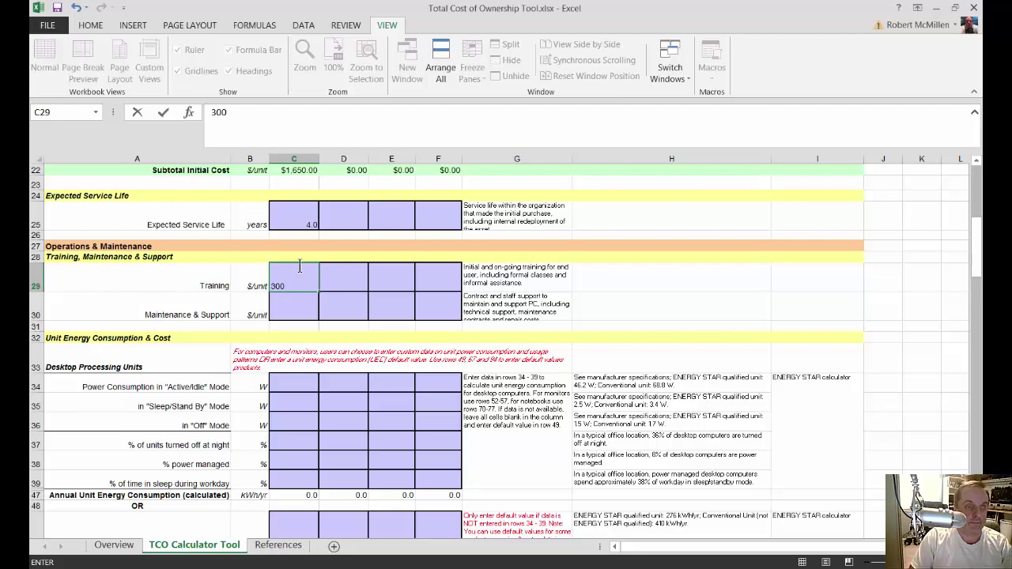
click(298, 314)
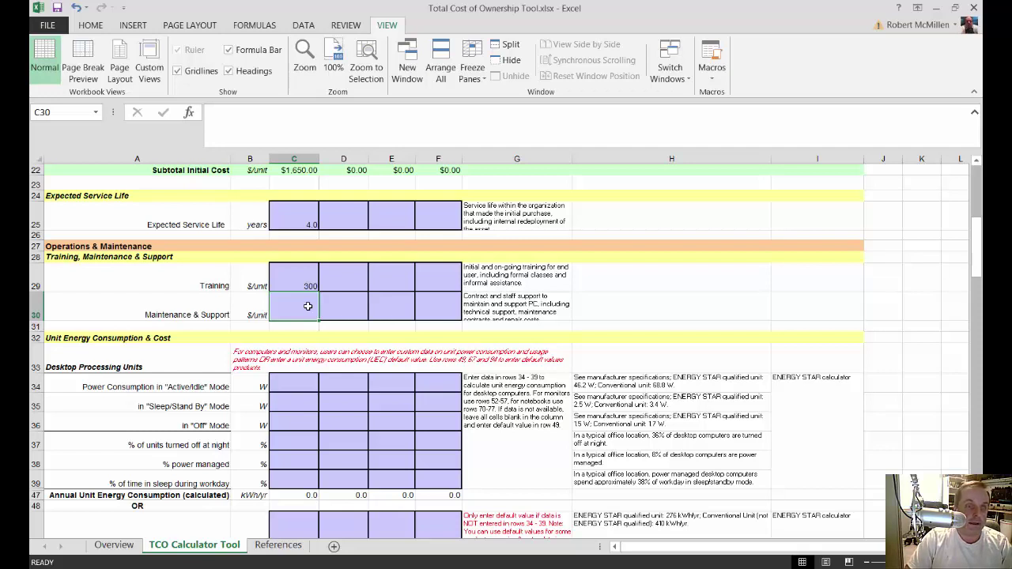
Compute 50 × 48 = 2400 in Calculator and enter 2400 as Maintenance & Support cost.
click(195, 568)
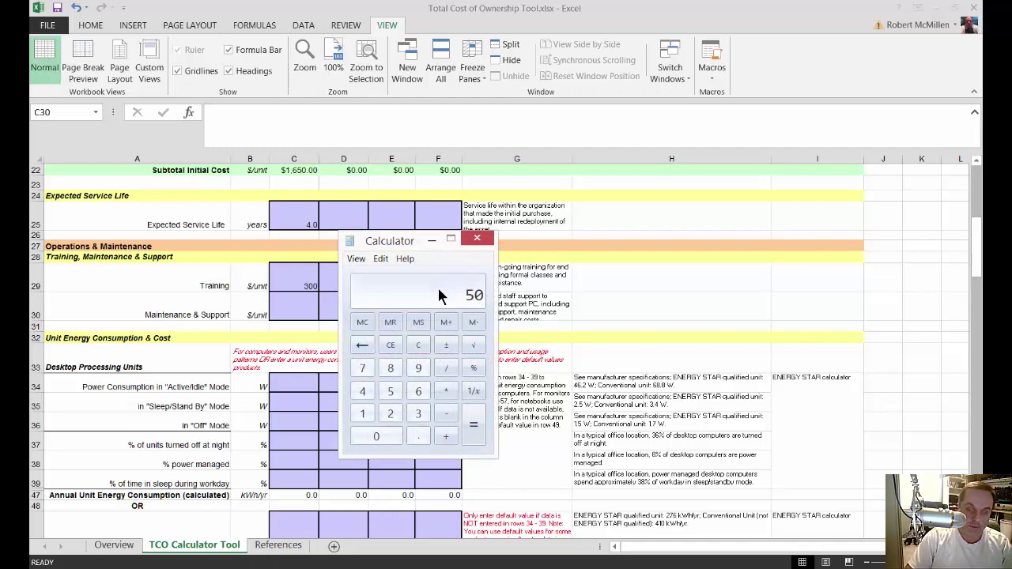
key(asterisk)
text(48)
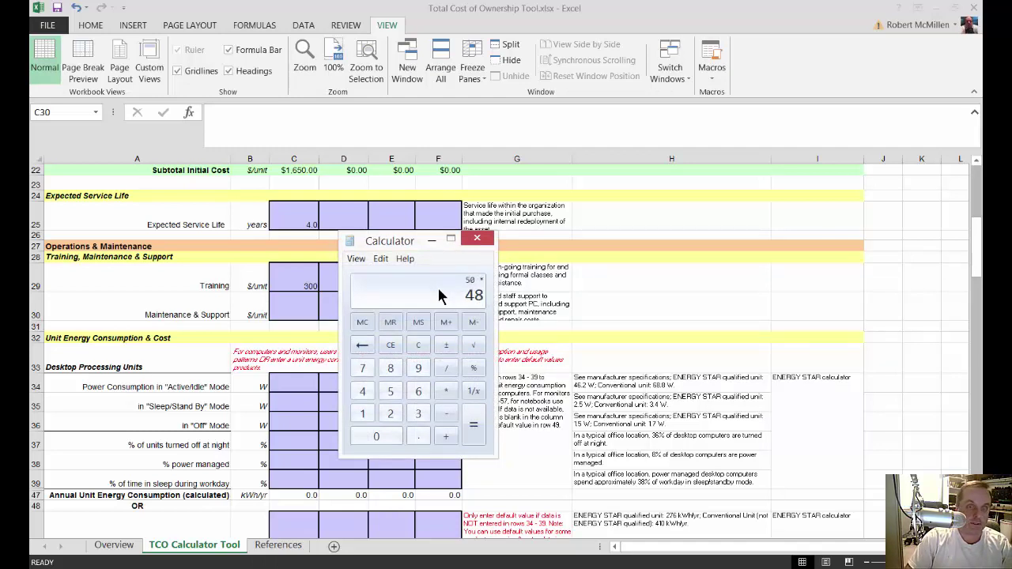
key(Return)
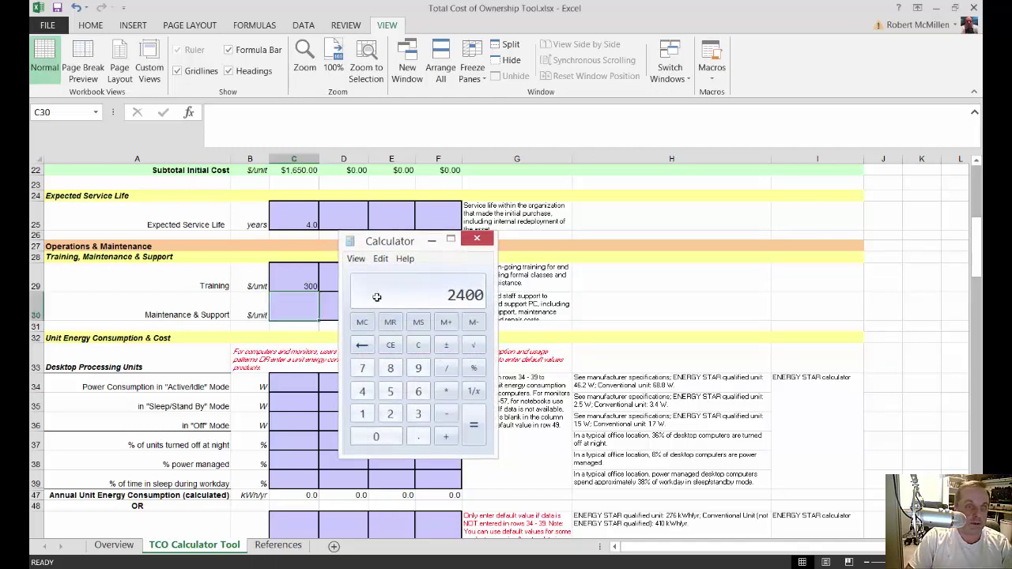
click(294, 305)
text(2400)
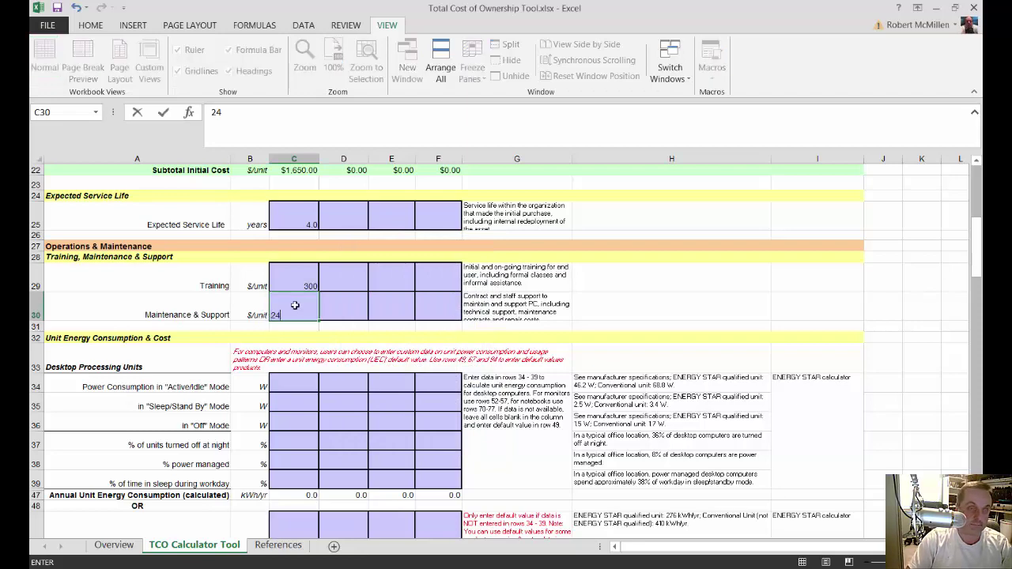
click(285, 384)
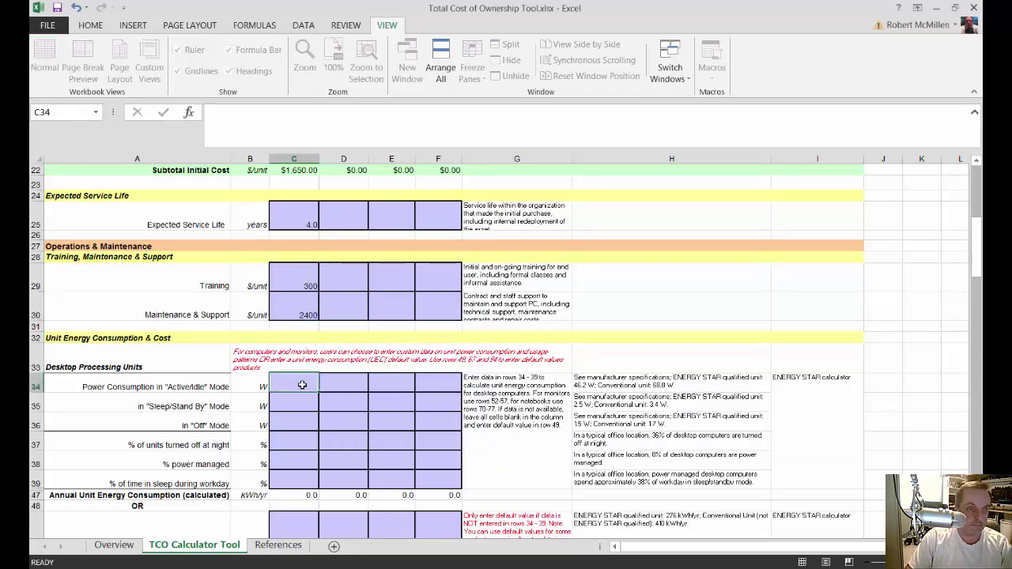
Scroll down to the Monitors section and select C52 for monitor active power.
scroll(487, 398, down, 1)
scroll(486, 397, down, 2)
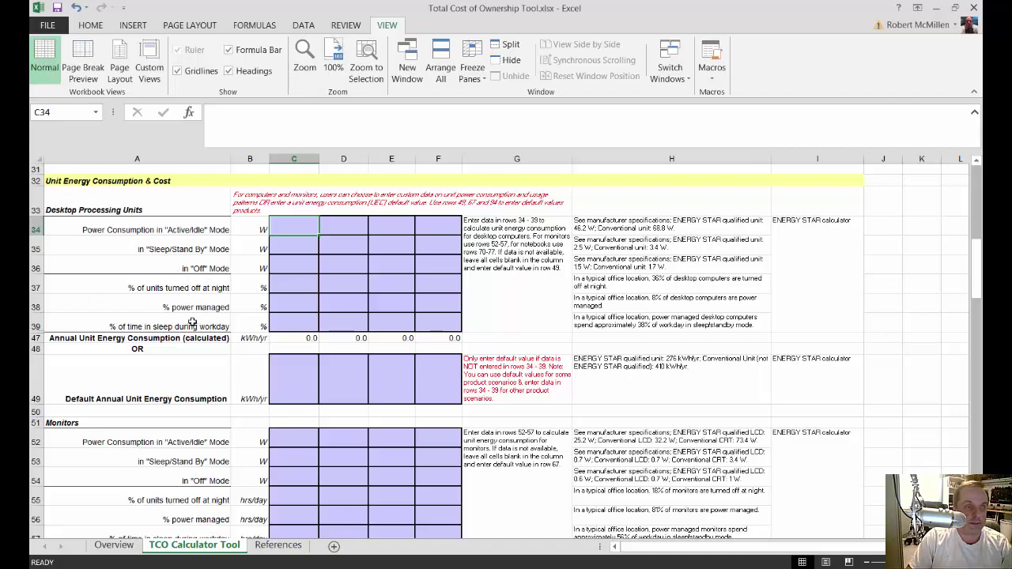
scroll(194, 325, down, 3)
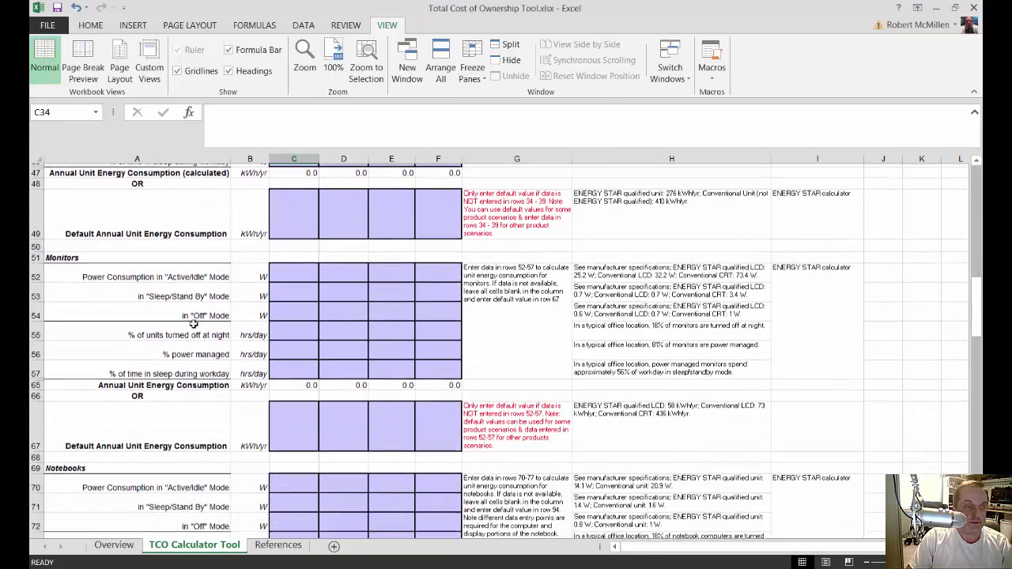
scroll(194, 320, down, 3)
scroll(194, 321, up, 2)
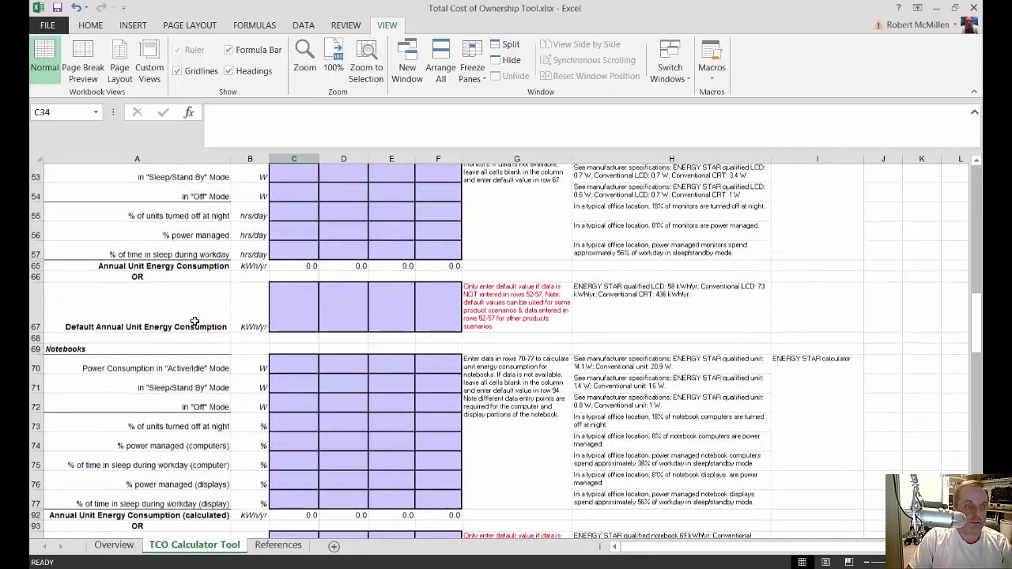
scroll(194, 320, up, 4)
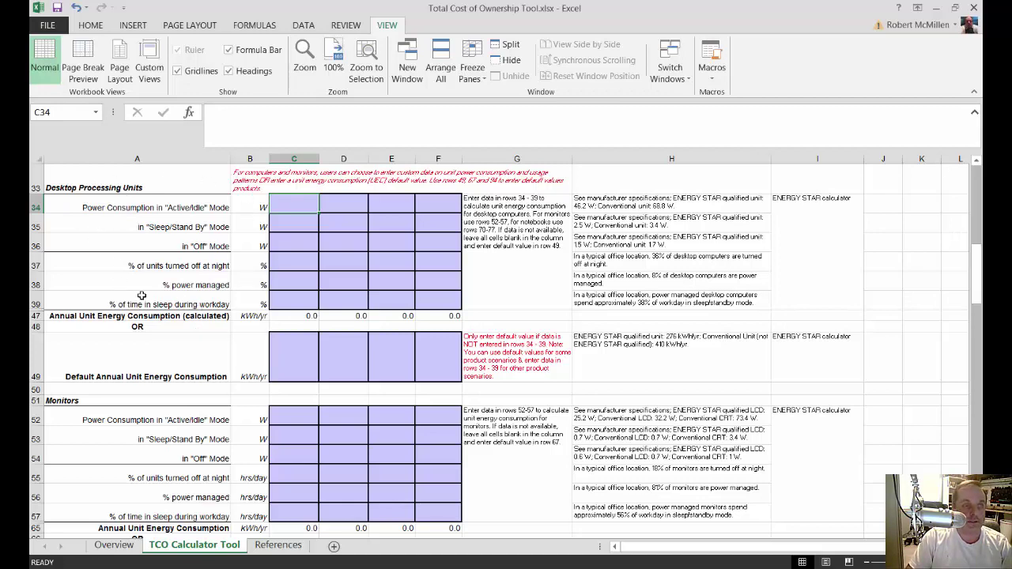
scroll(217, 271, down, 2)
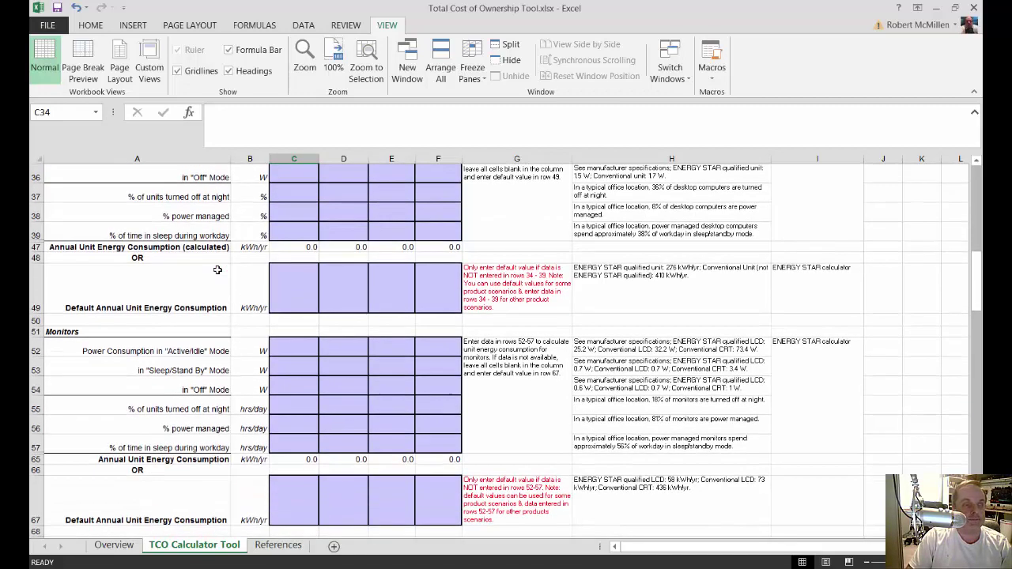
scroll(218, 271, down, 1)
scroll(239, 302, down, 1)
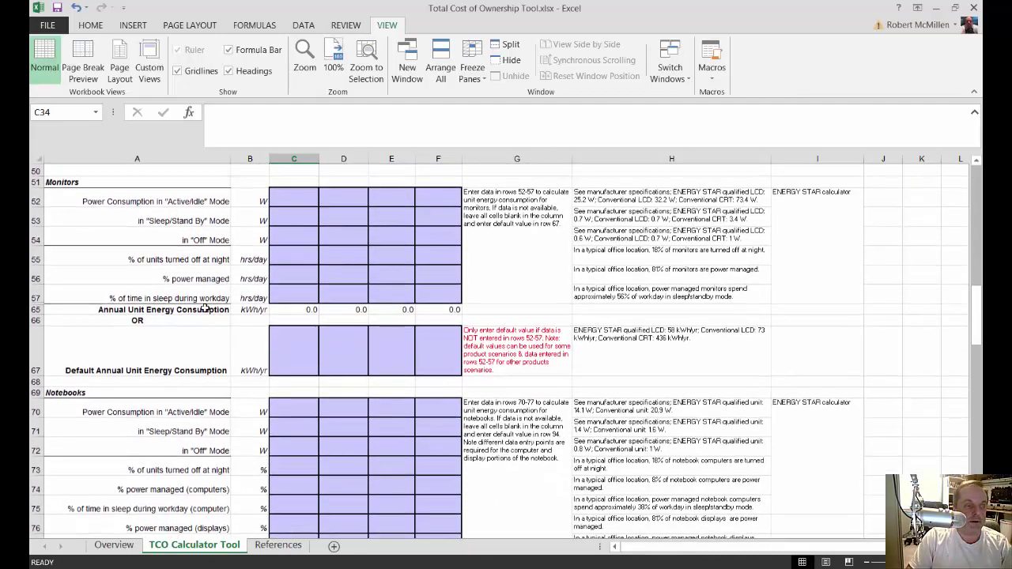
click(283, 203)
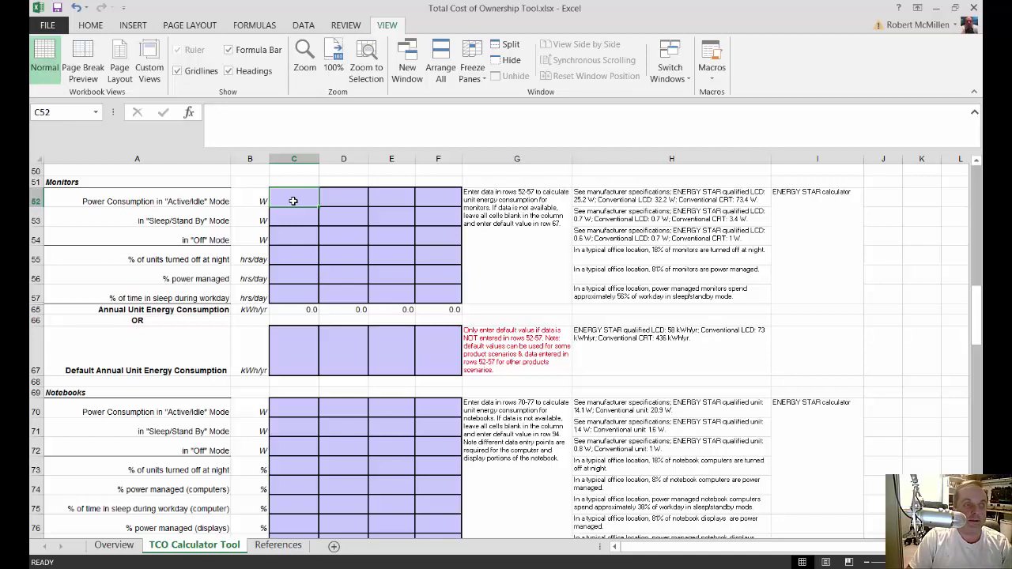
Enter monitor active, sleep and off-mode power of 32.2, 0.7 and 0.7 W from the column H notes.
click(629, 201)
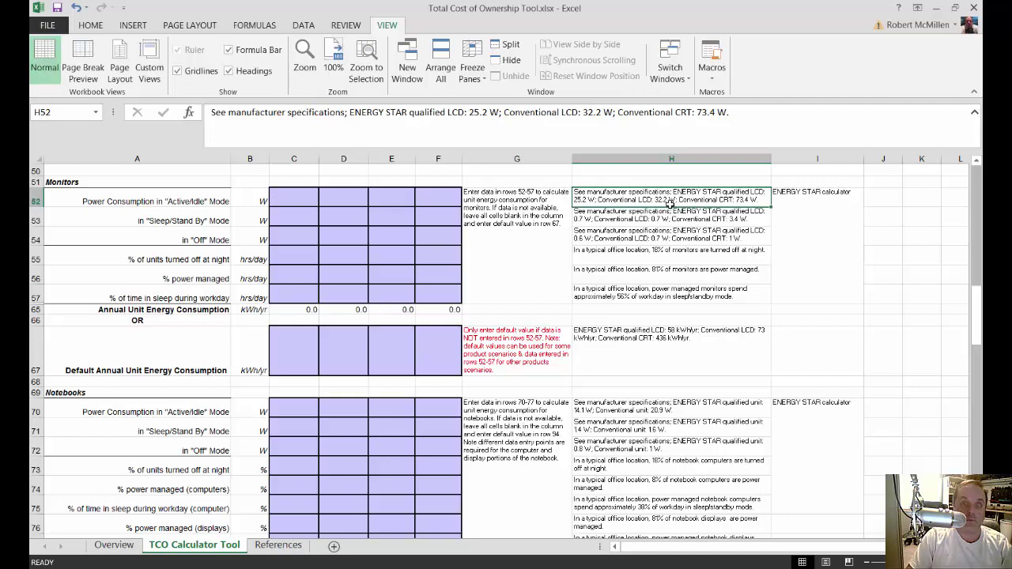
click(585, 112)
drag(585, 112, 600, 112)
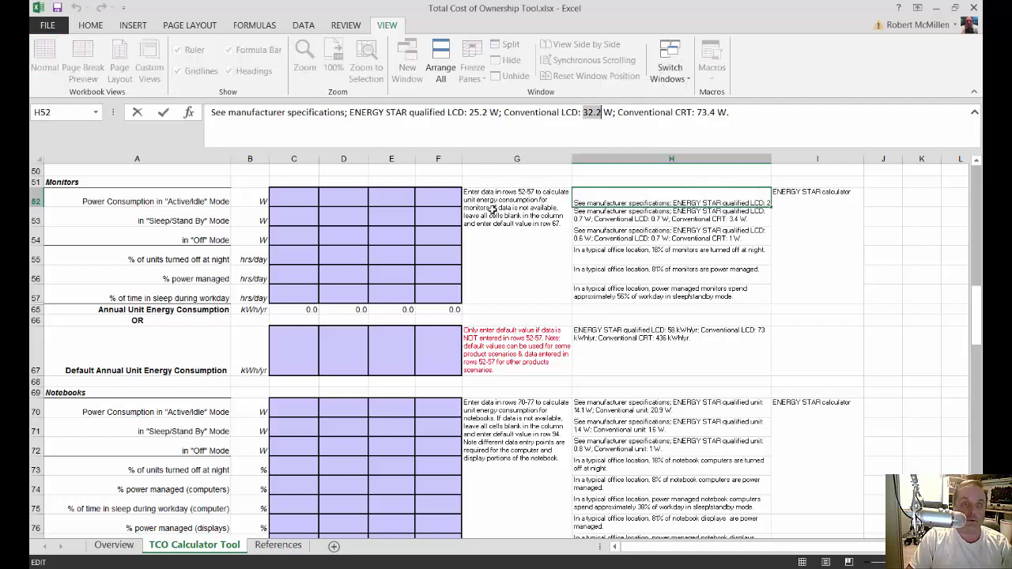
click(286, 200)
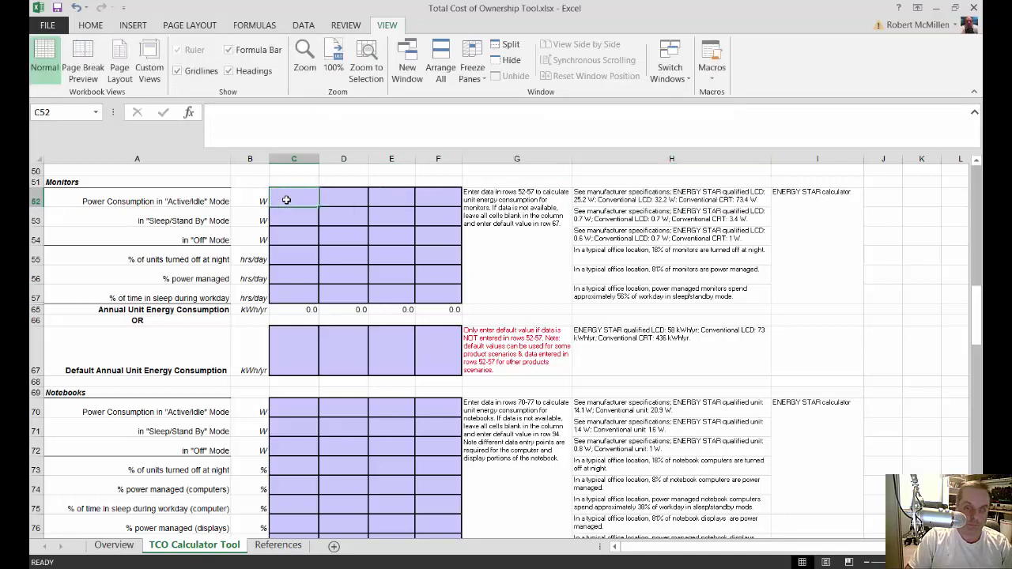
text(32.2)
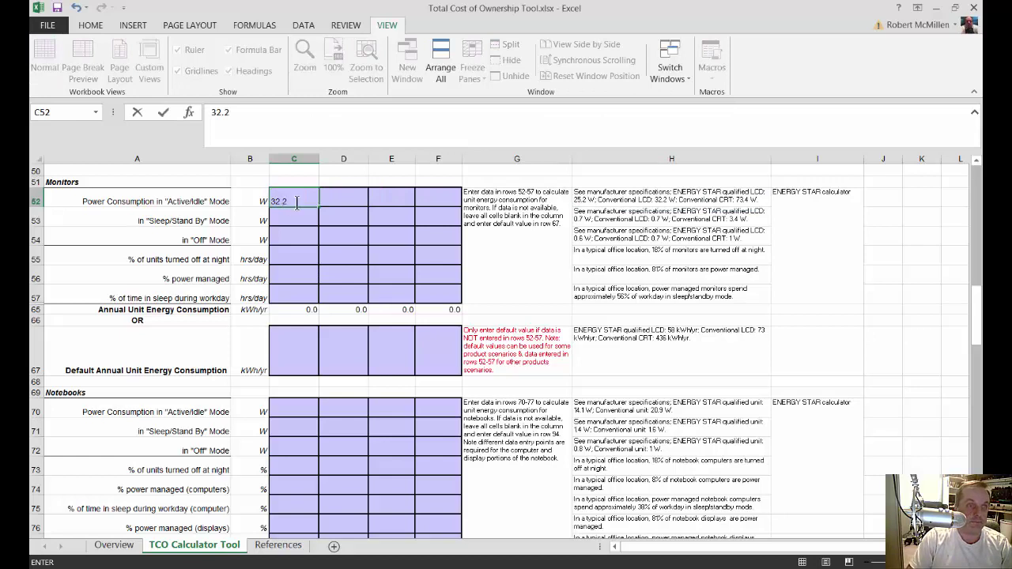
click(283, 220)
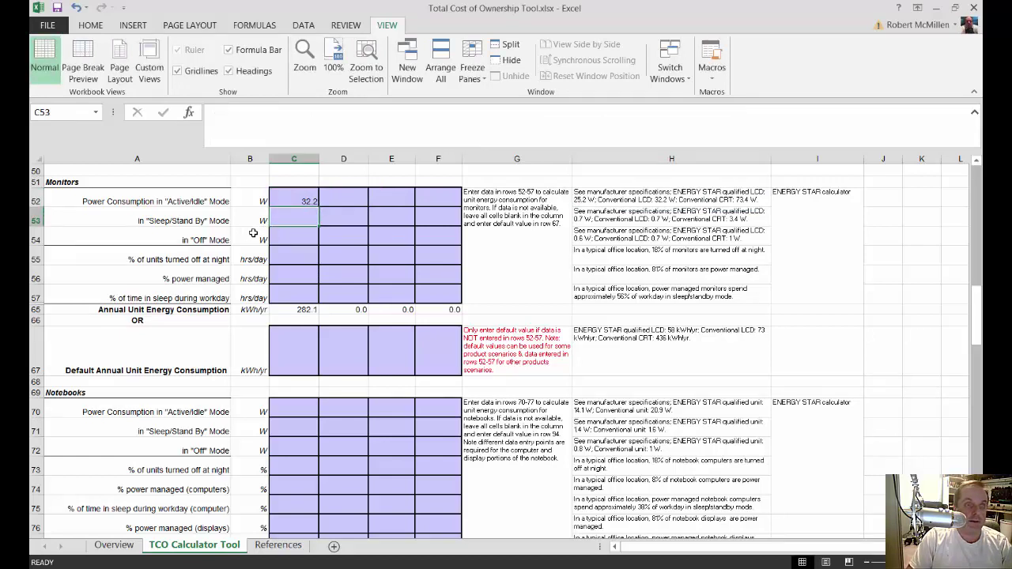
click(629, 221)
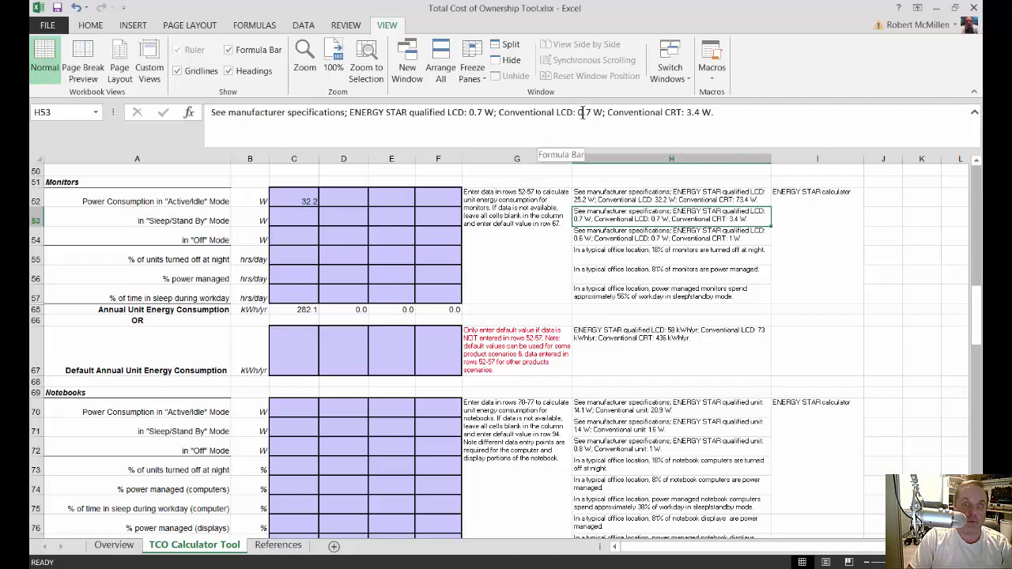
drag(578, 112, 604, 112)
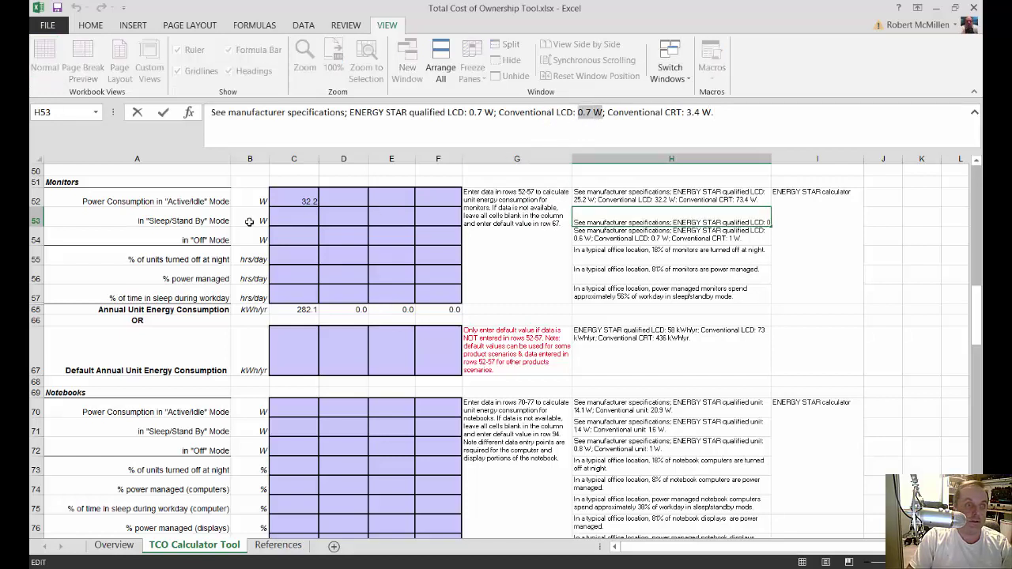
click(282, 220)
text(.)
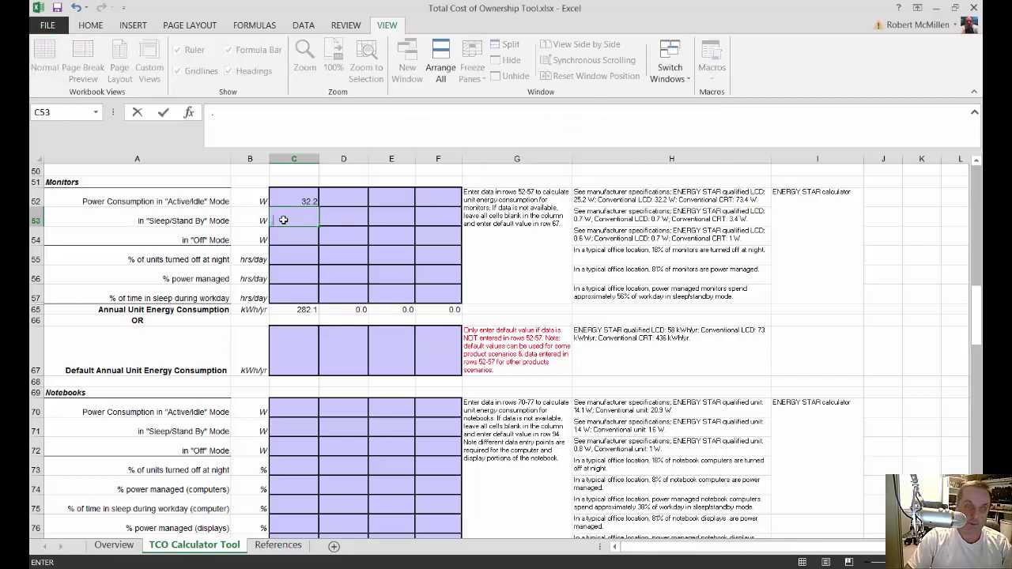
text(7)
key(Return)
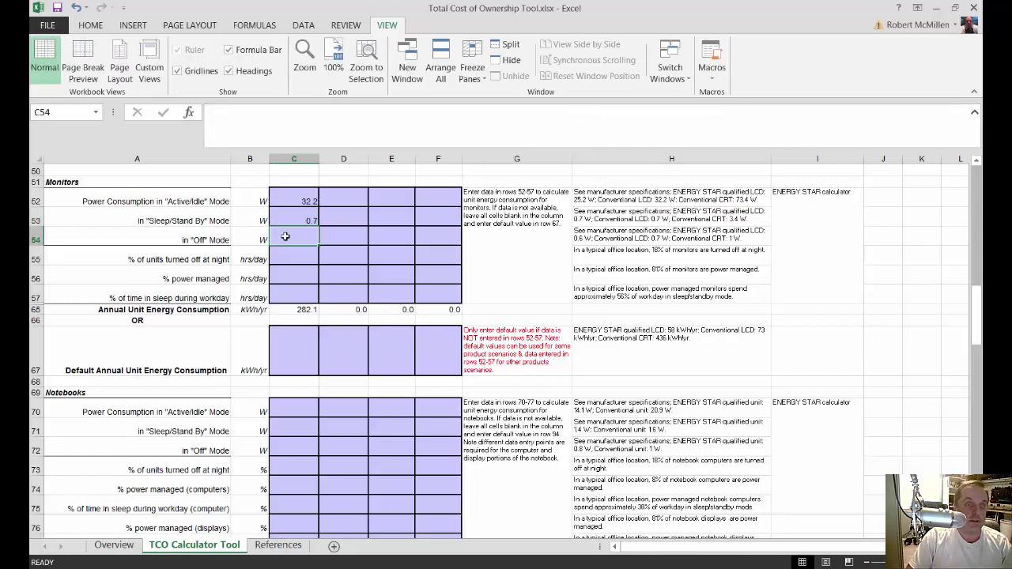
click(602, 241)
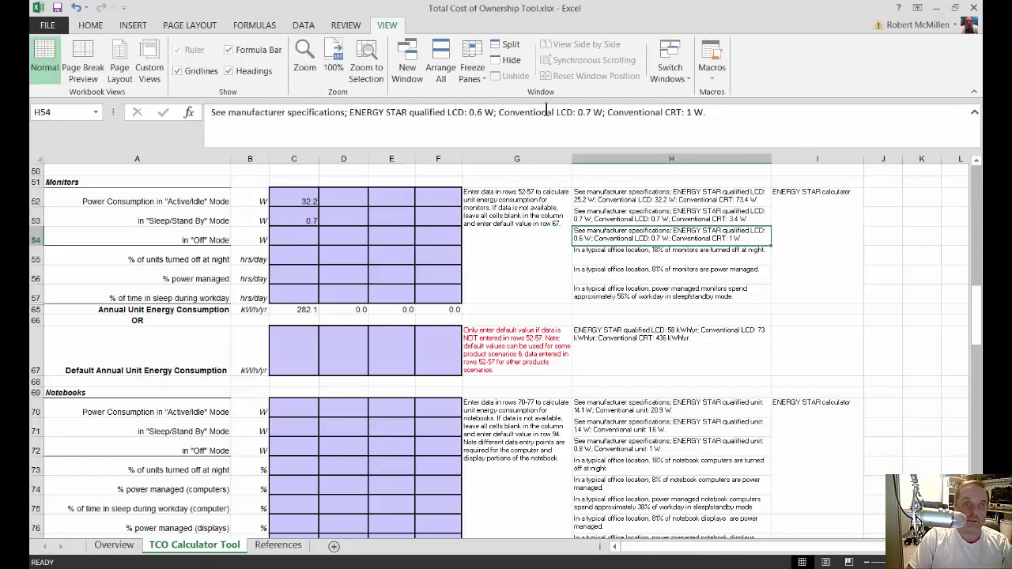
click(290, 237)
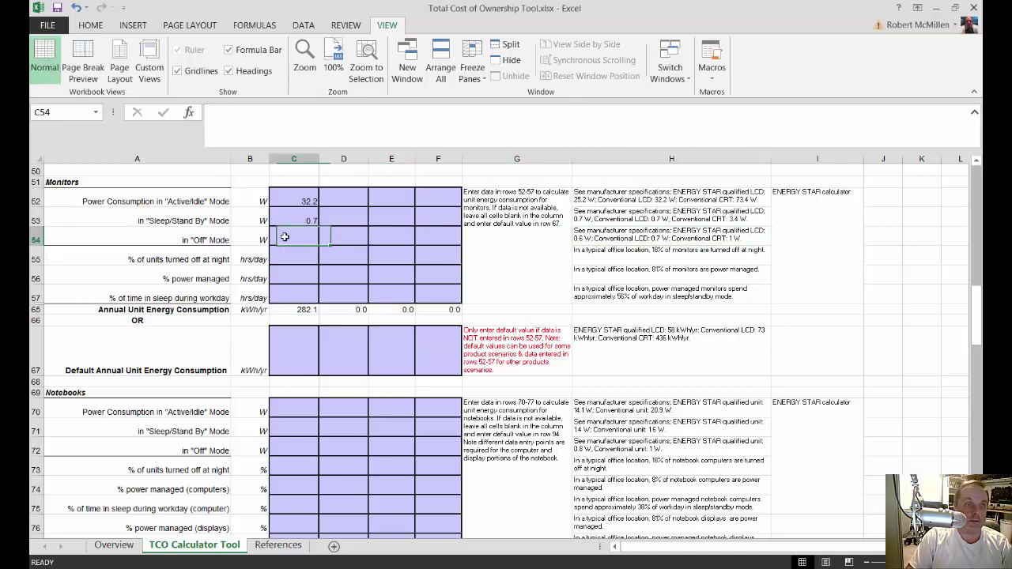
text(.7)
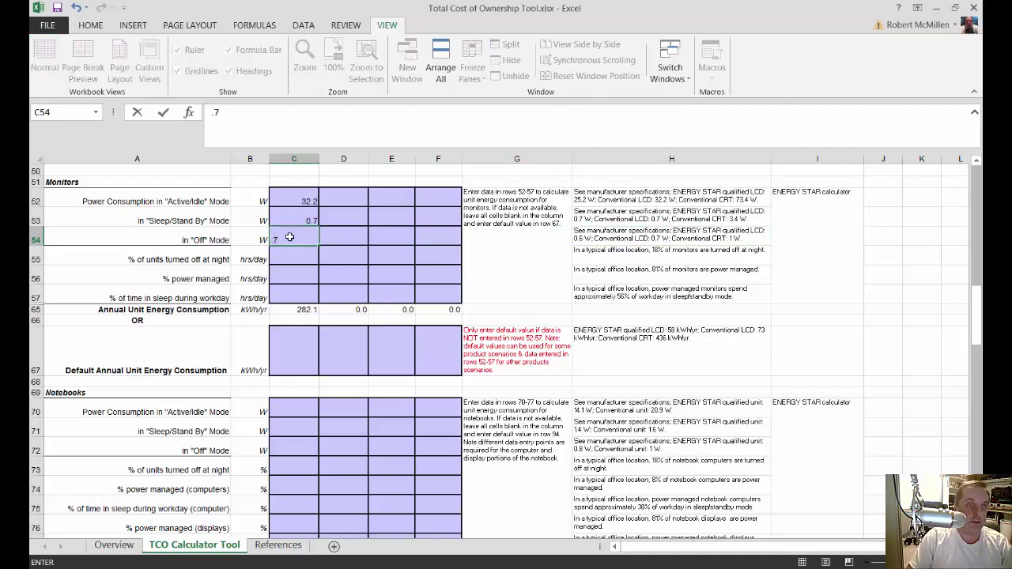
click(290, 260)
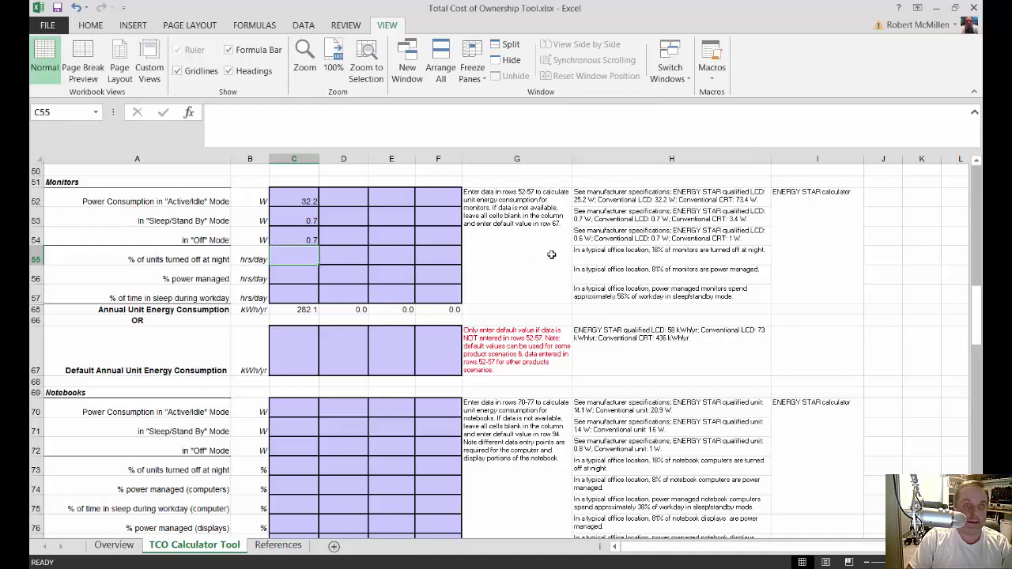
Enter monitor percentages: 18% off at night, 81% power-managed, 56% workday sleep time.
click(604, 262)
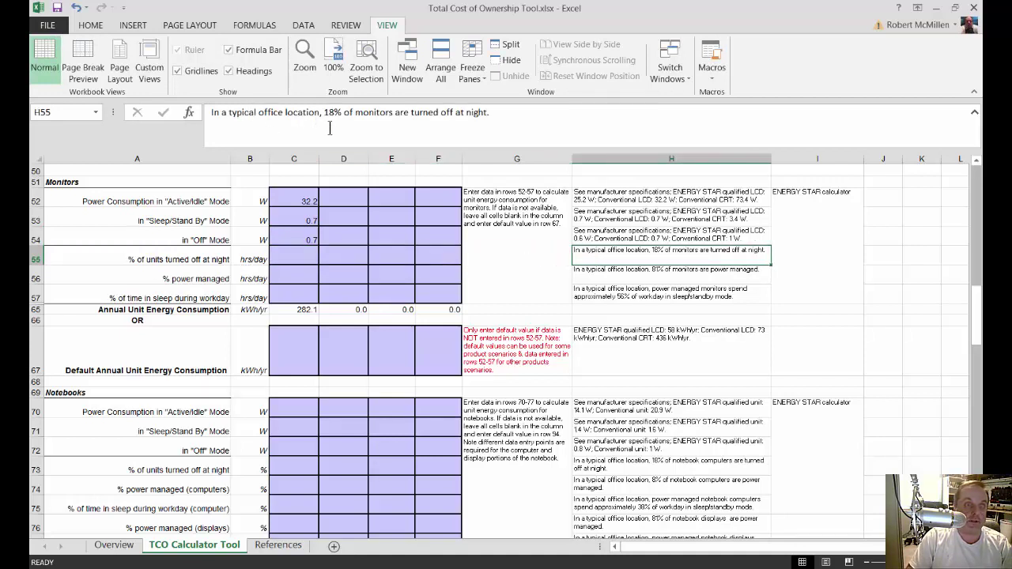
click(295, 261)
text(18%)
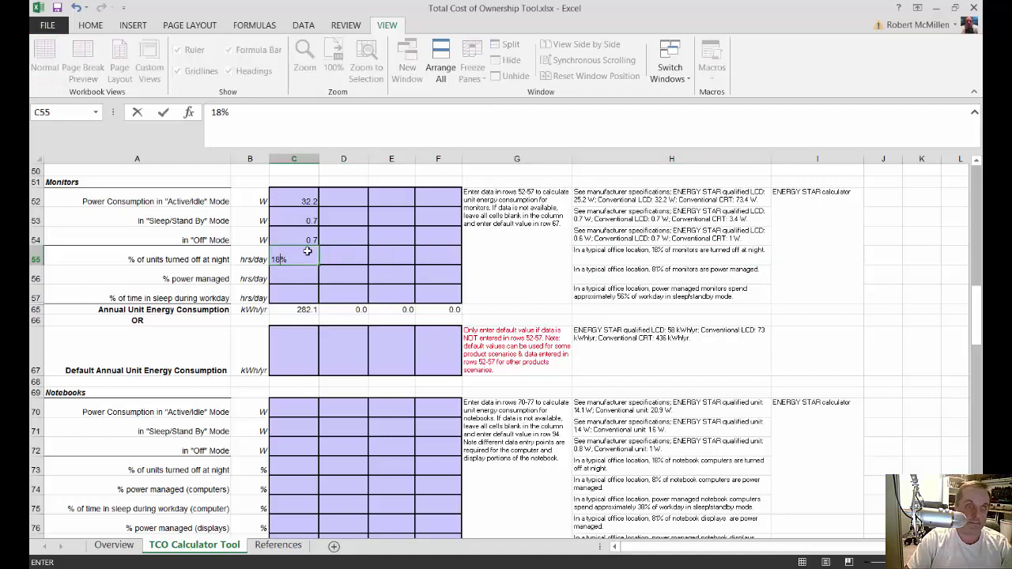
key(Return)
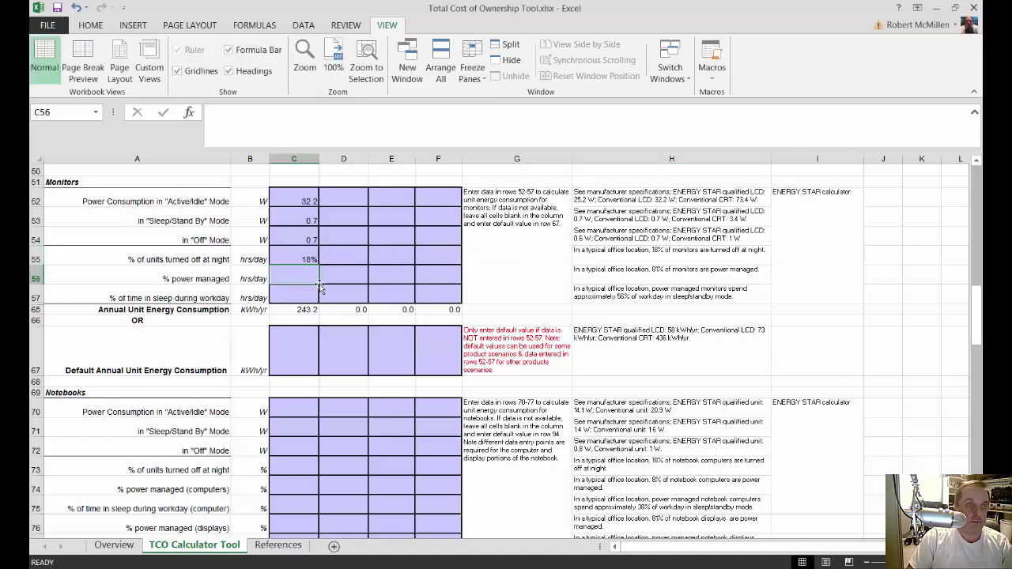
click(587, 274)
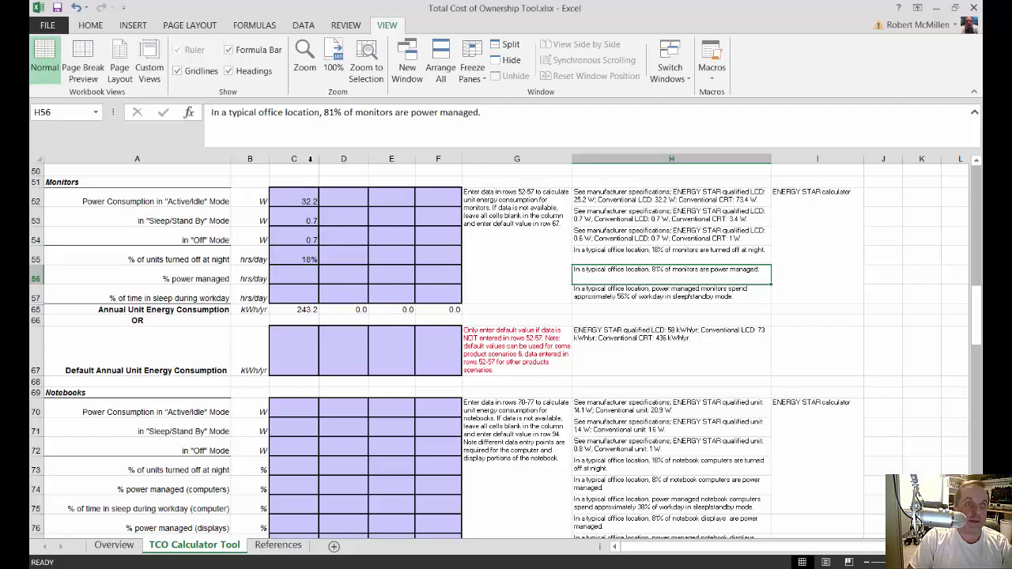
double_click(329, 112)
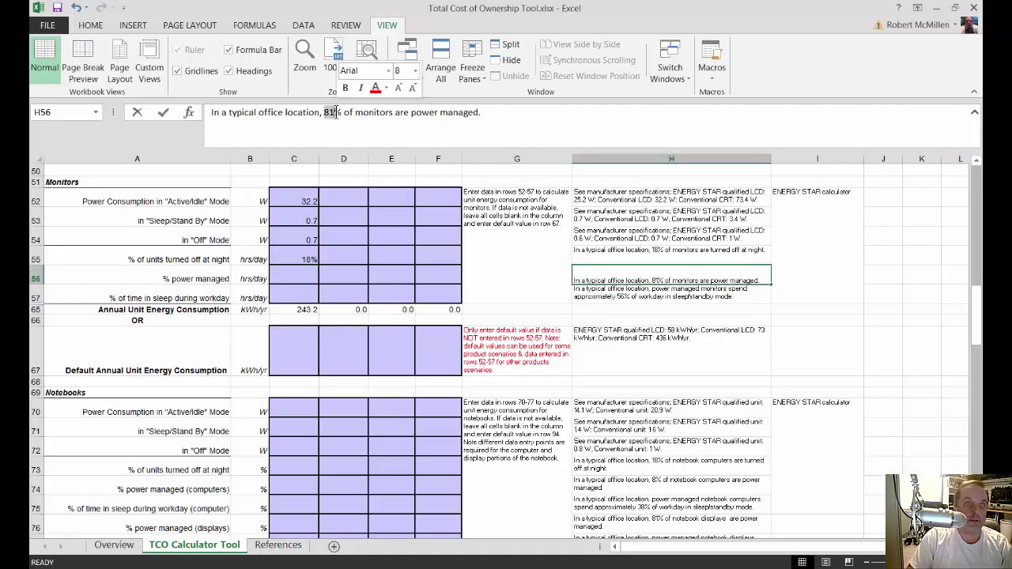
click(287, 280)
text(81%)
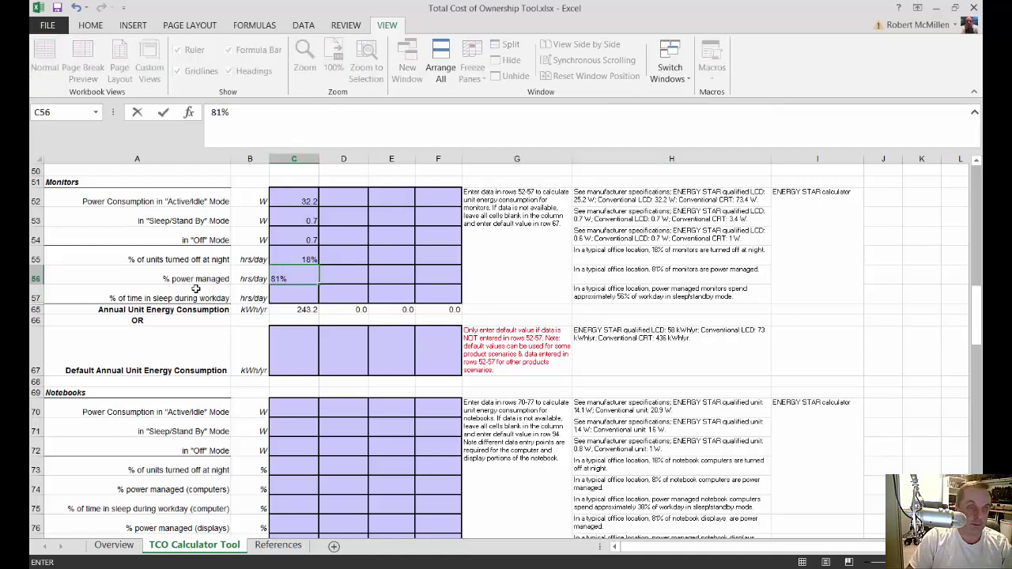
click(290, 298)
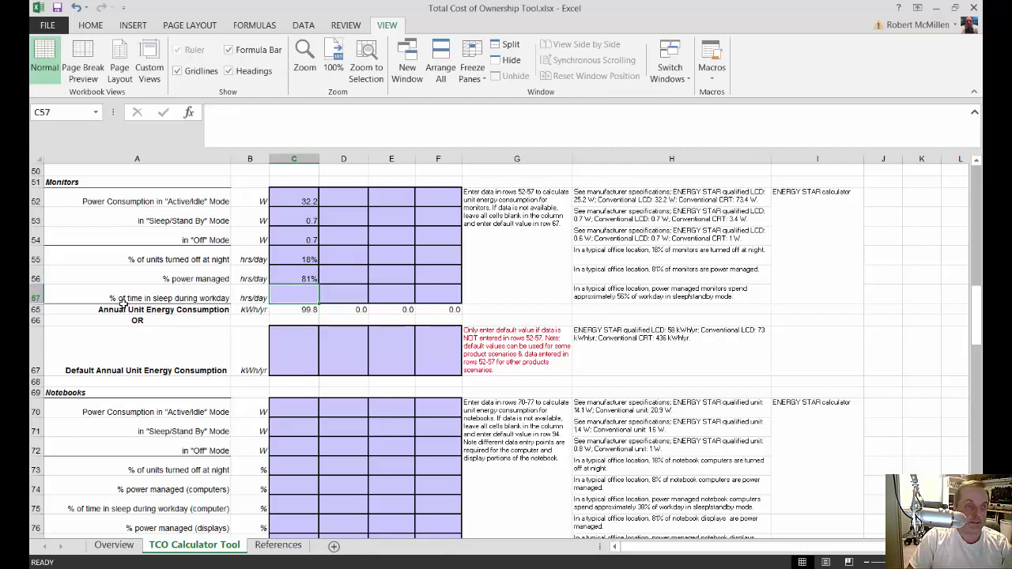
click(578, 300)
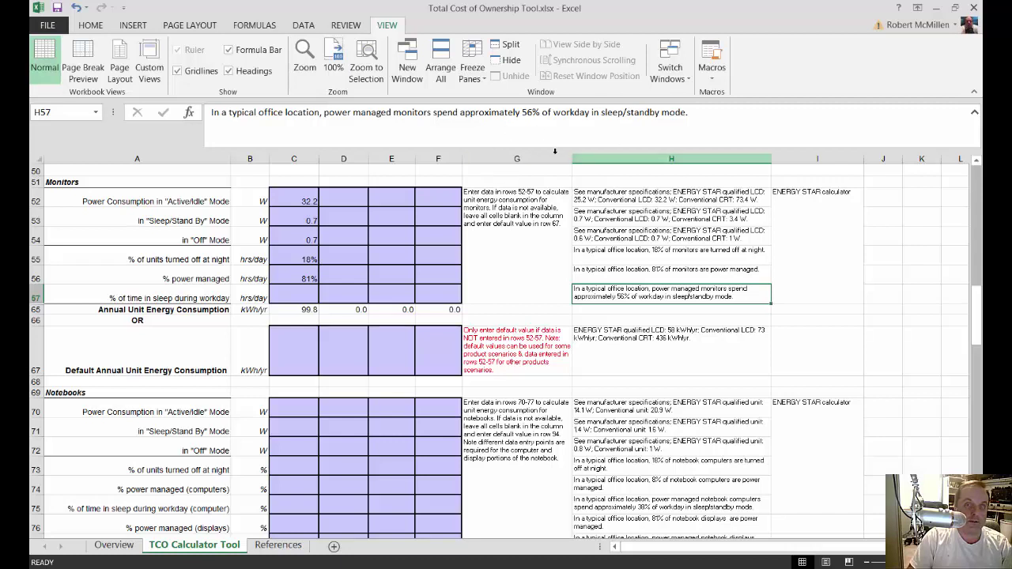
click(297, 295)
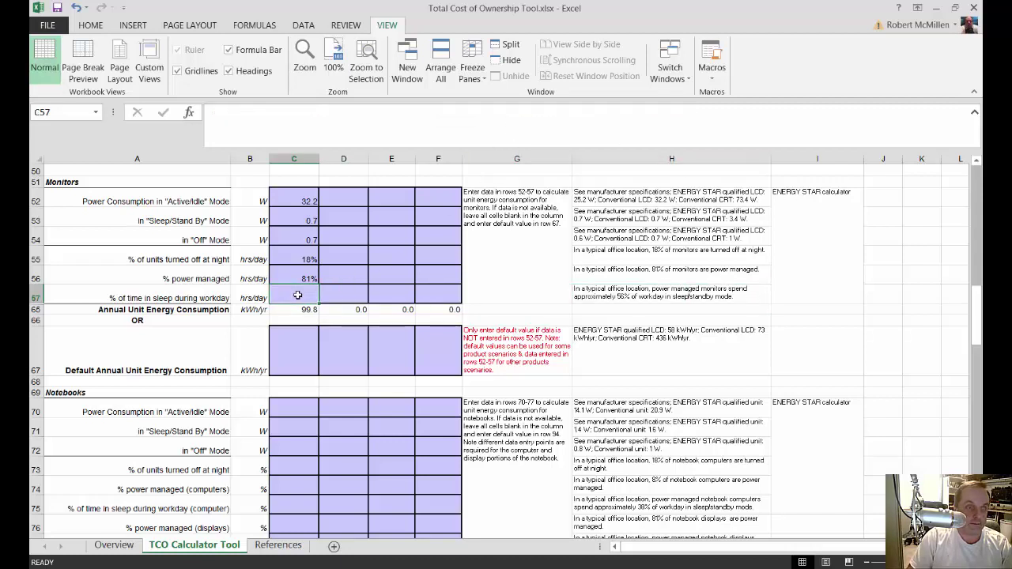
text(56%)
key(Return)
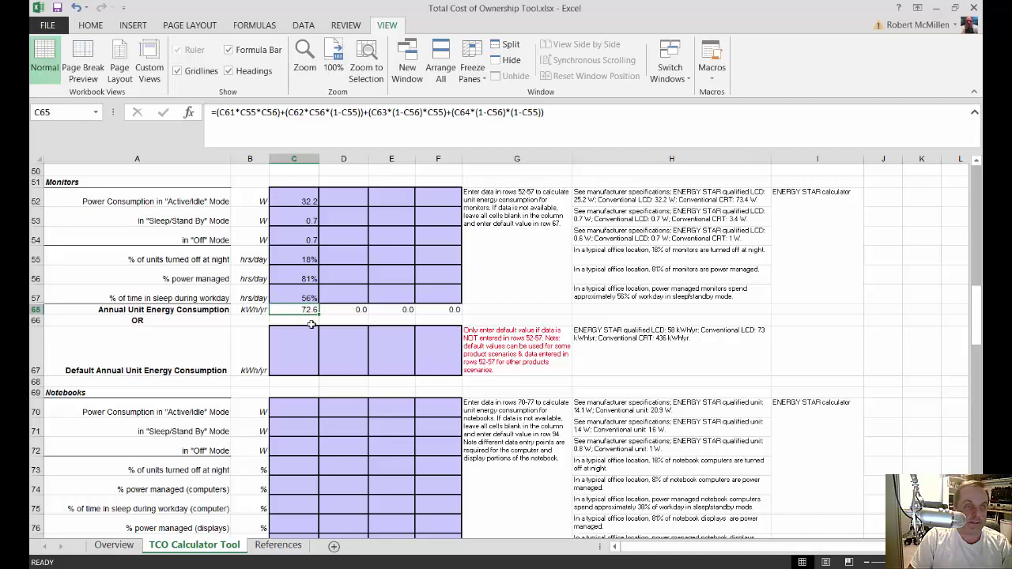
Enter 73 kWh/yr as monitors' default annual consumption, per the ENERGY STAR figures.
scroll(311, 324, down, 2)
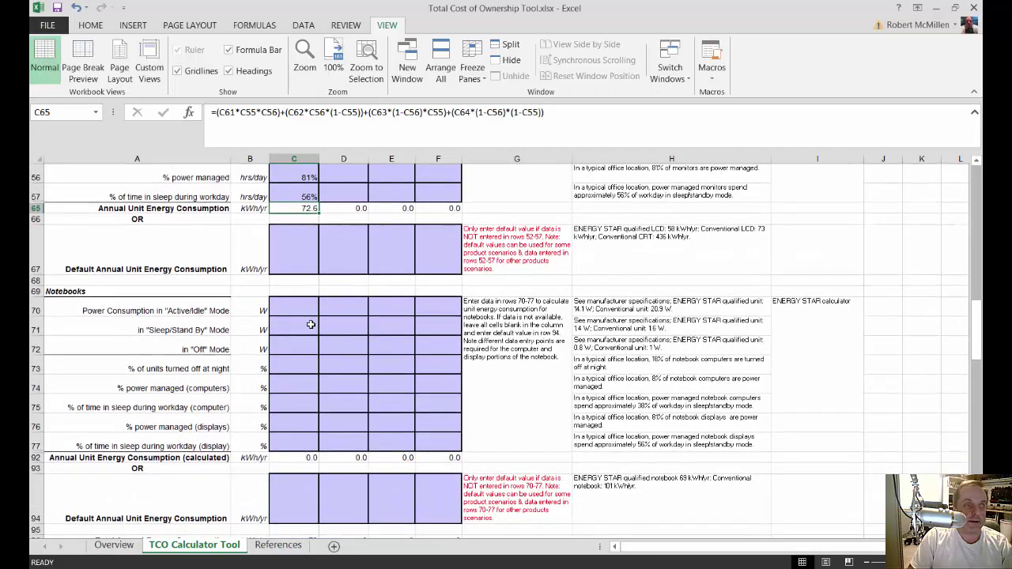
click(293, 261)
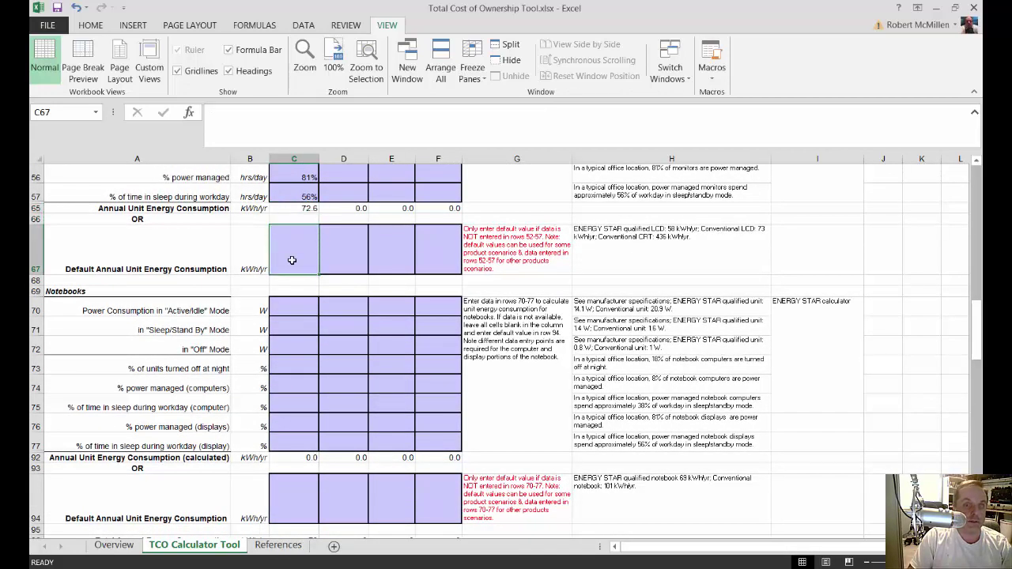
click(606, 249)
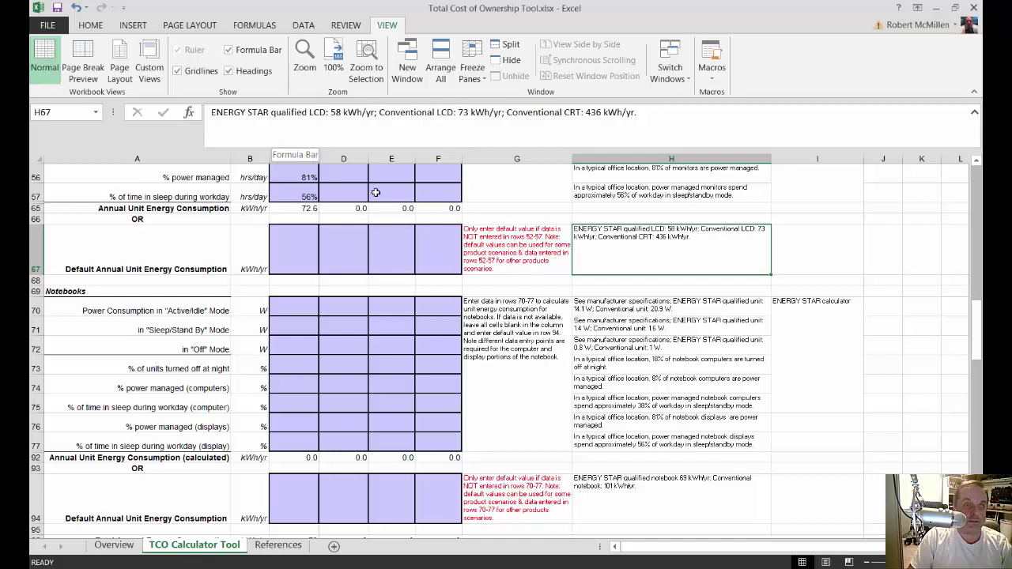
click(301, 256)
text(73)
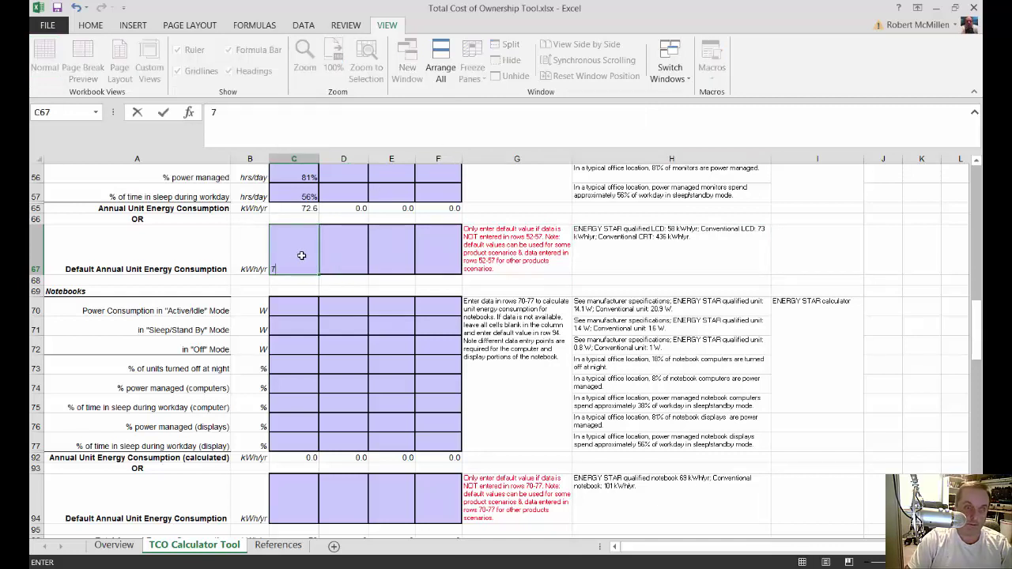
click(298, 310)
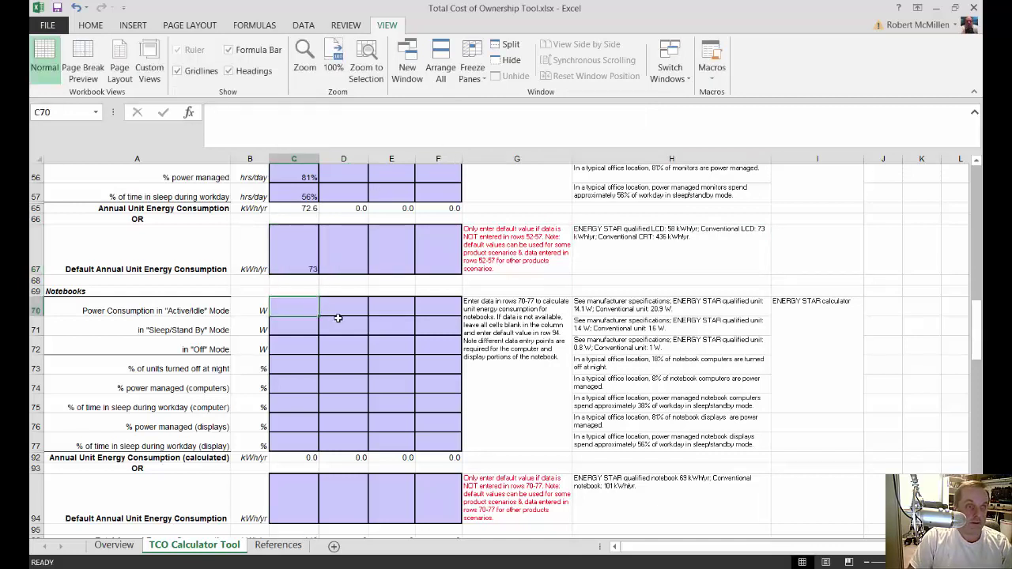
scroll(338, 318, down, 1)
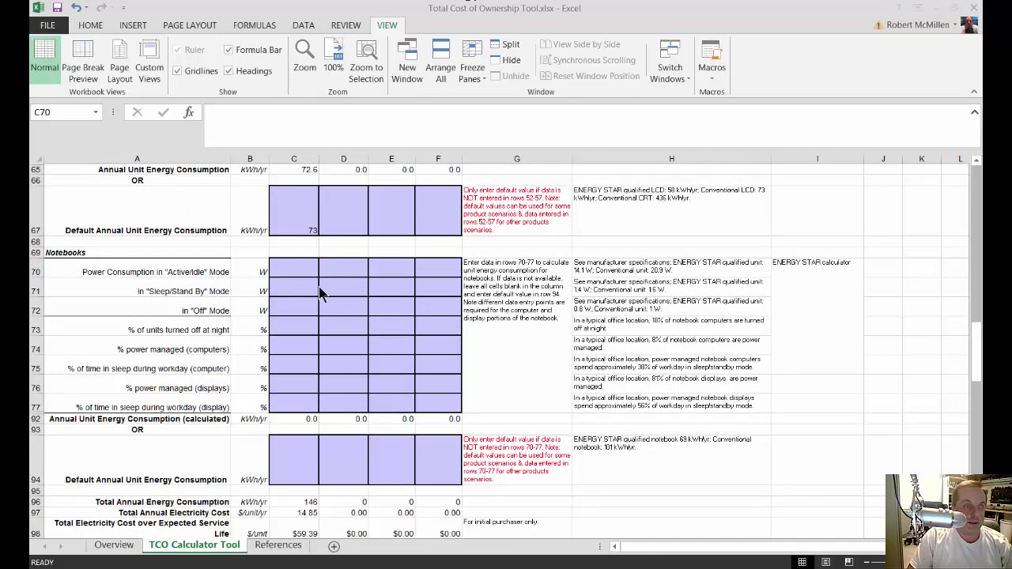
Consult the notebook active-mode power specifications and return to the notebook power inputs.
click(290, 272)
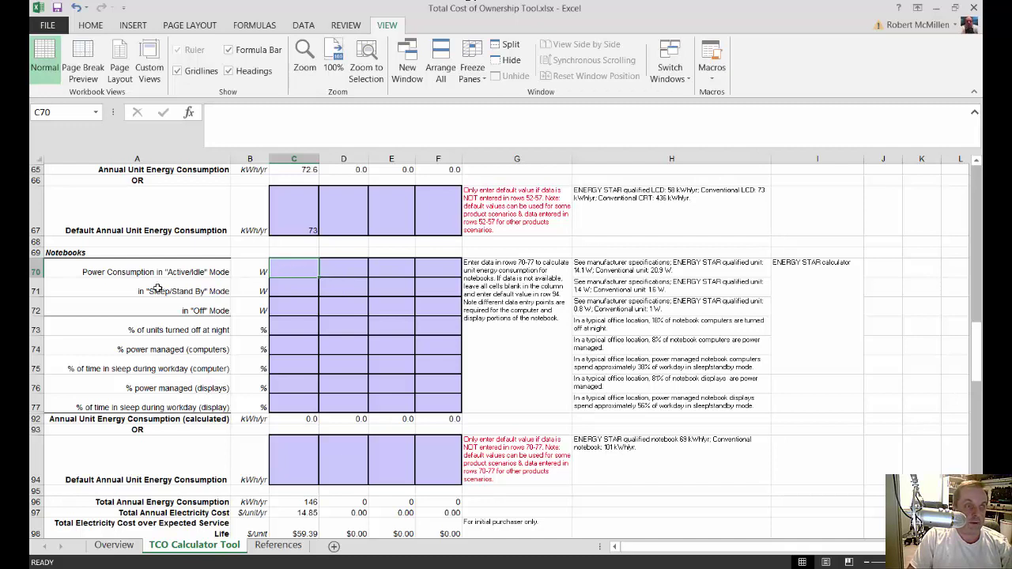
click(605, 267)
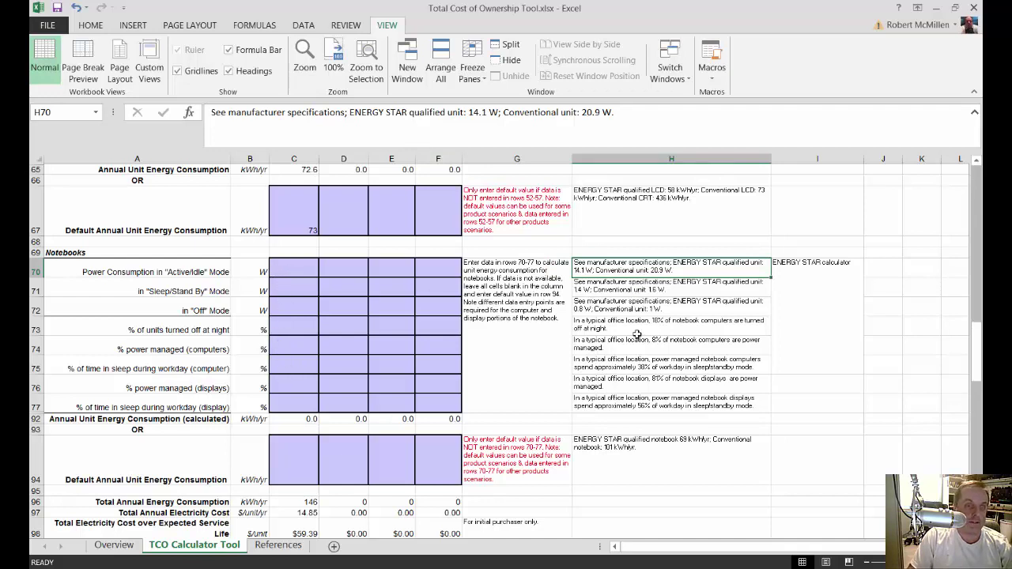
click(283, 272)
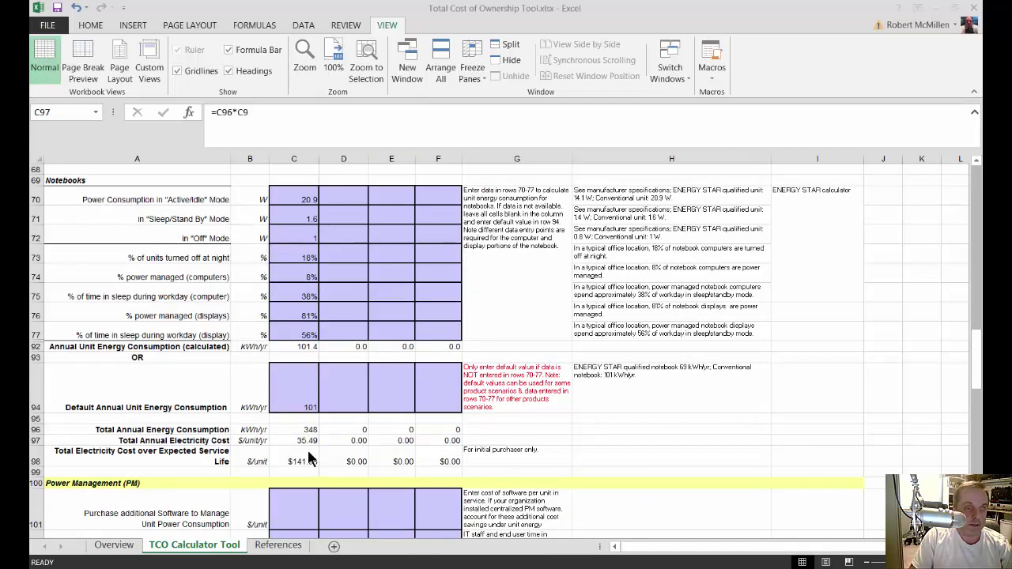
click(293, 472)
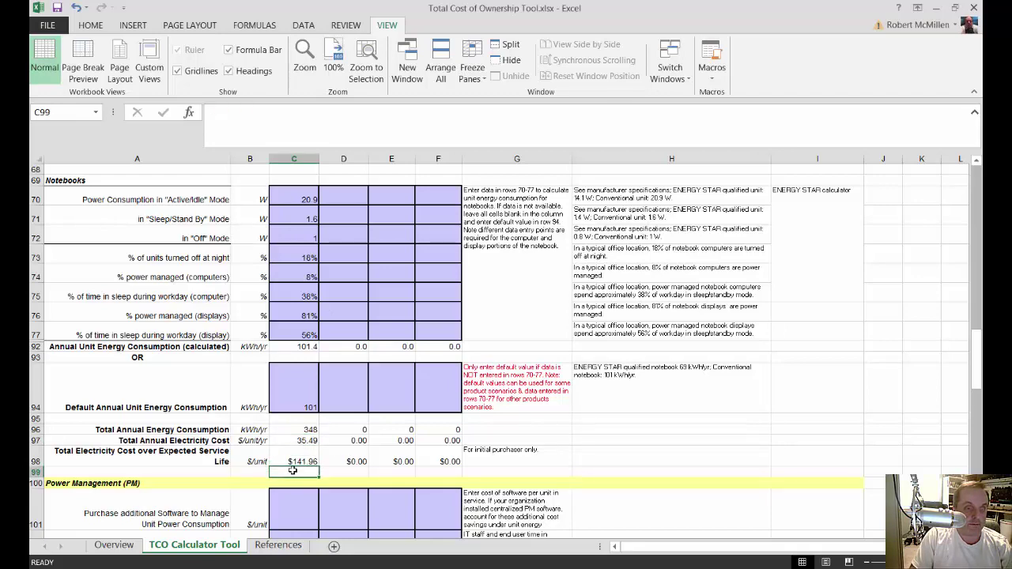
click(294, 462)
scroll(427, 462, down, 1)
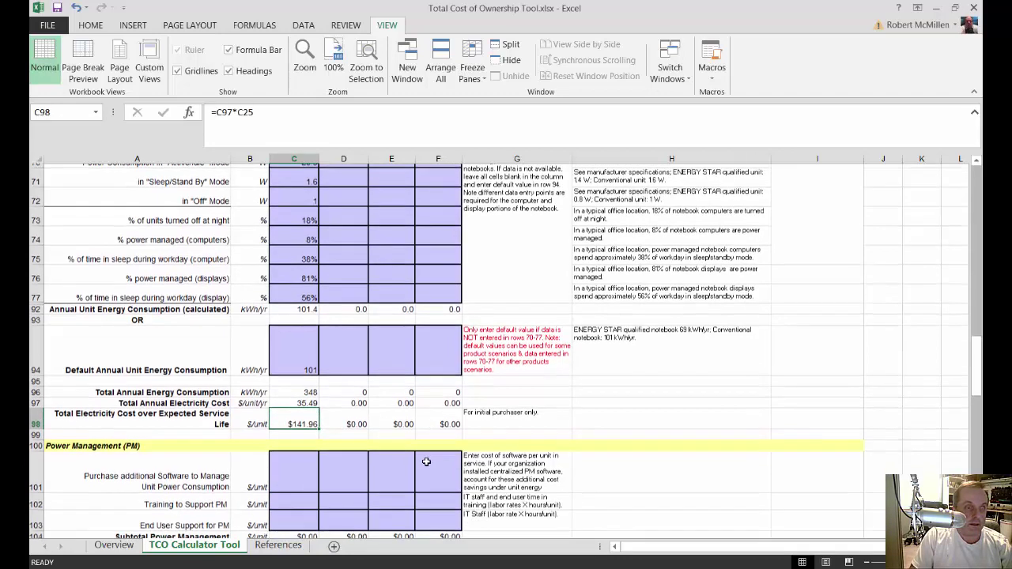
scroll(329, 427, down, 1)
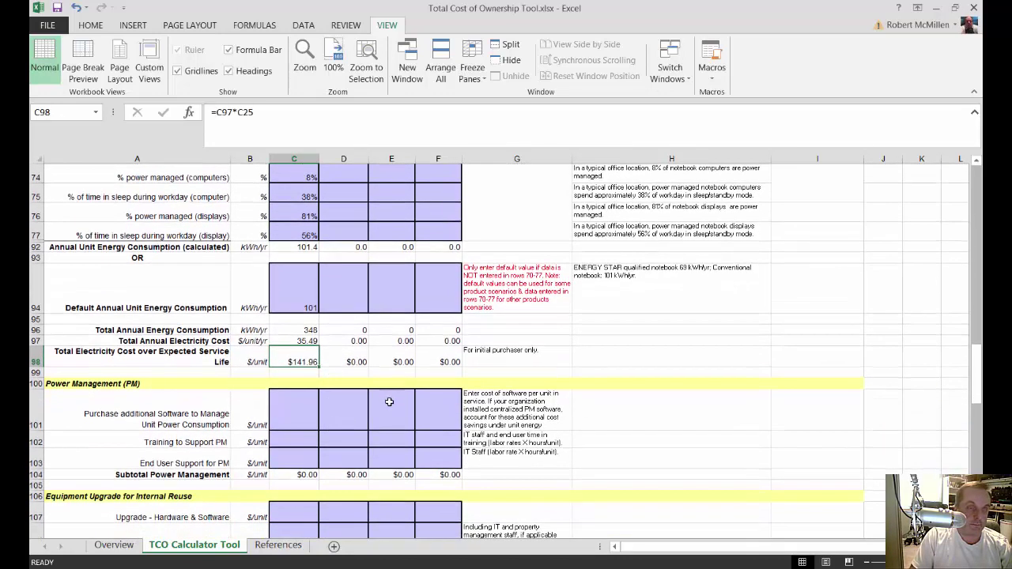
scroll(309, 390, down, 2)
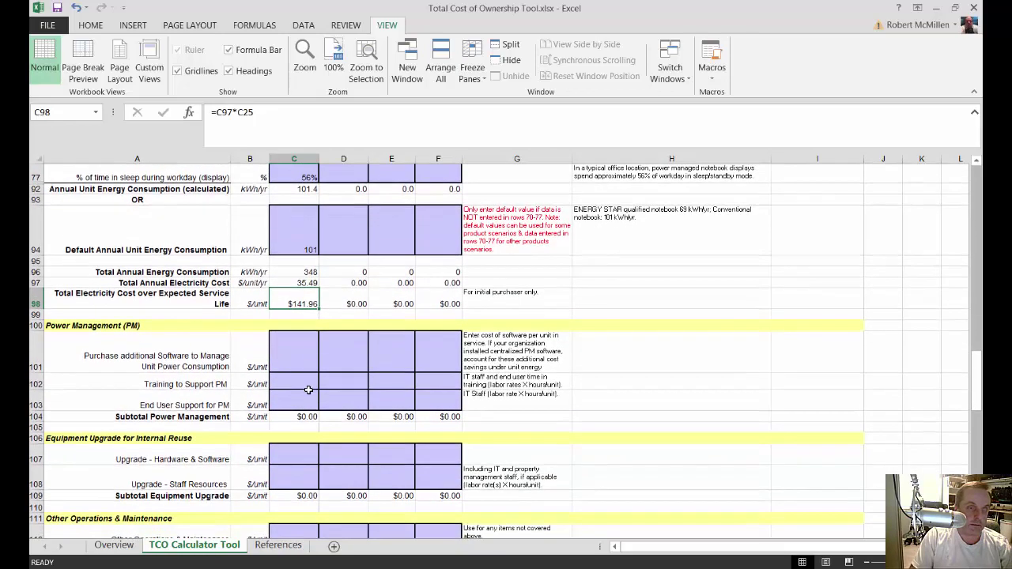
scroll(309, 390, down, 2)
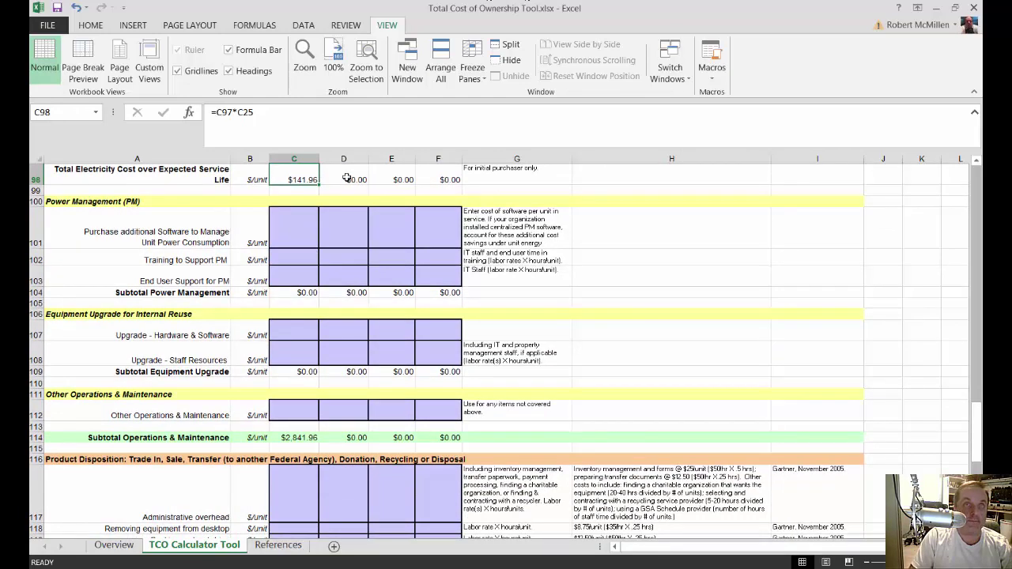
click(297, 238)
click(297, 257)
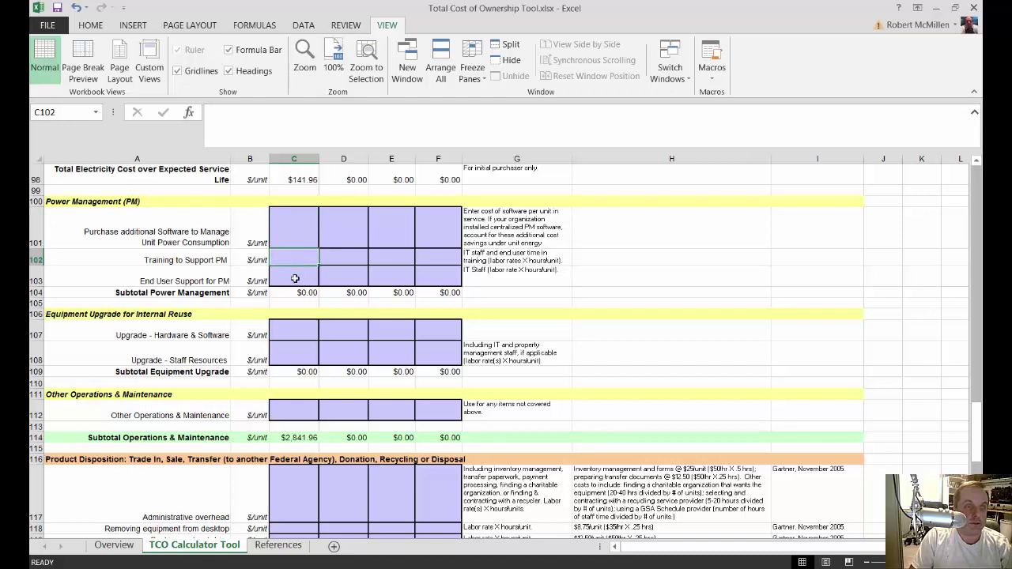
click(294, 278)
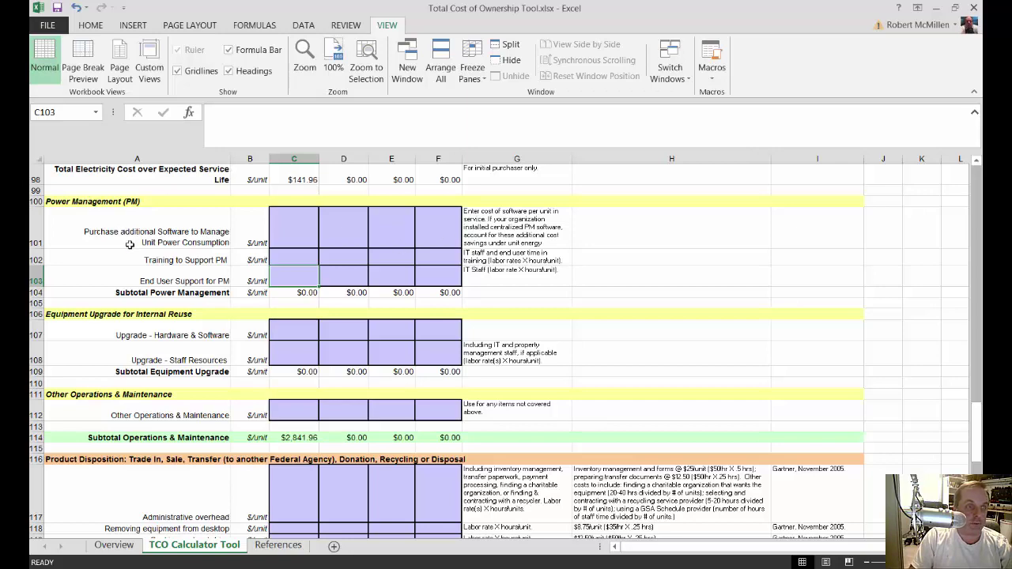
click(278, 231)
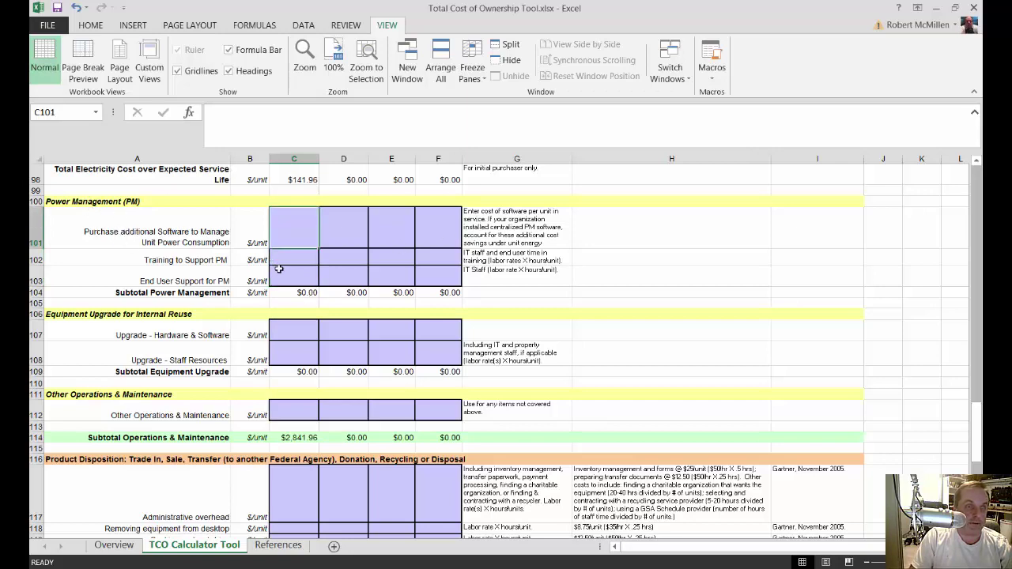
click(282, 271)
scroll(382, 300, down, 2)
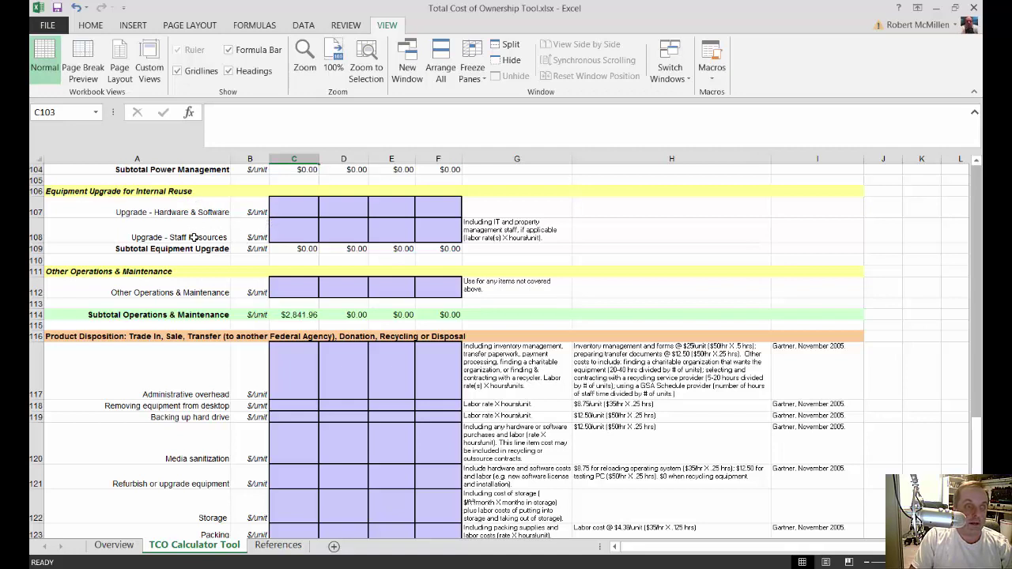
click(291, 209)
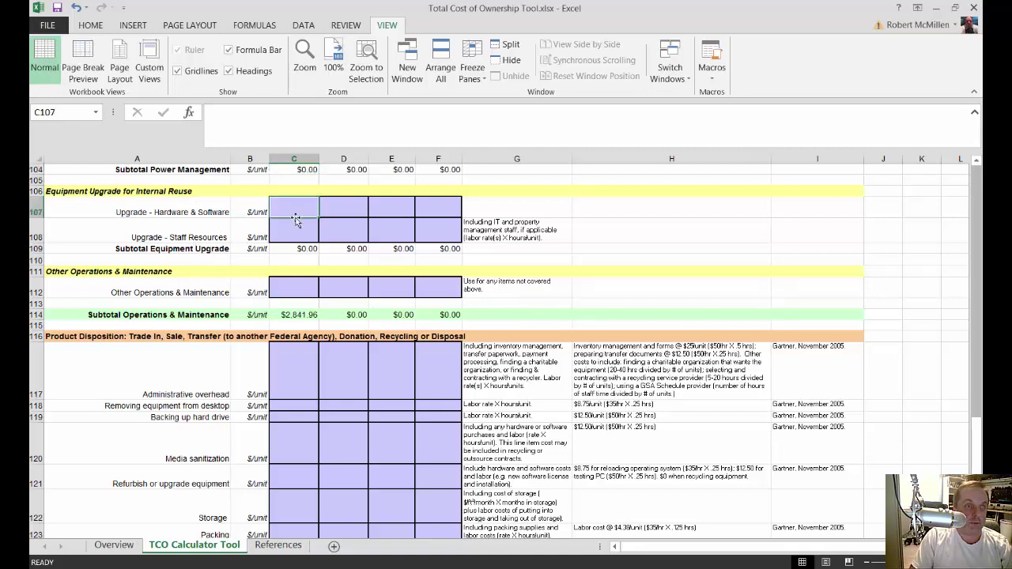
click(294, 234)
click(294, 219)
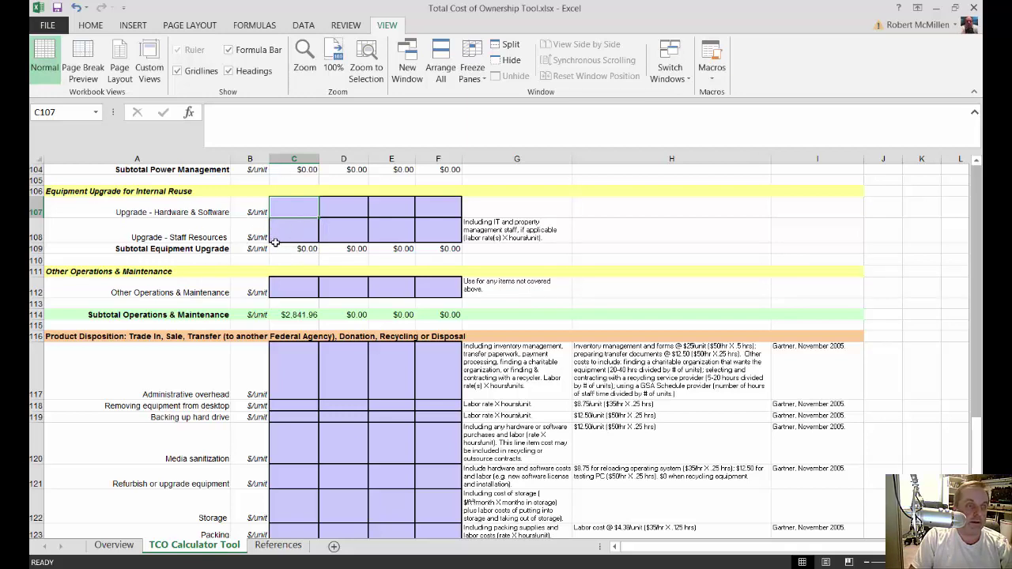
scroll(275, 243, down, 2)
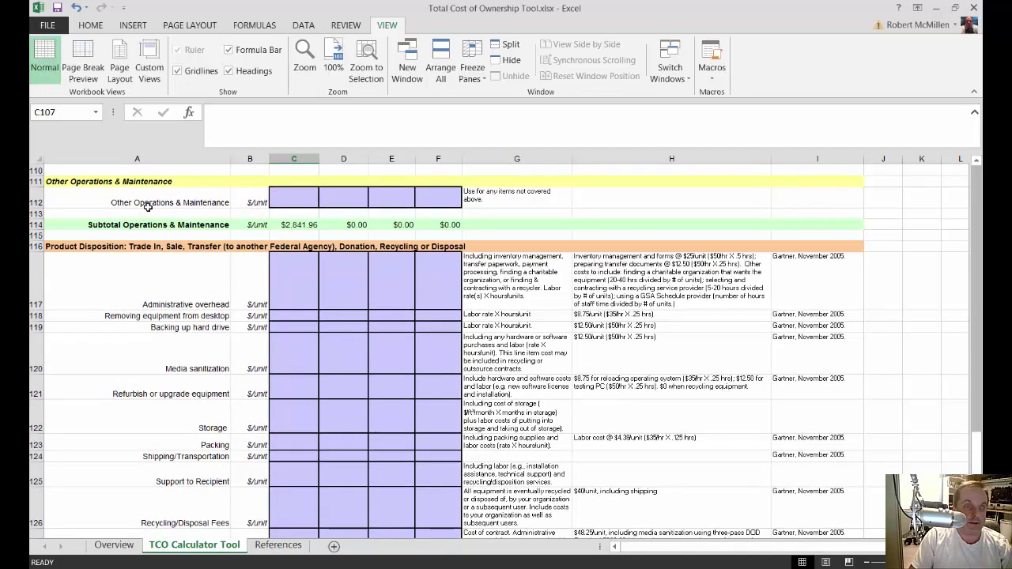
Enter 150 as scenario 1's Other Operations & Maintenance cost.
click(291, 198)
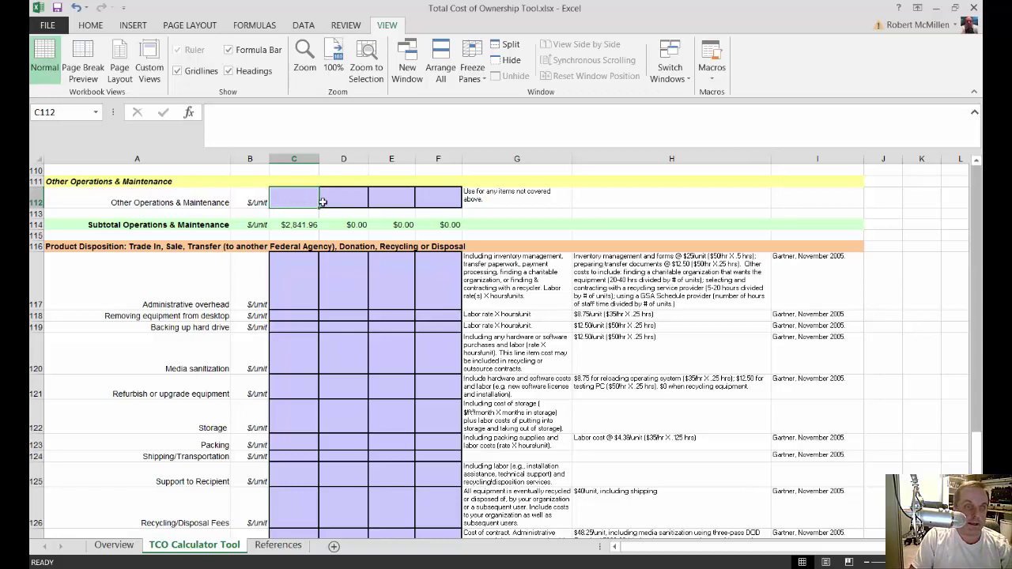
scroll(288, 226, up, 1)
scroll(289, 226, down, 1)
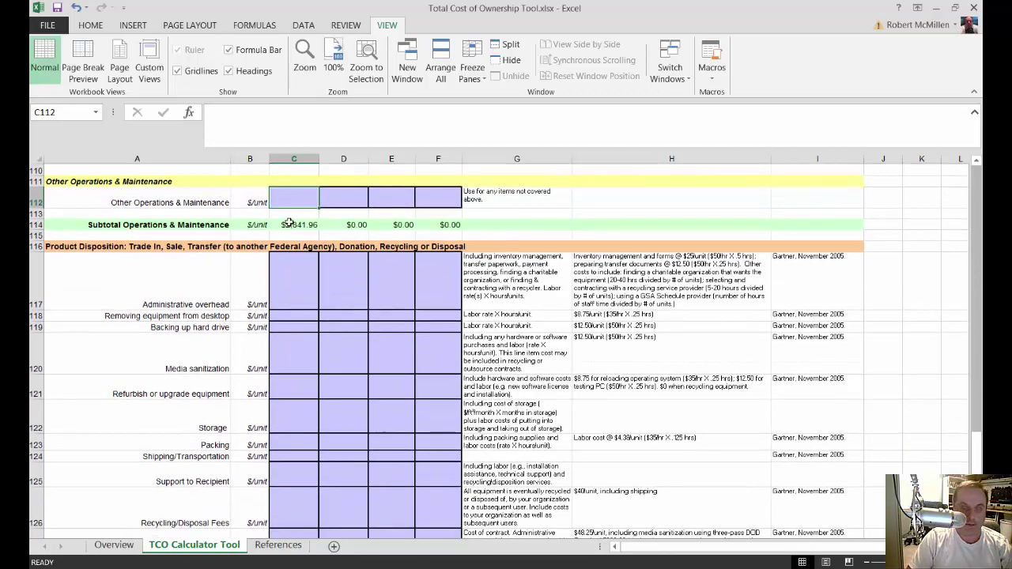
text(150)
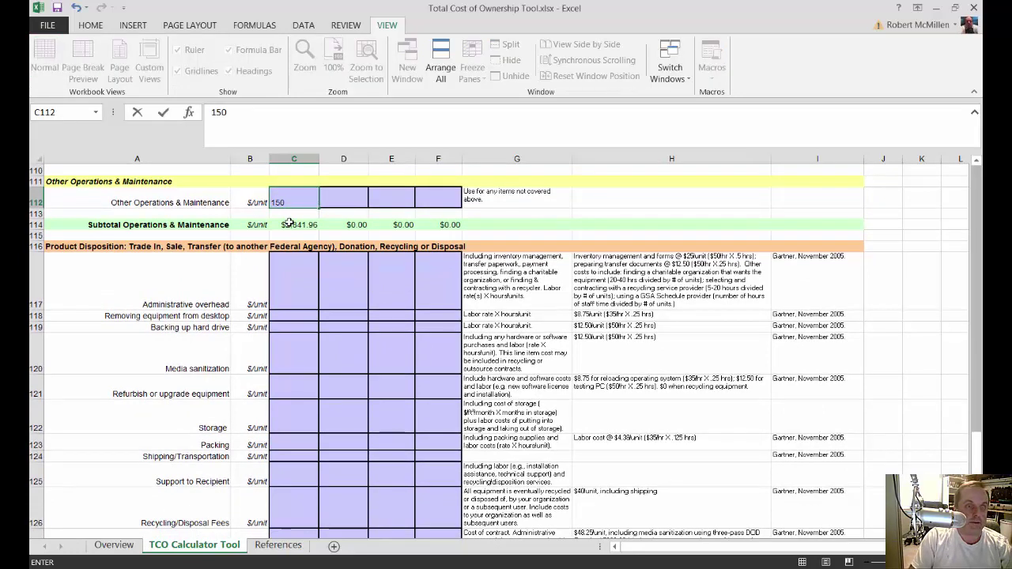
click(300, 301)
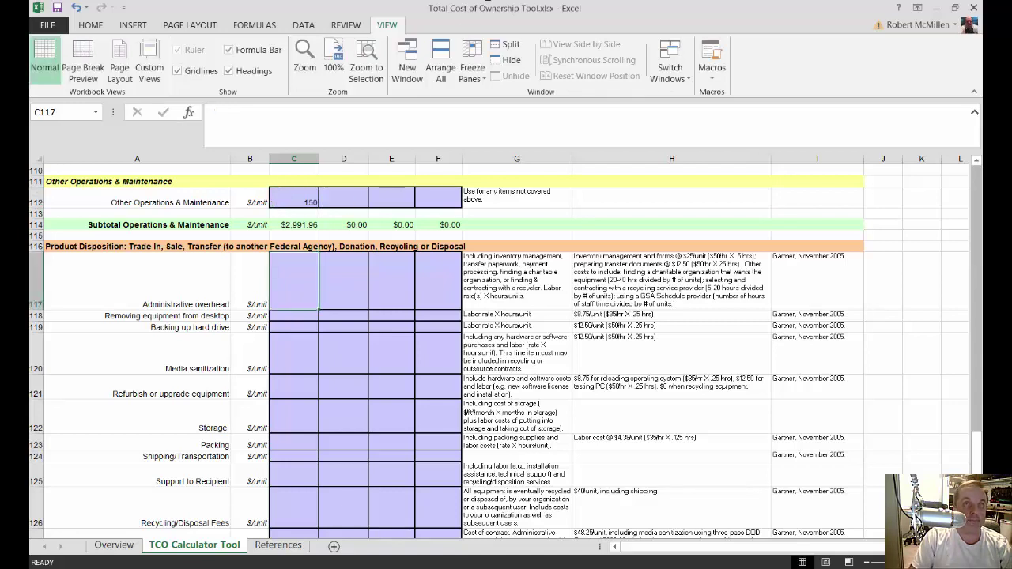
Enter 25 as scenario 1's administrative overhead cost after checking its estimate note.
key(Right)
key(Right)
key(Right)
key(Right)
key(Right)
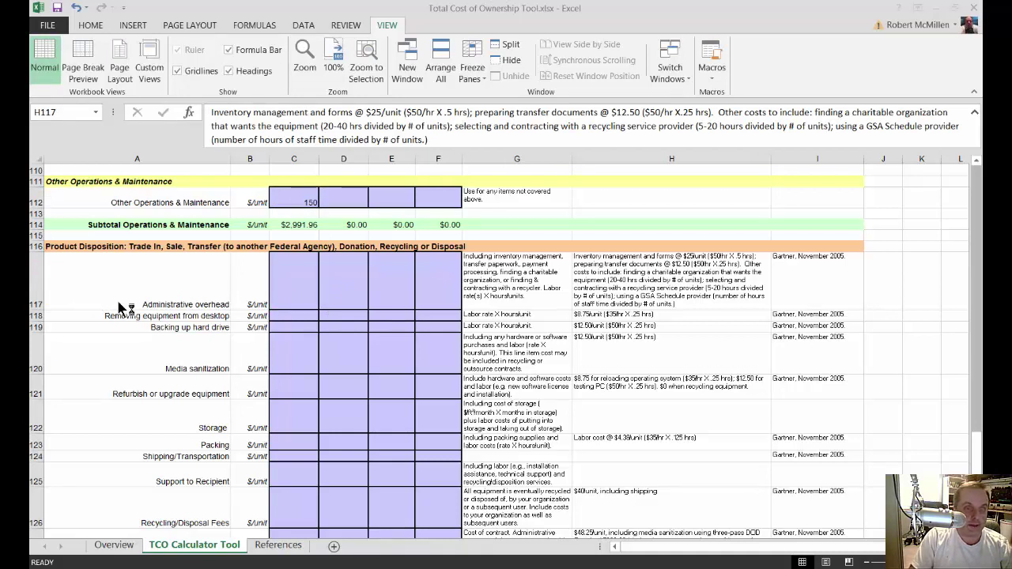
click(286, 288)
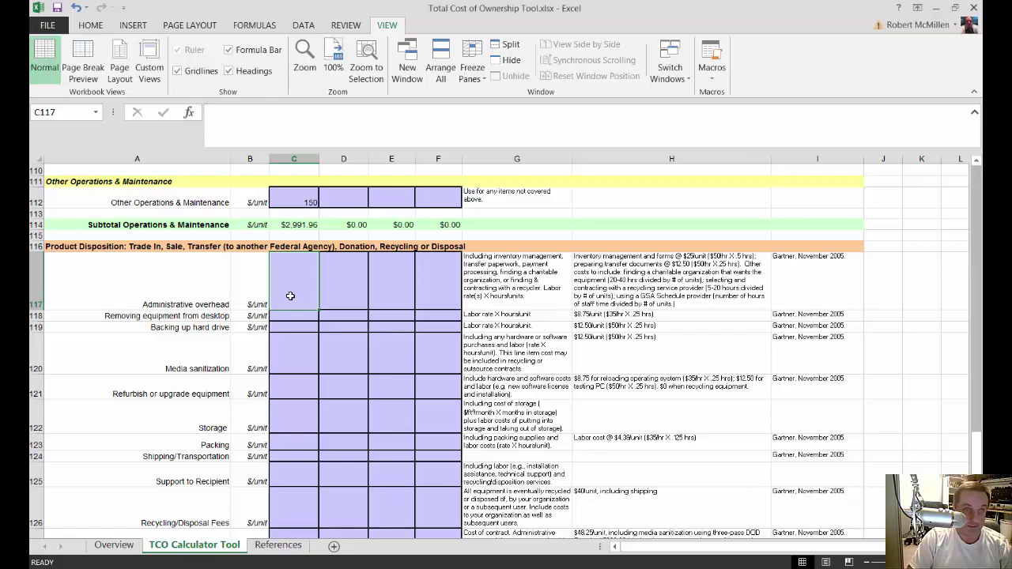
text(25)
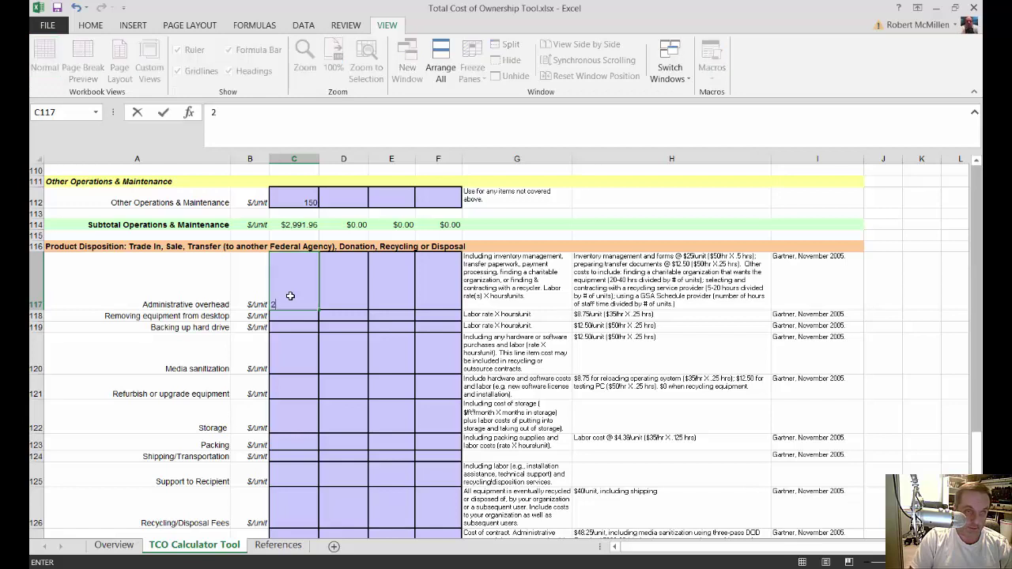
click(607, 284)
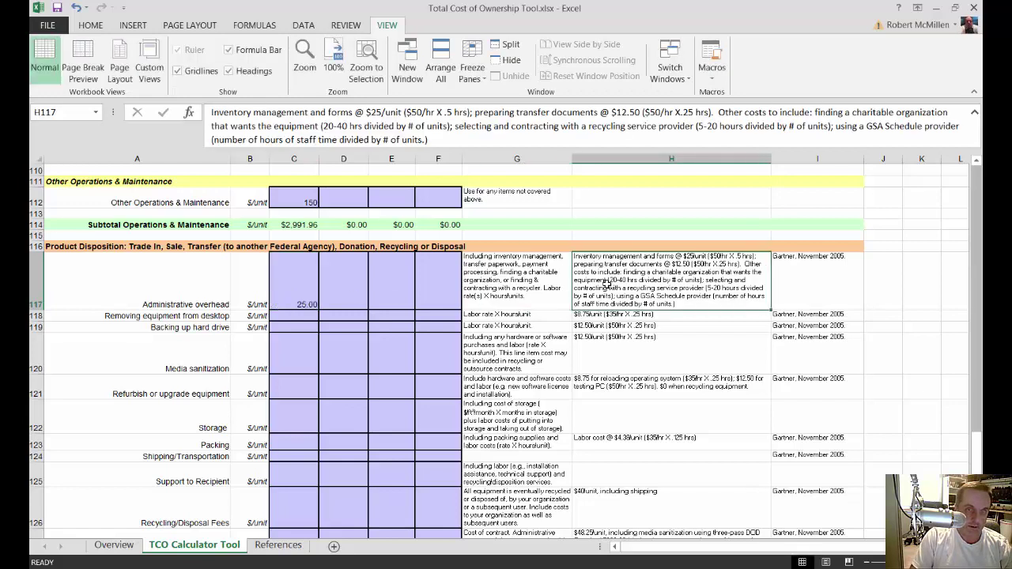
Enter 9 for desktop removal and 12 for hard-drive backup, checking the $8.75 estimate.
click(280, 319)
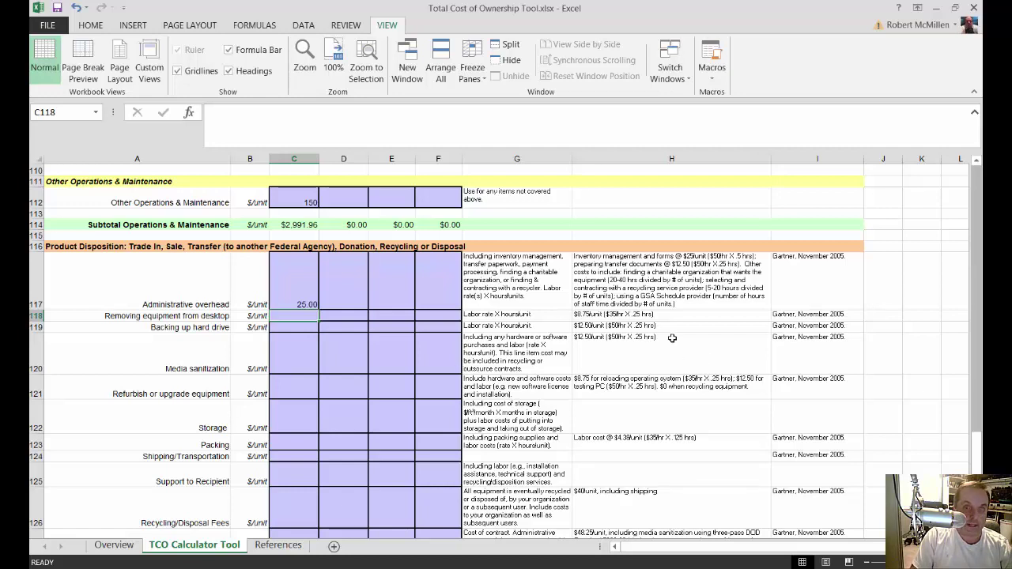
click(624, 315)
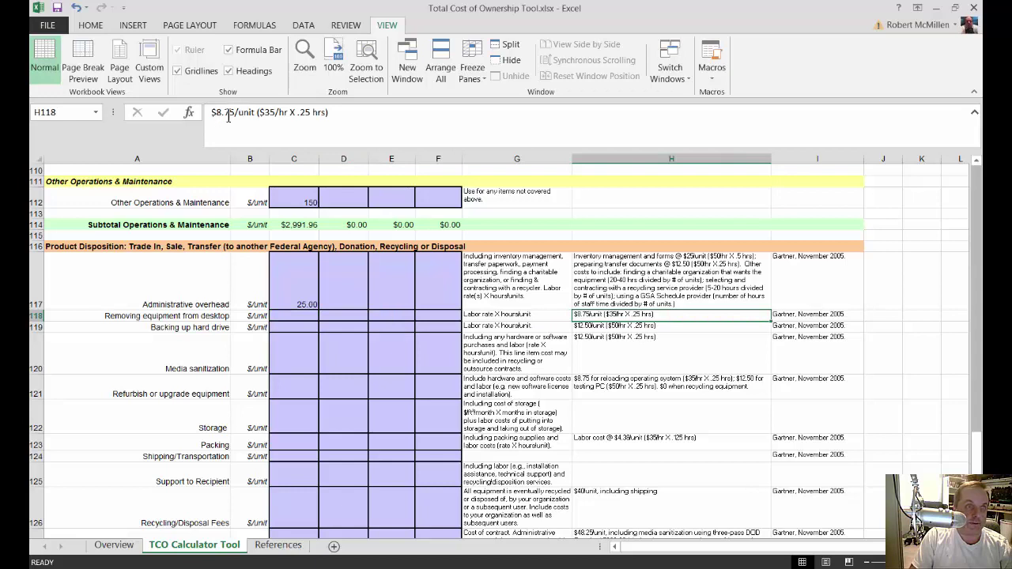
click(299, 316)
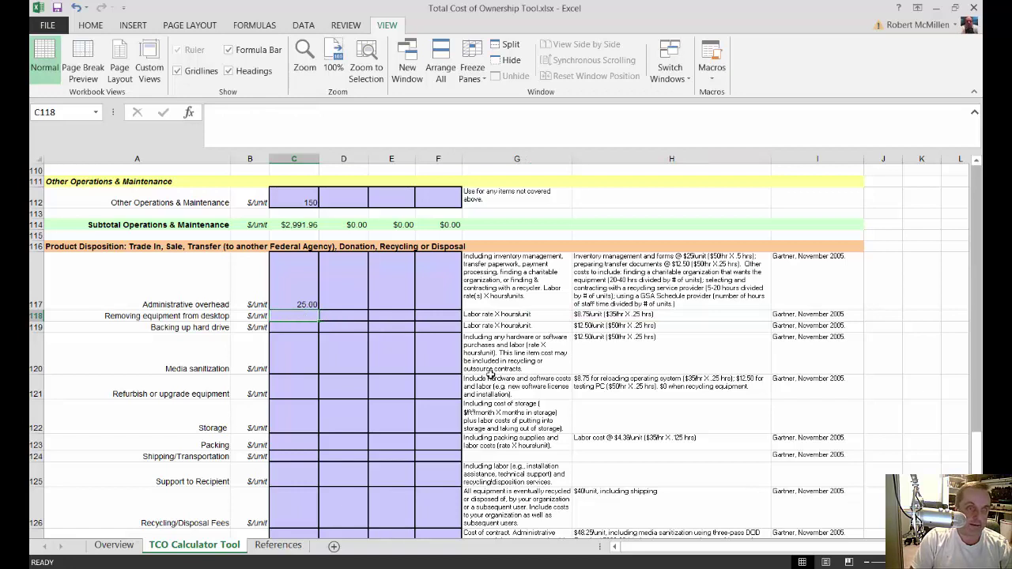
text(9)
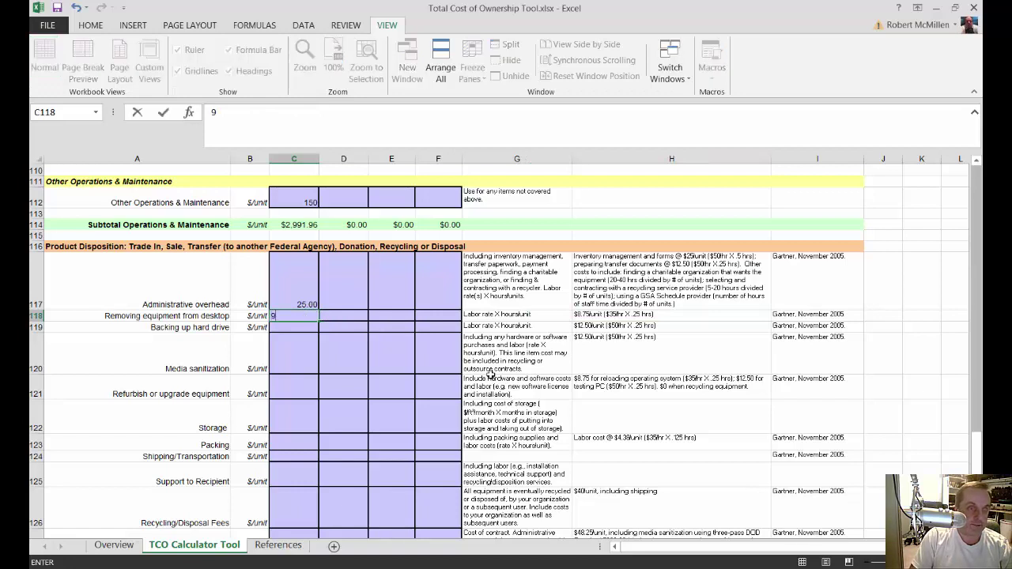
click(308, 331)
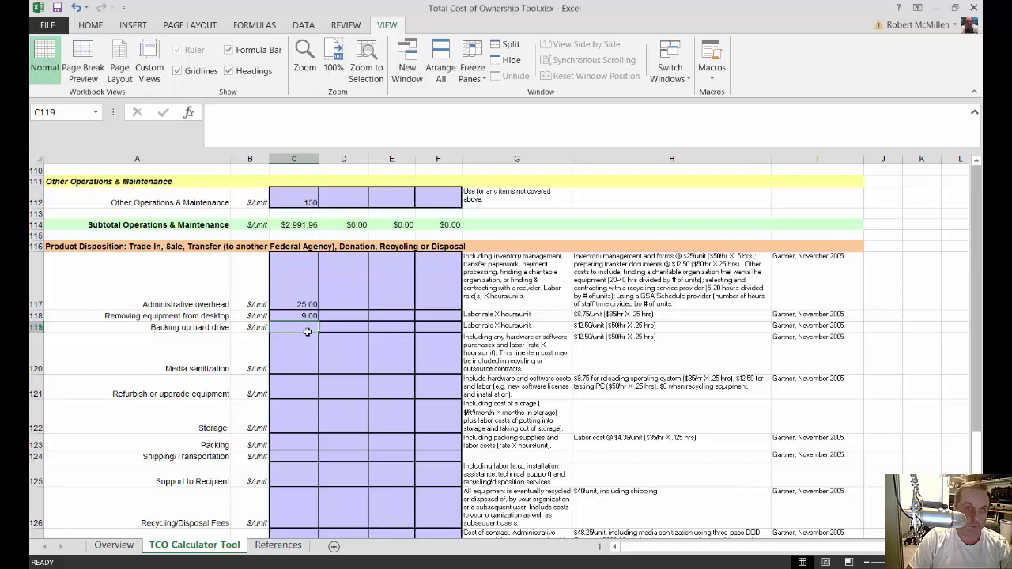
text(12)
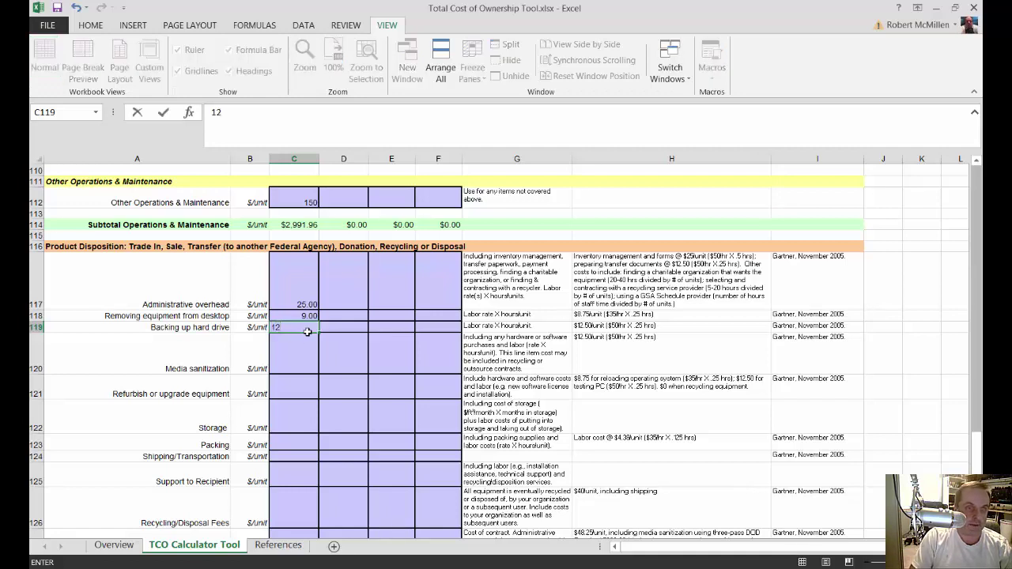
click(287, 369)
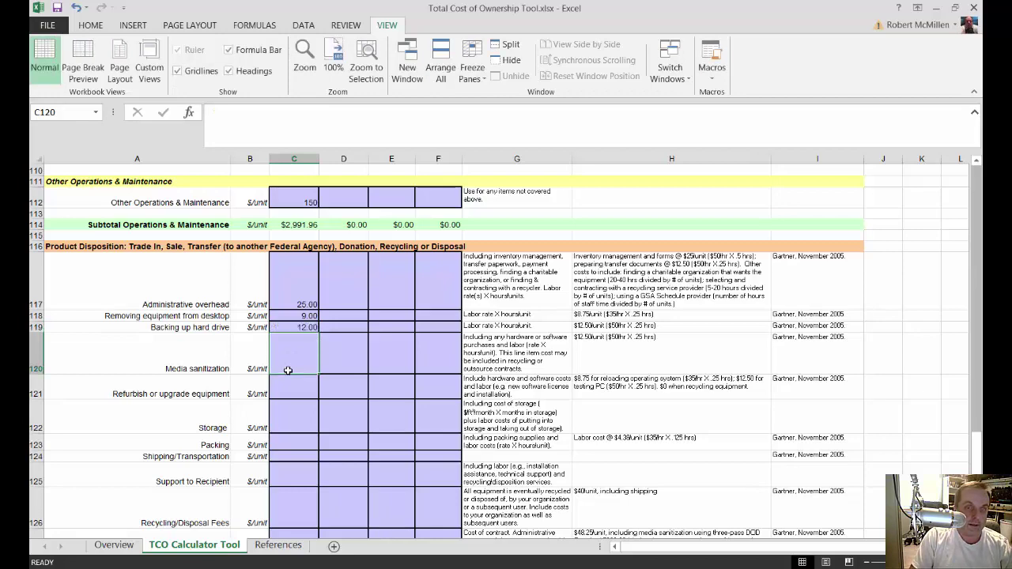
Enter 12 for media sanitization and 9 for refurbish or upgrade equipment.
scroll(288, 369, down, 1)
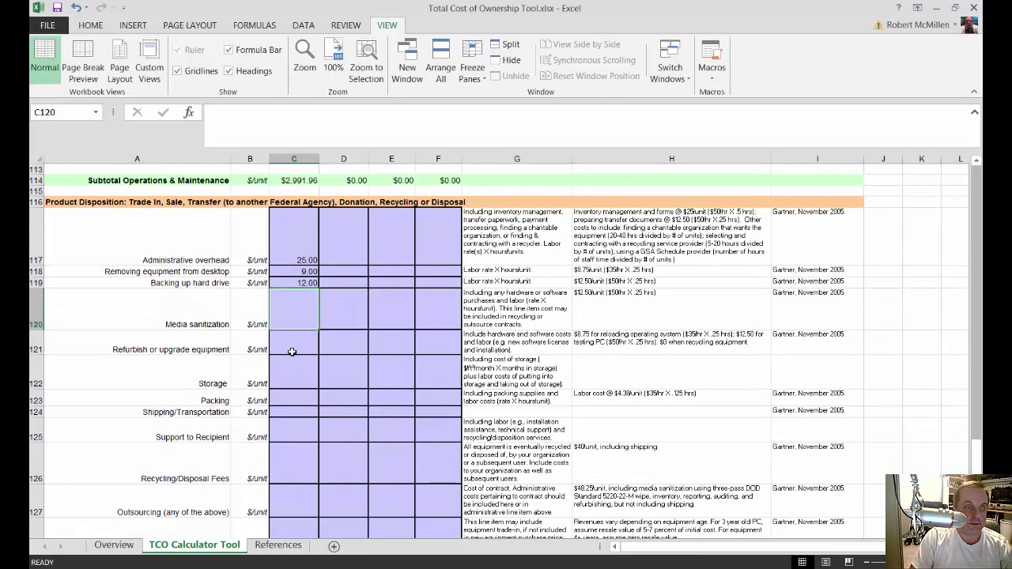
scroll(300, 314, down, 1)
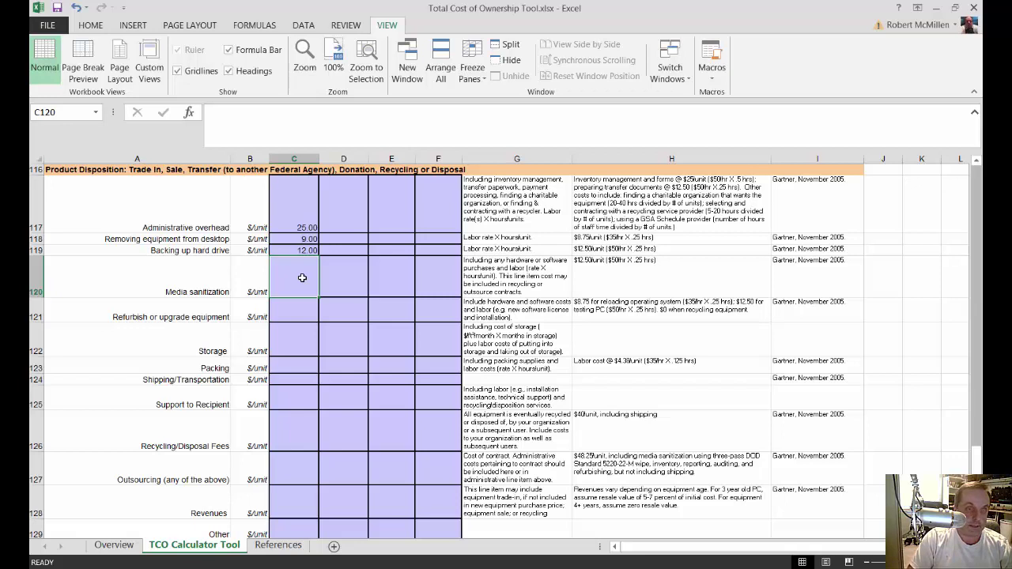
text(12)
key(Return)
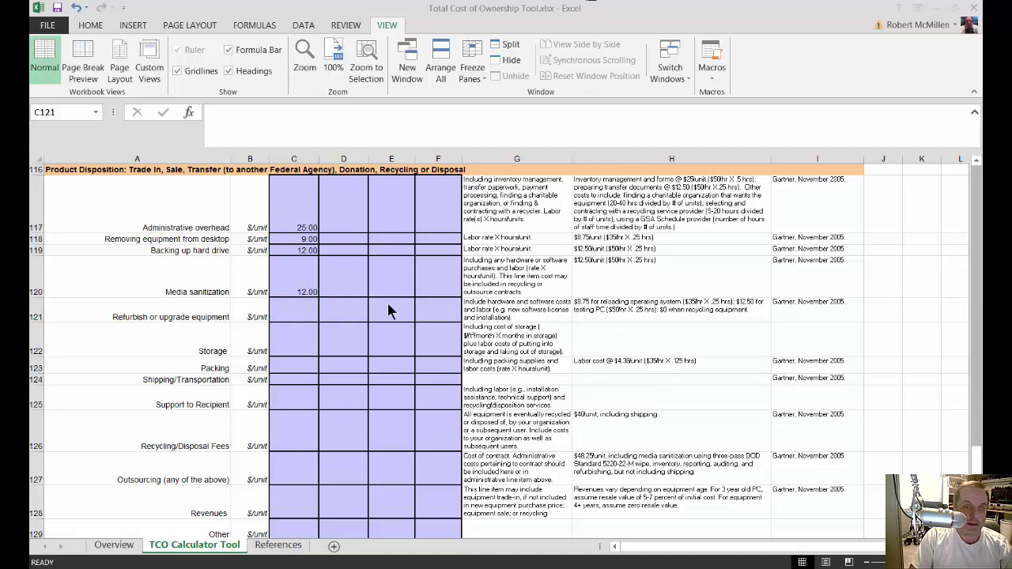
click(292, 314)
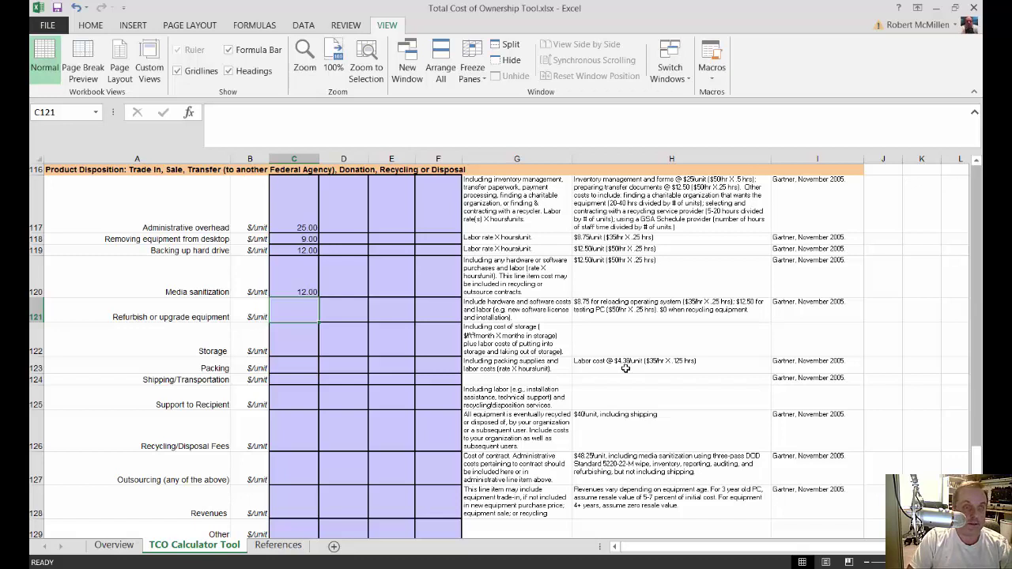
text(9)
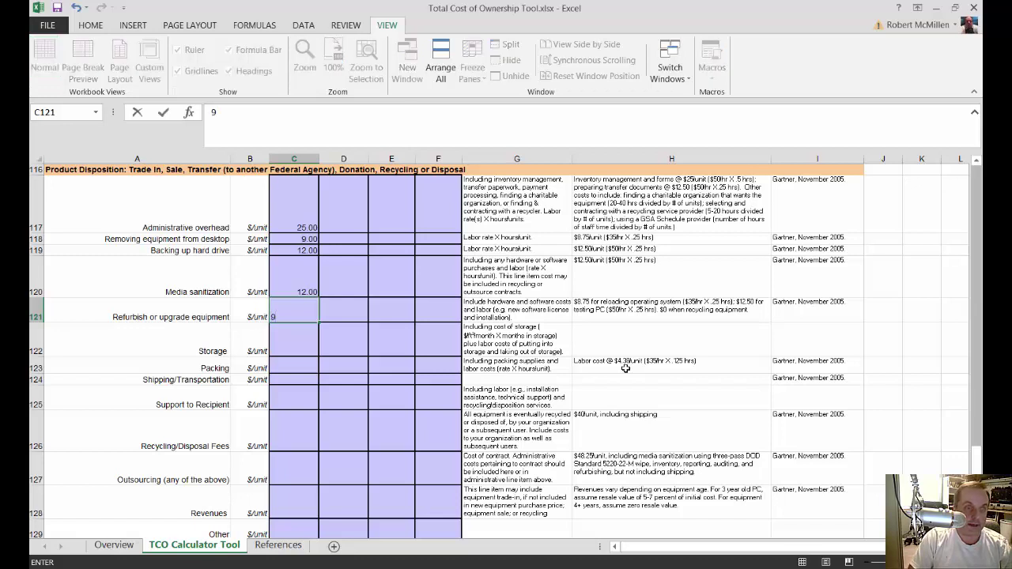
key(Return)
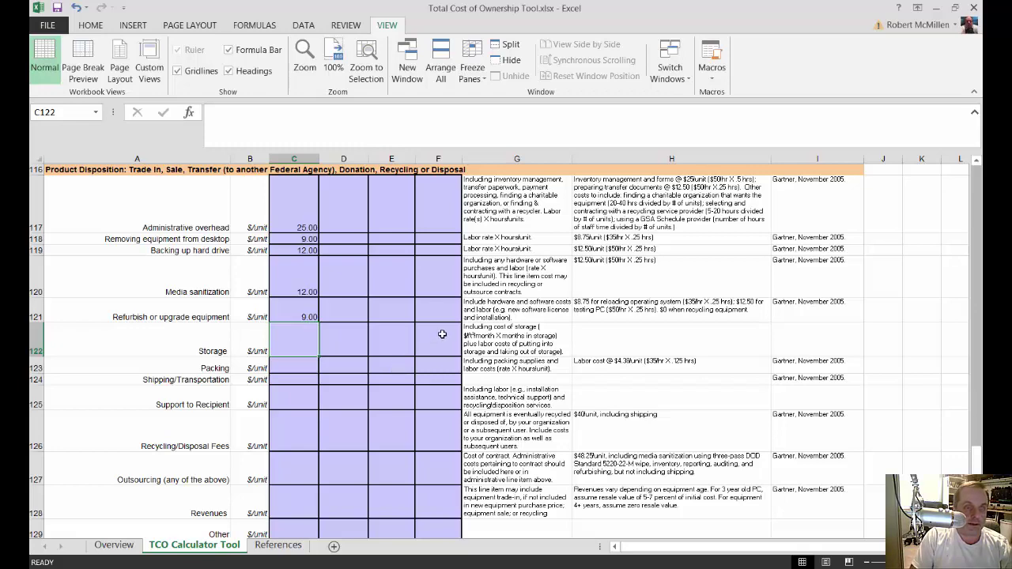
Enter 50 as scenario 1's storage cost after reading its description.
scroll(442, 334, down, 1)
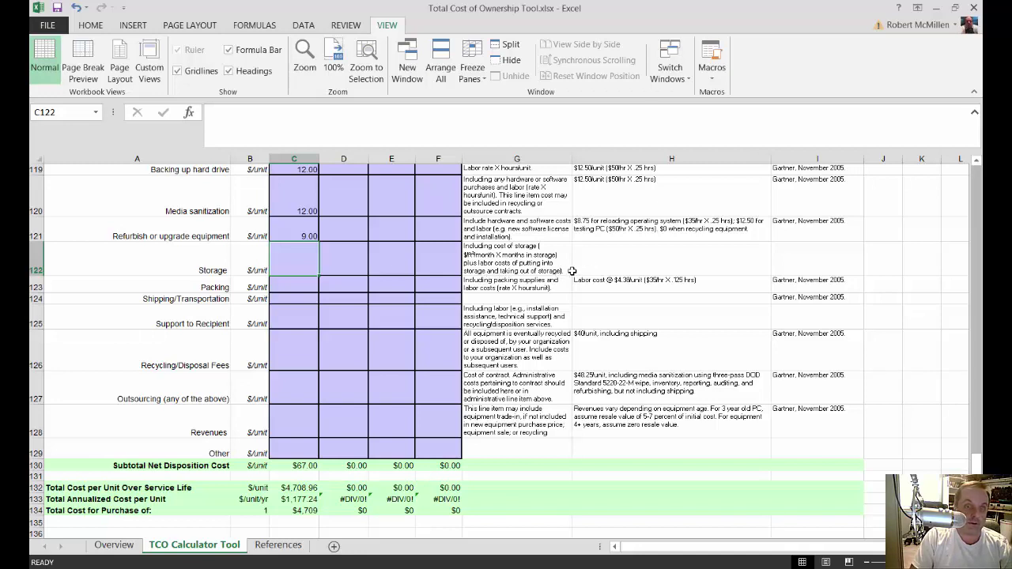
click(516, 269)
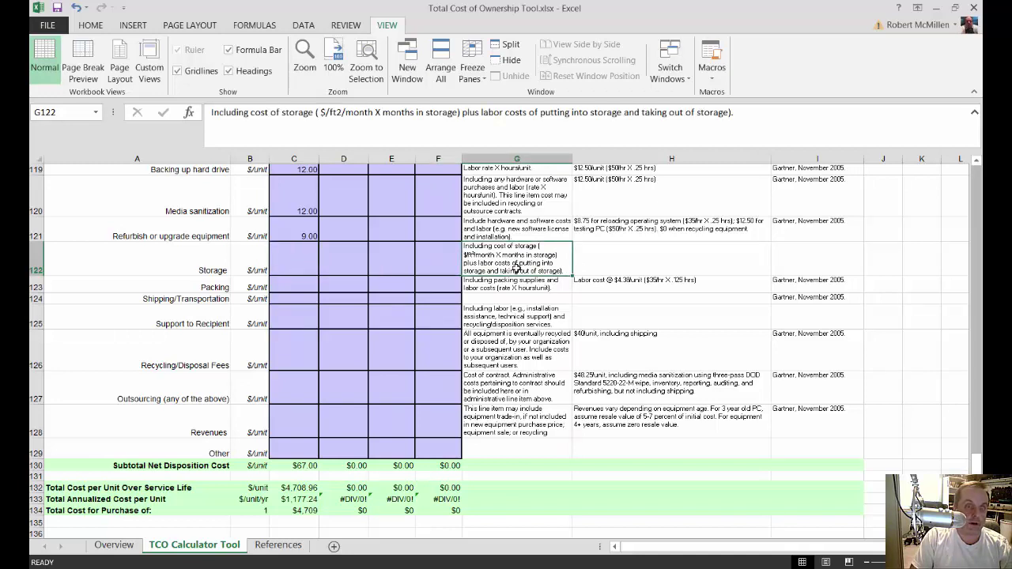
click(295, 266)
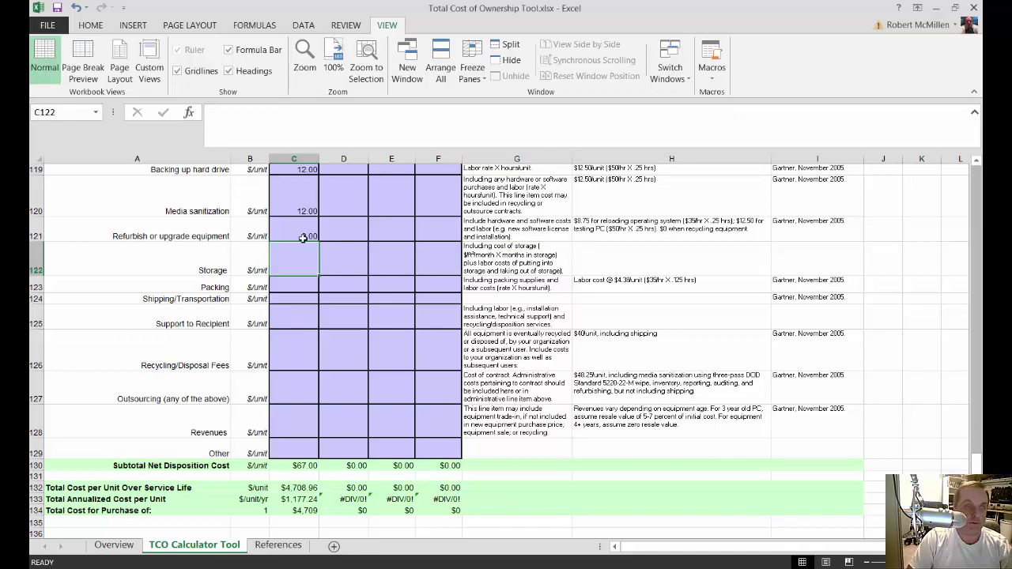
text(50)
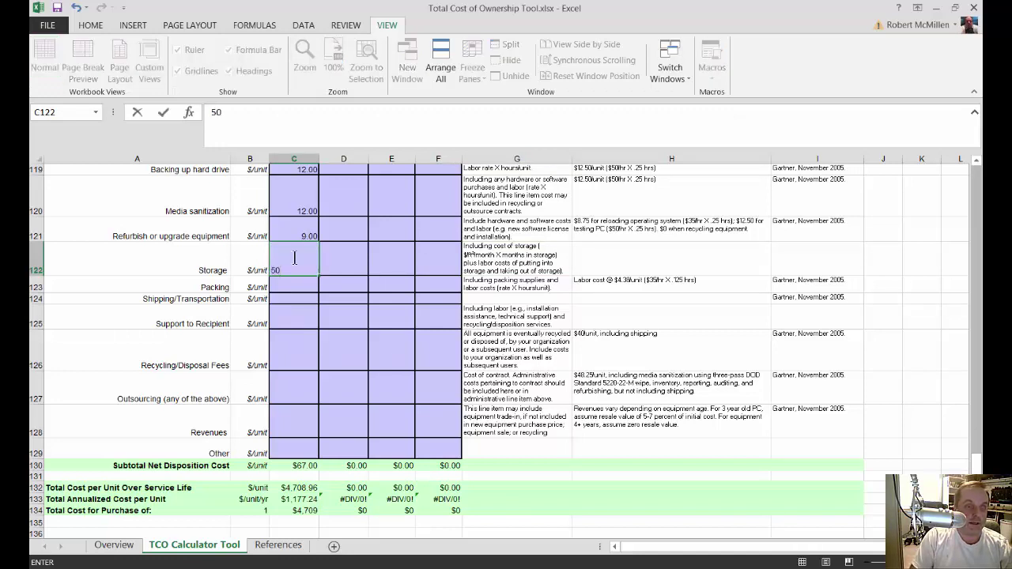
key(Return)
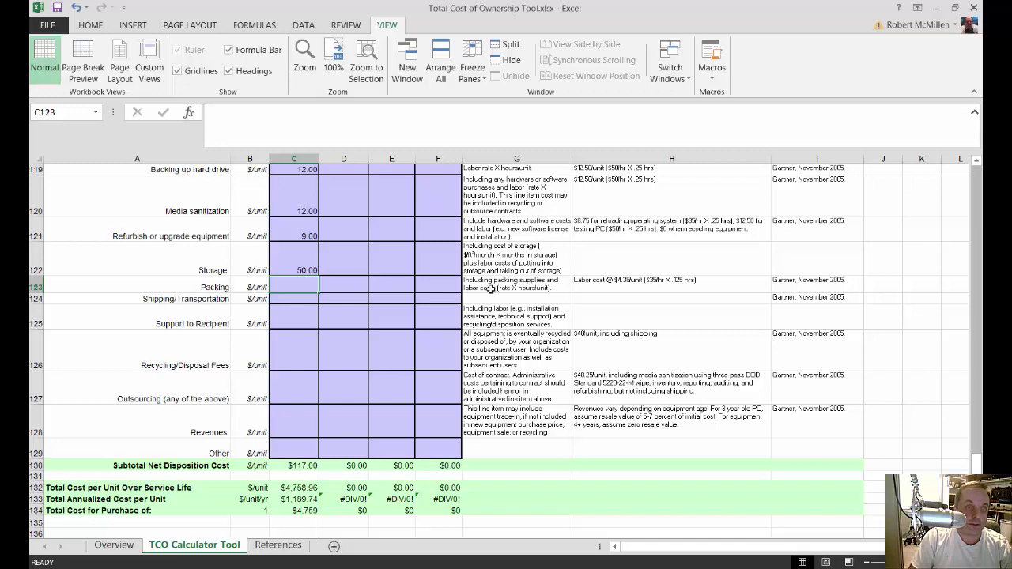
Enter 5 for packing and 25 for shipping/transportation.
text(5)
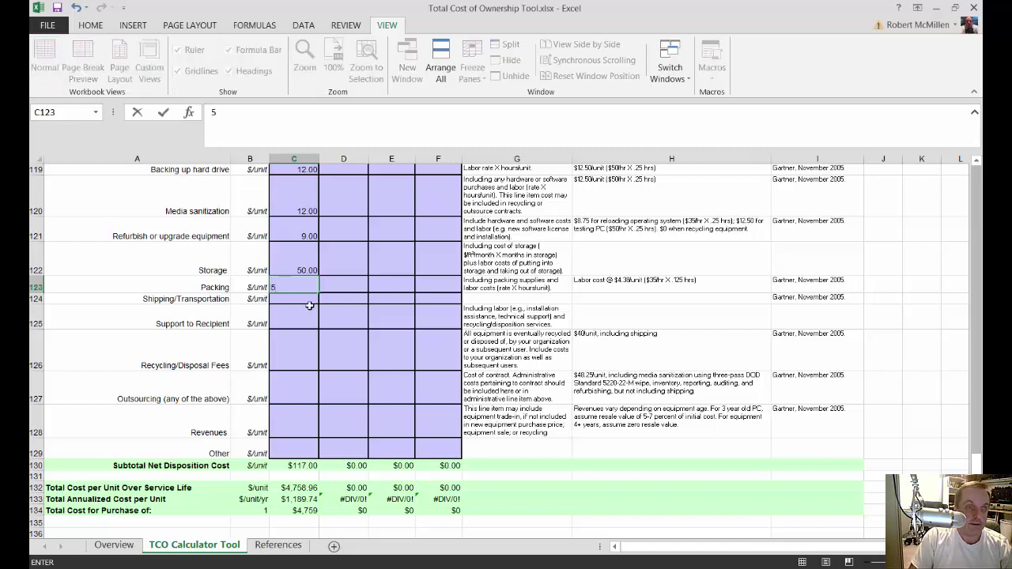
click(295, 305)
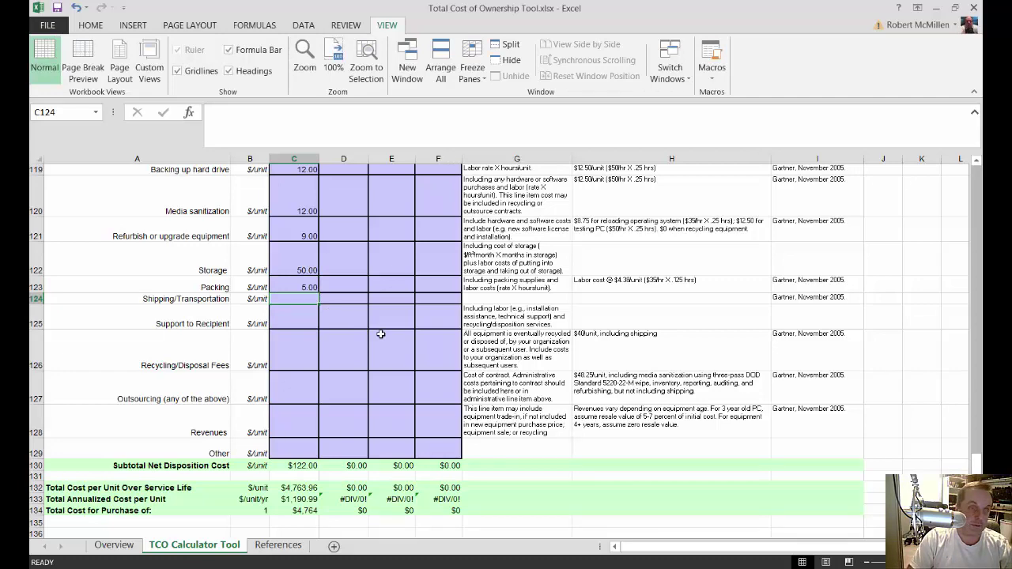
text(25)
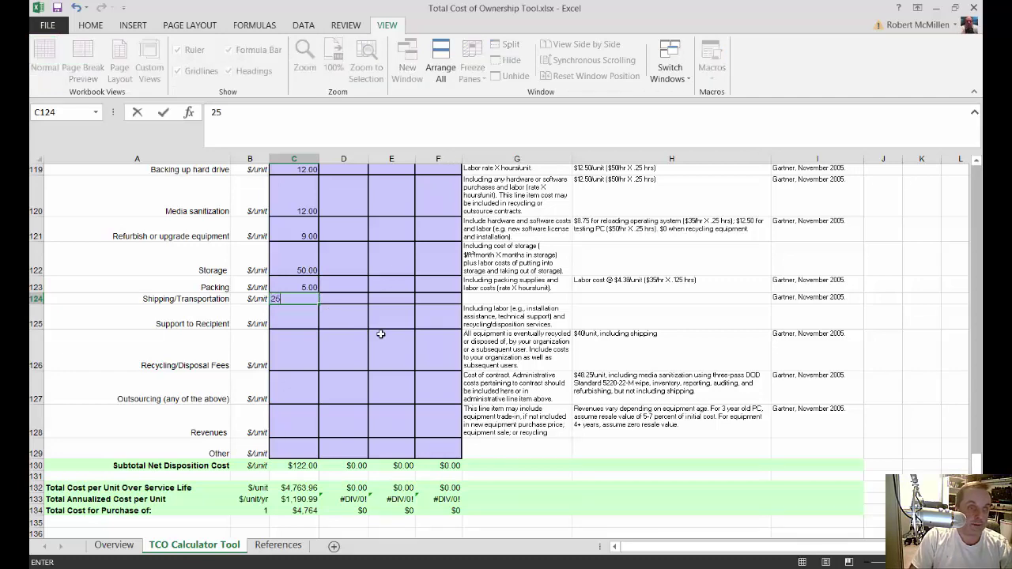
click(279, 319)
scroll(312, 365, down, 1)
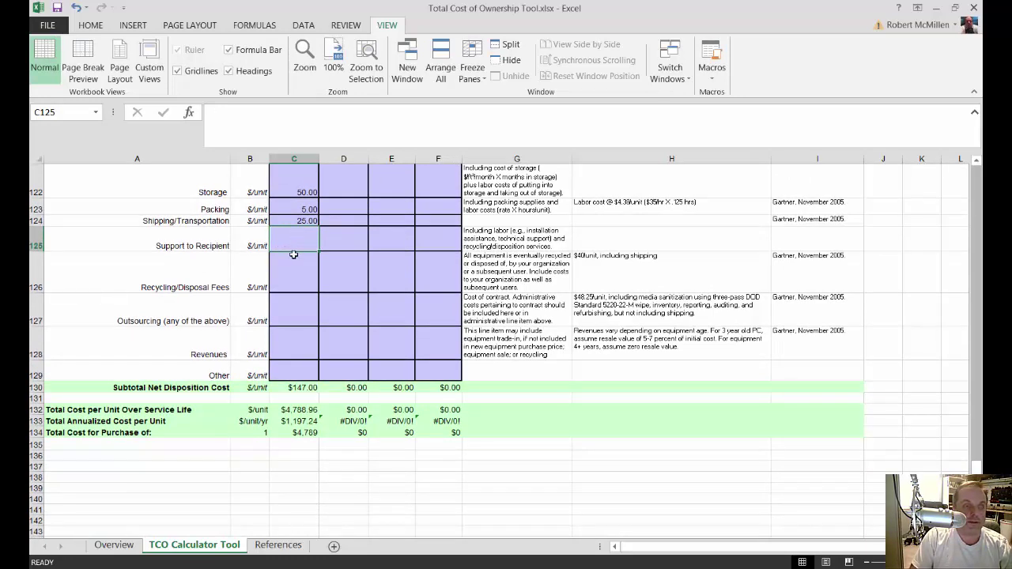
Enter 40 as scenario 1's recycling/disposal fees.
click(291, 279)
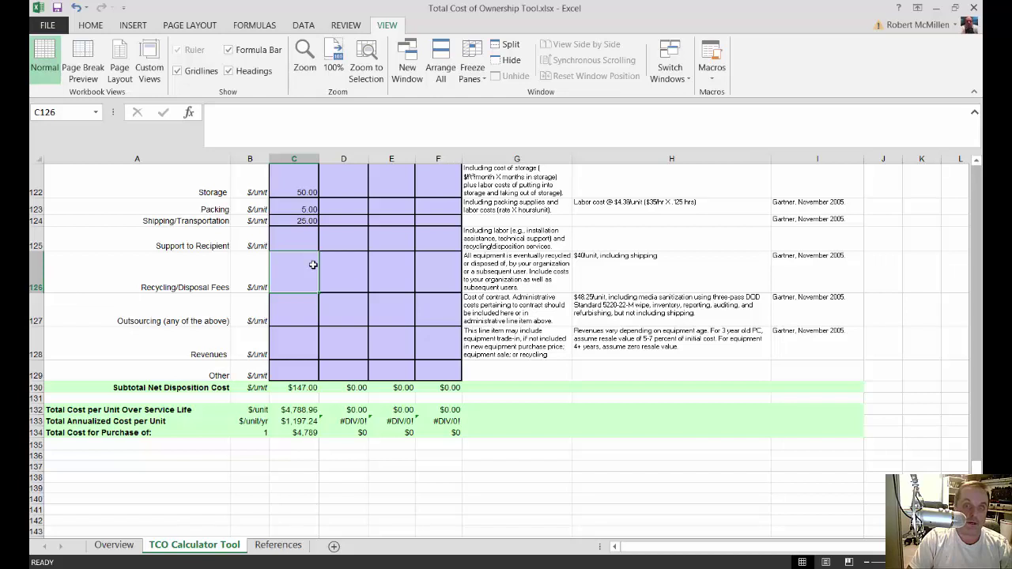
text(40)
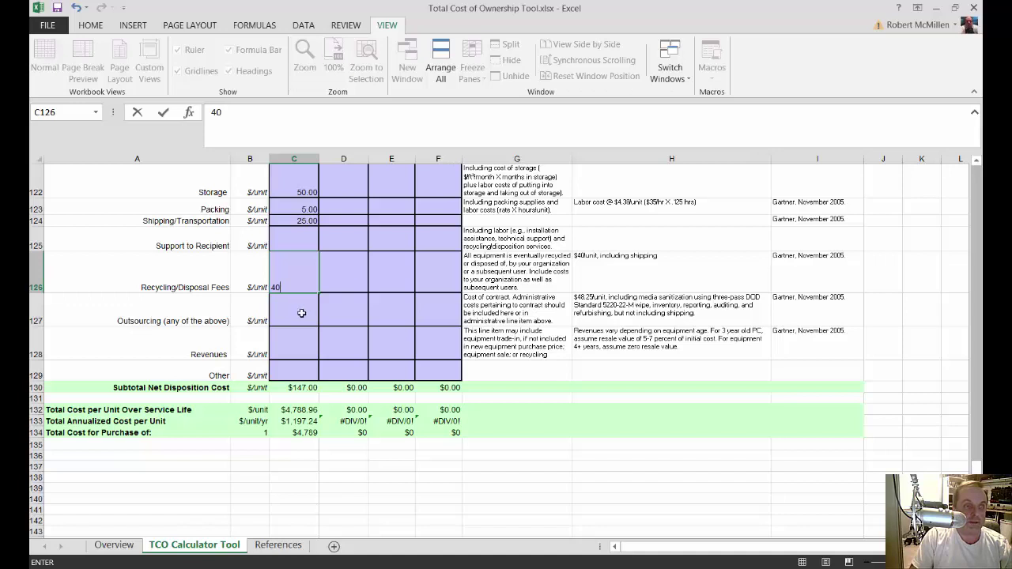
key(Return)
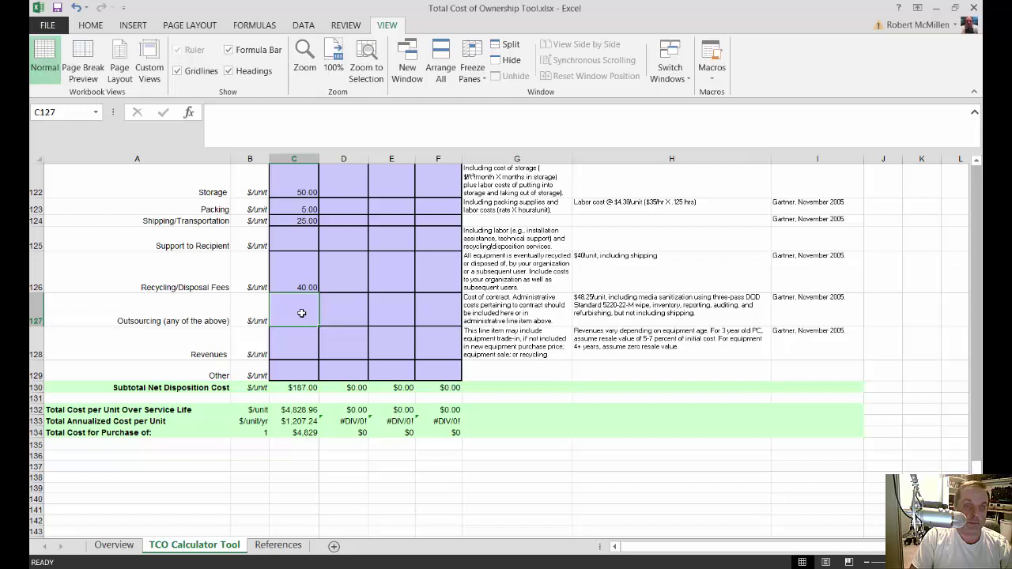
Enter 48 as the outsourcing cost after reviewing the default note in H127.
click(645, 313)
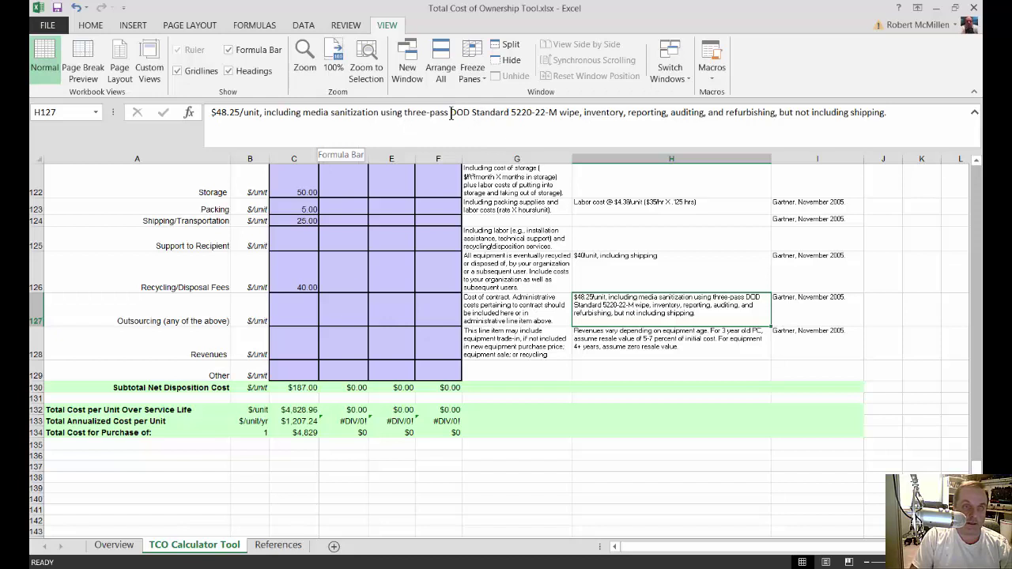
drag(451, 113, 472, 115)
key(End)
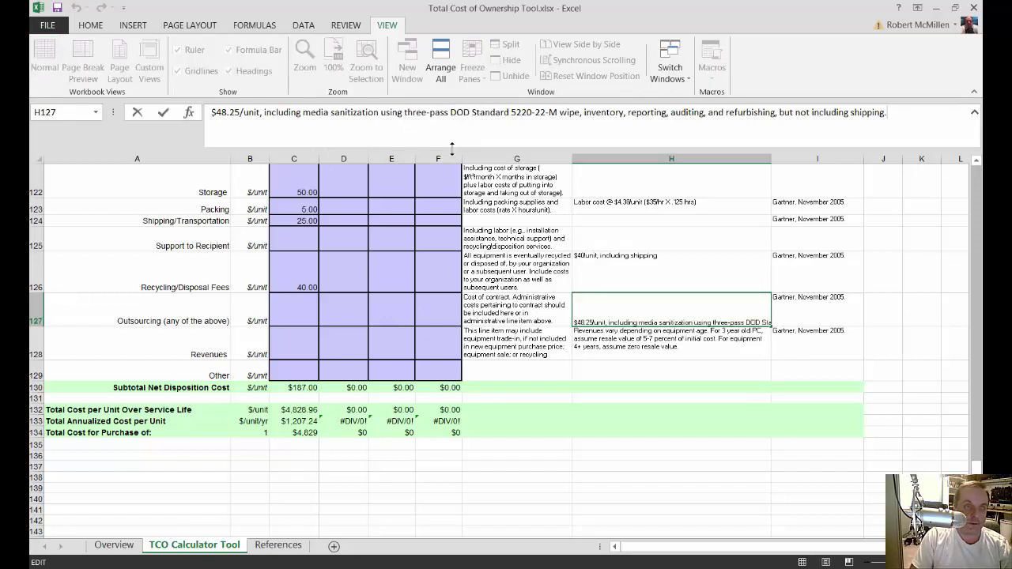
click(287, 310)
text(48)
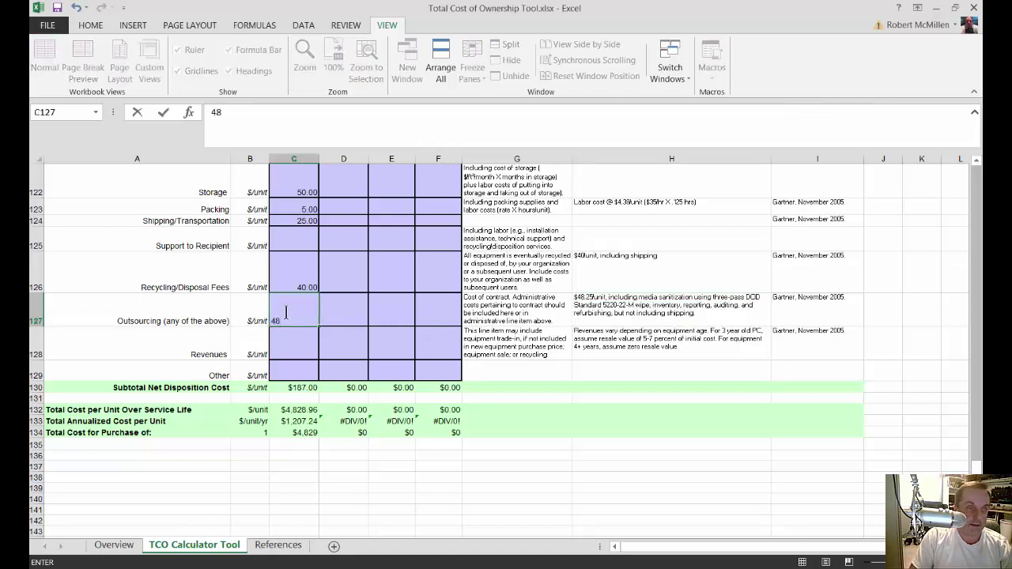
click(293, 334)
click(298, 313)
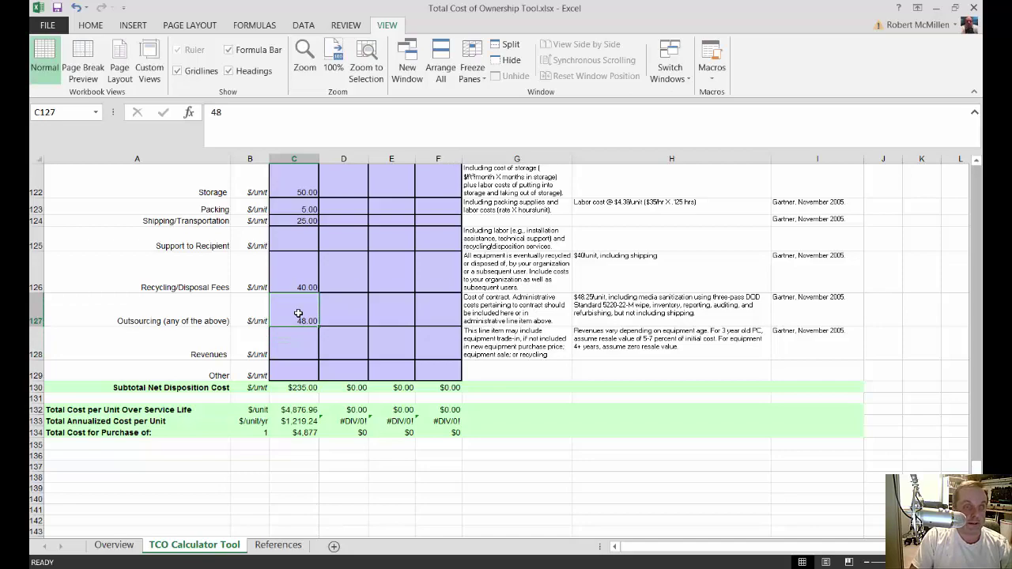
scroll(298, 313, up, 1)
scroll(296, 315, up, 4)
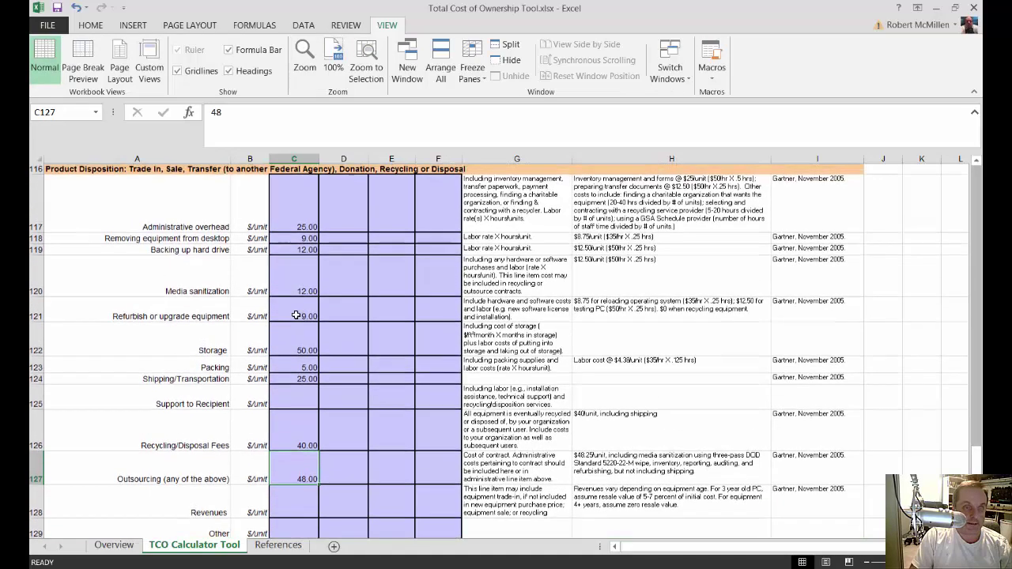
click(298, 290)
scroll(292, 372, down, 4)
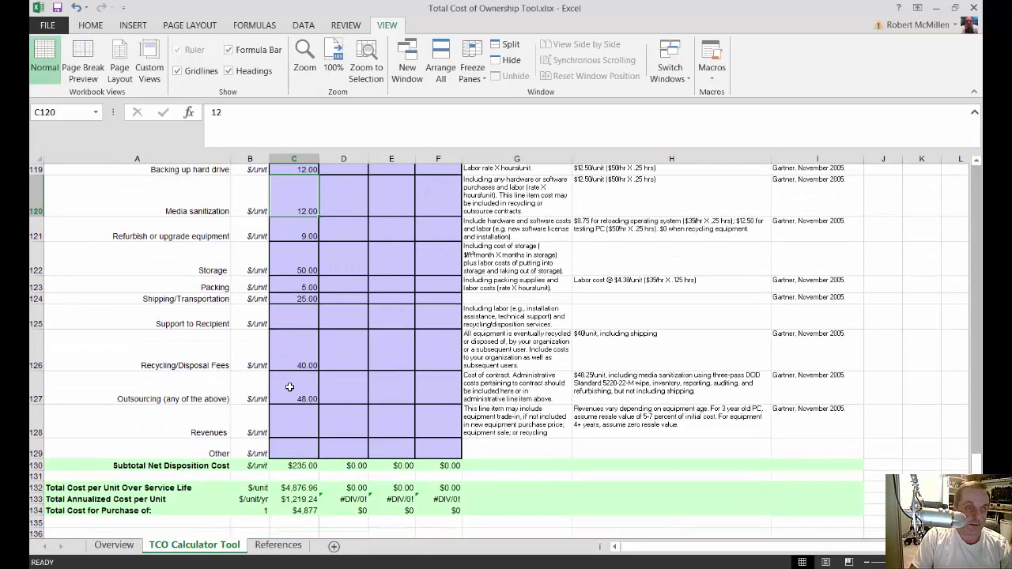
click(291, 388)
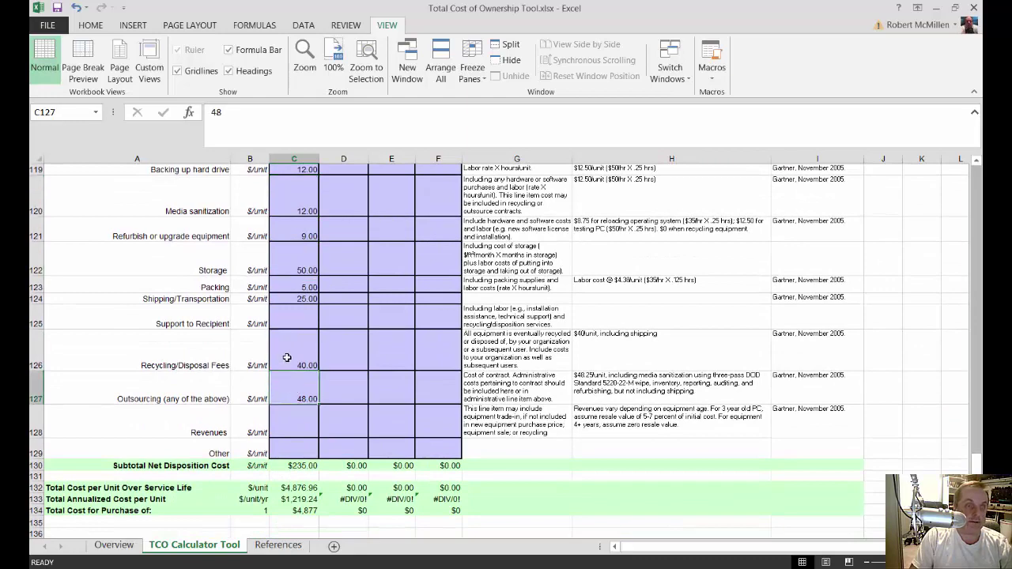
click(291, 356)
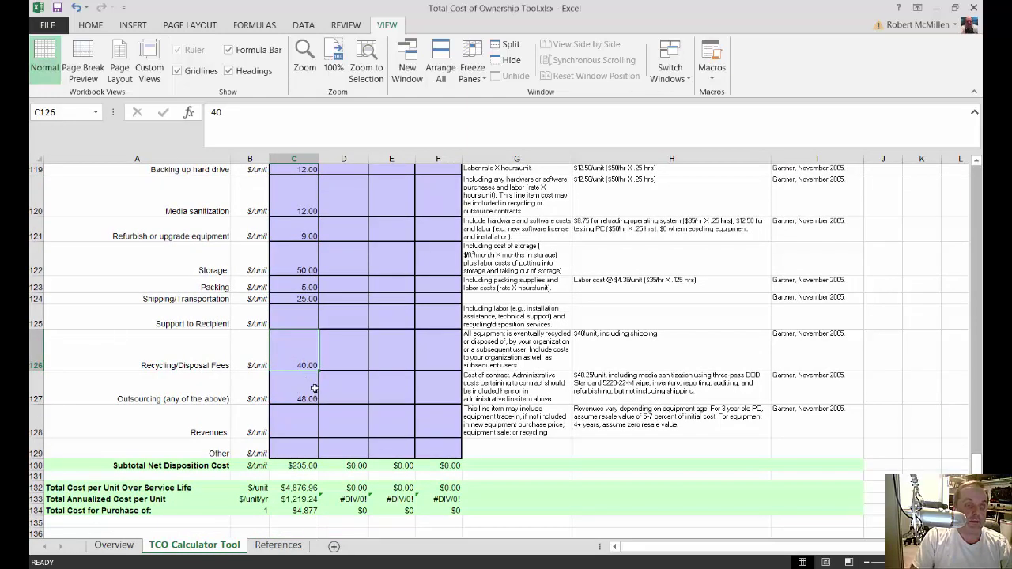
scroll(325, 364, up, 1)
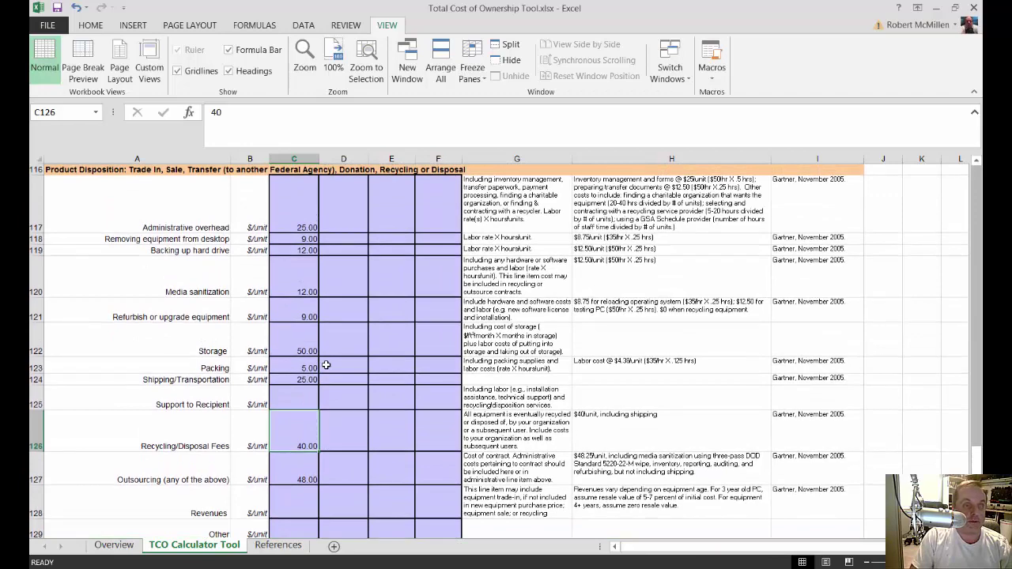
scroll(325, 365, down, 1)
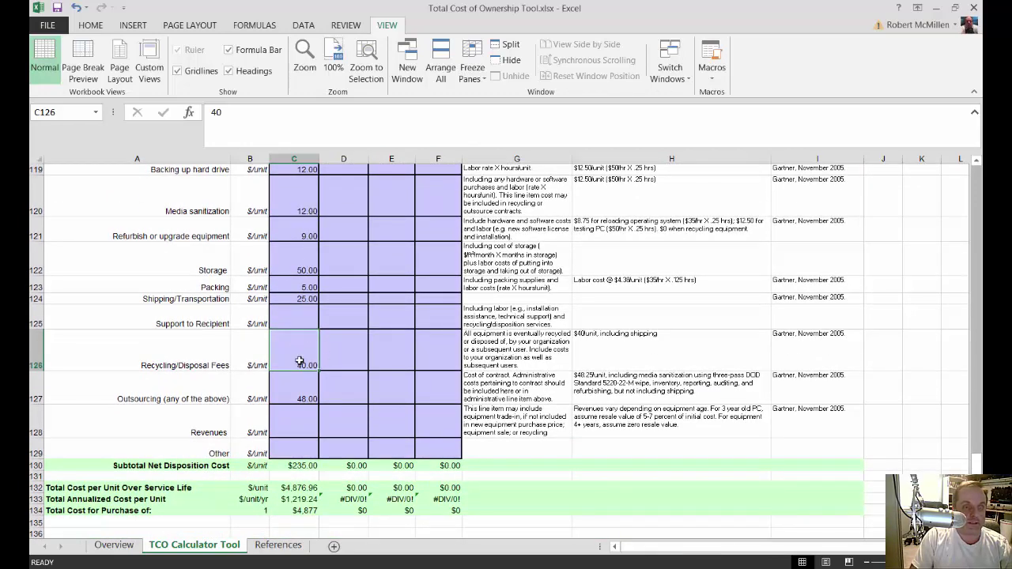
scroll(295, 368, down, 1)
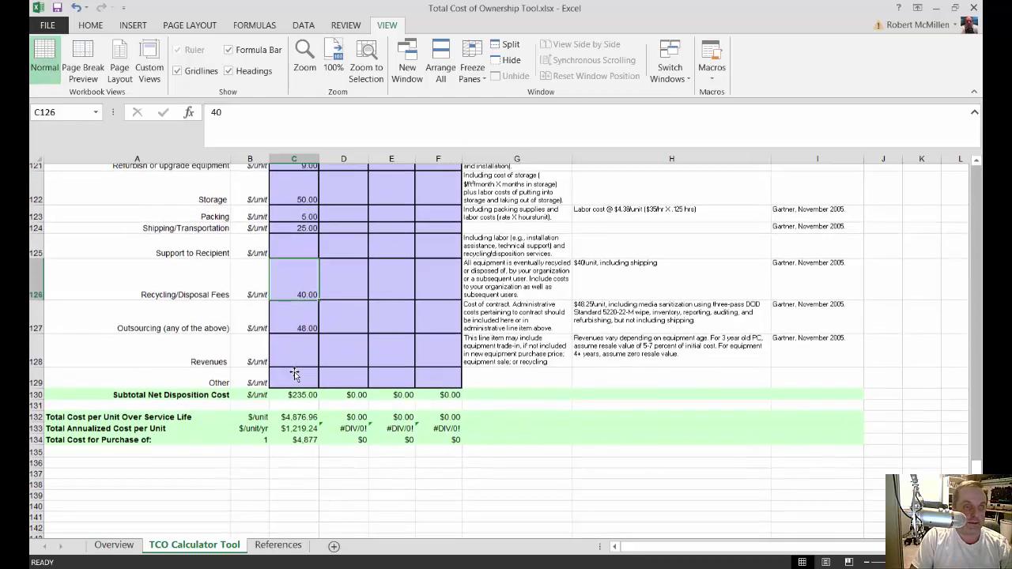
click(296, 345)
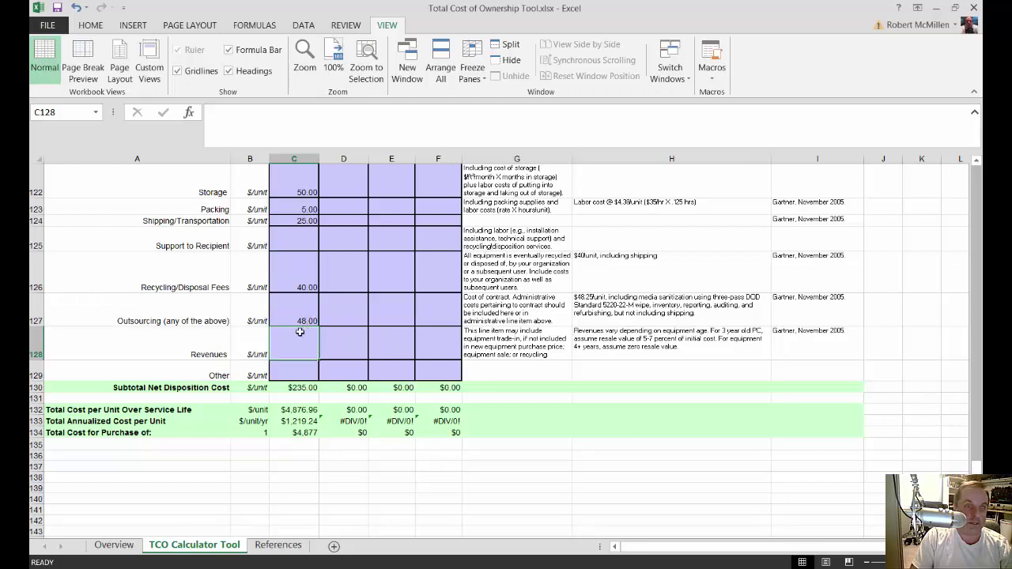
click(297, 373)
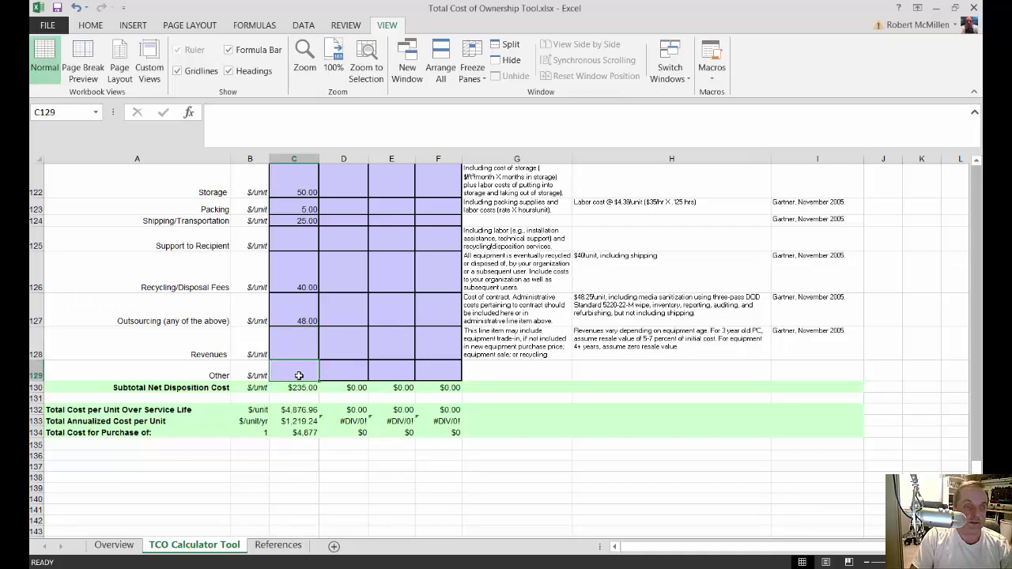
scroll(311, 379, down, 1)
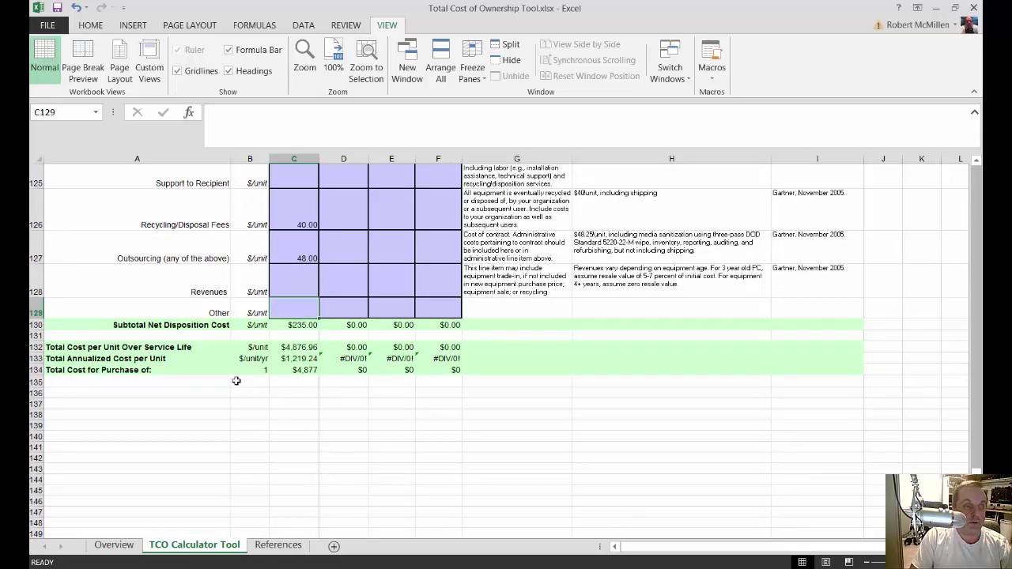
scroll(253, 388, down, 1)
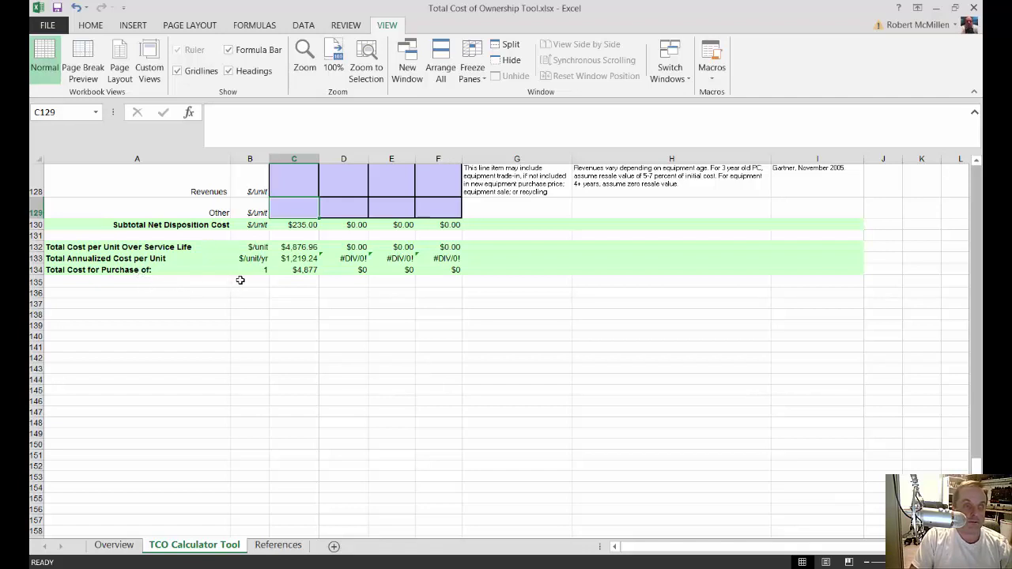
click(294, 272)
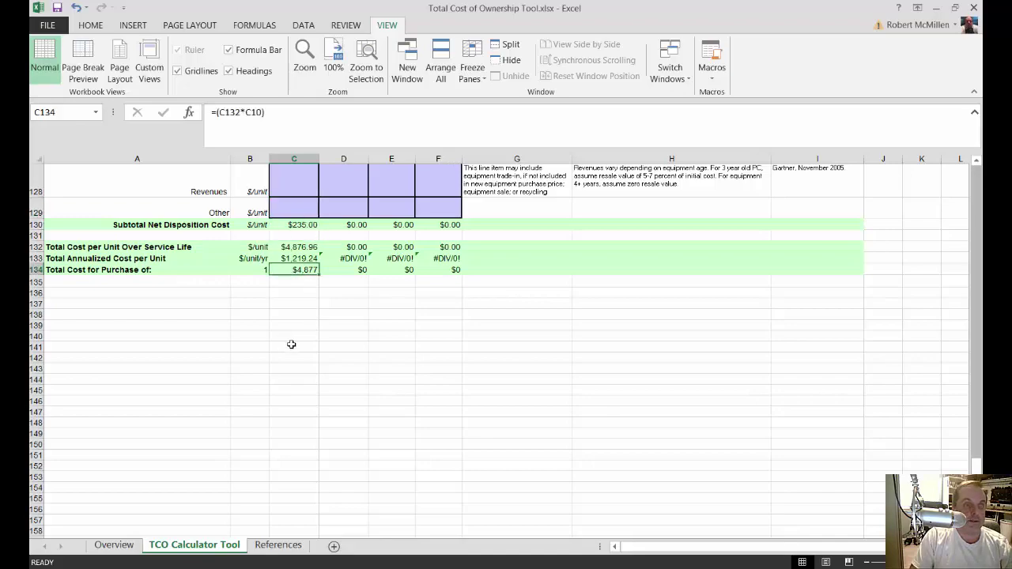
scroll(291, 344, up, 20)
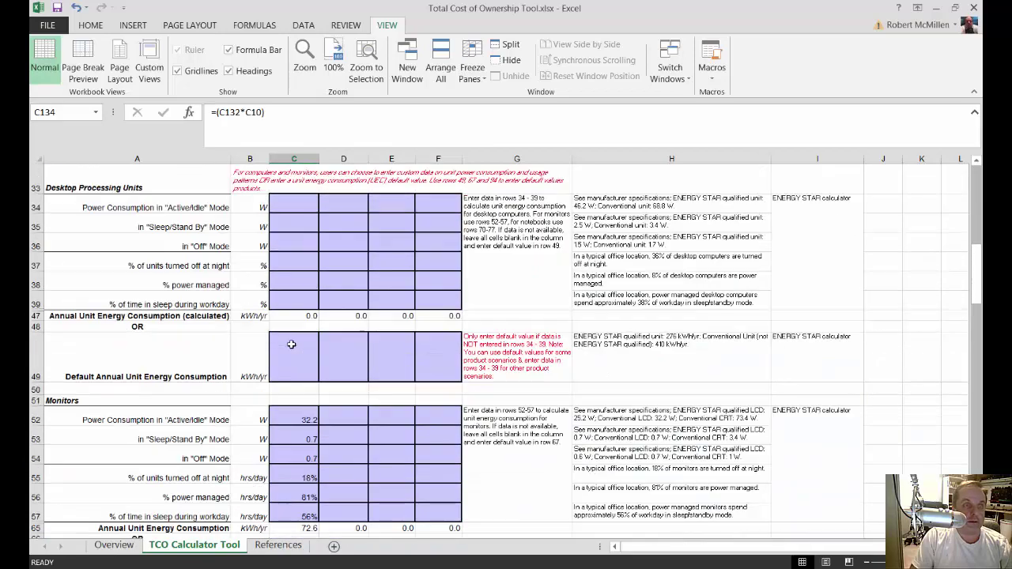
scroll(291, 344, up, 11)
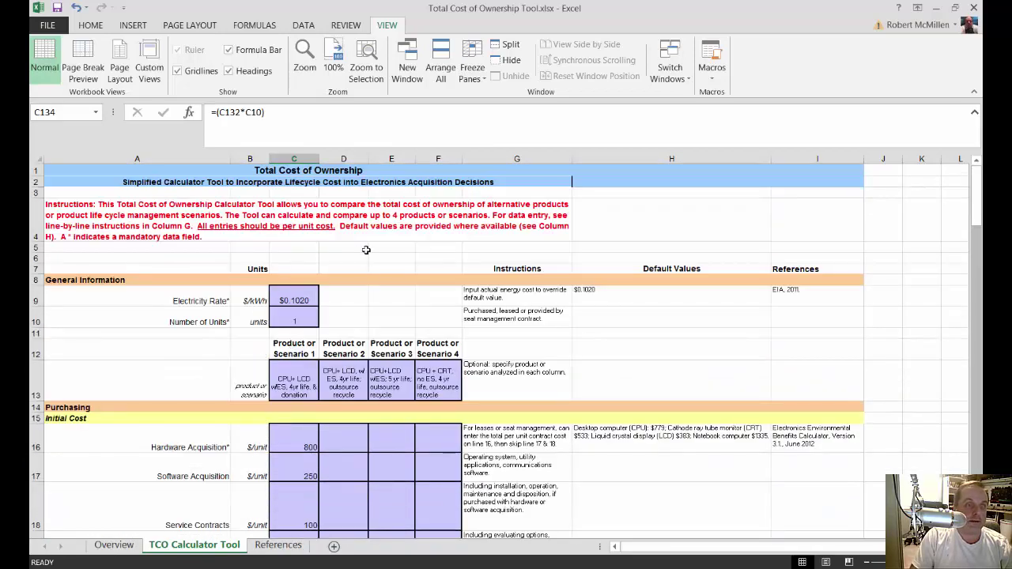